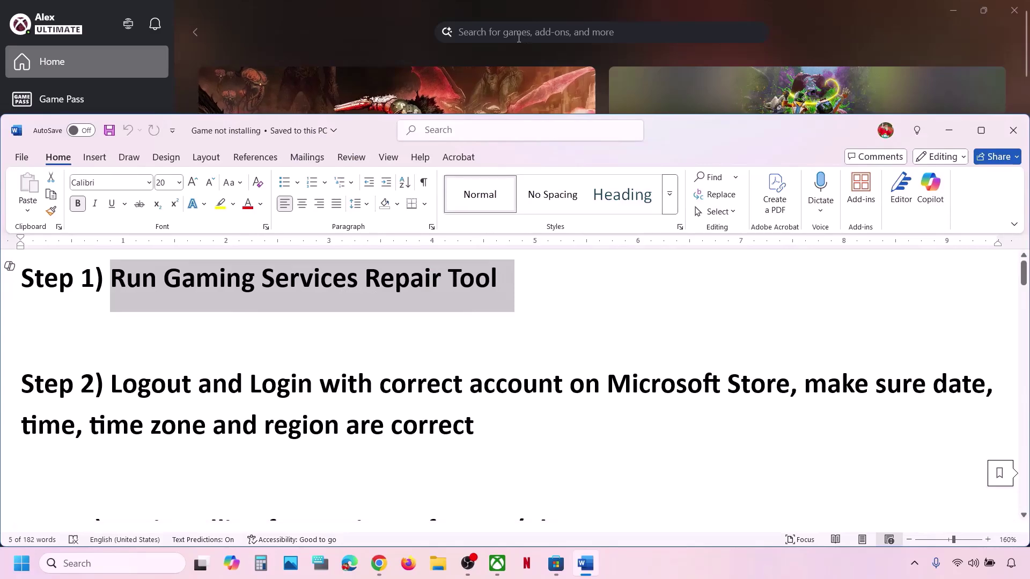
Switch to the Xbox app, run the Gaming Services Repair Tool from Xbox Support, and close it once the repair finishes.
{"action": "left_click", "coordinate": [360, 40]}
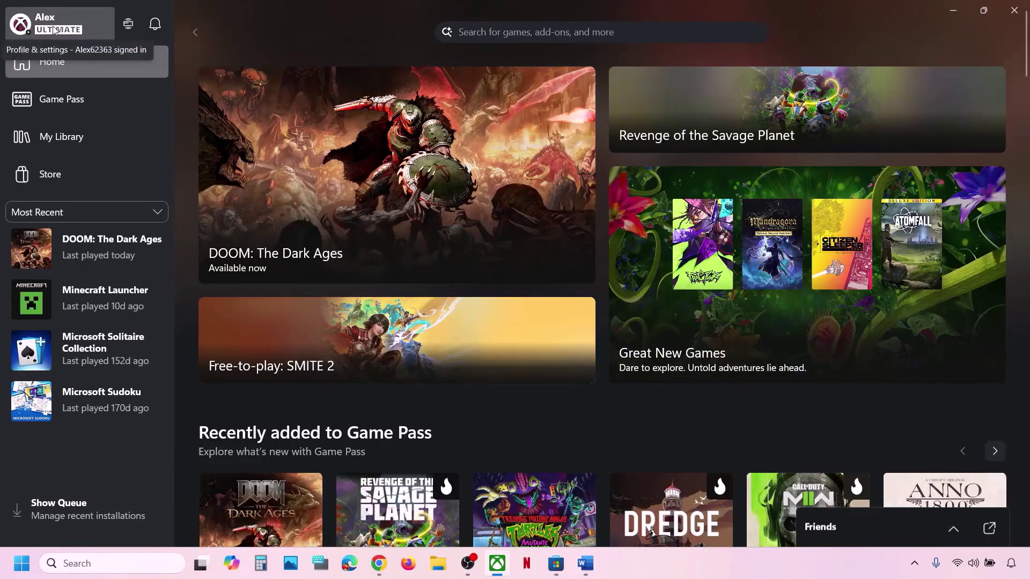
{"action": "left_click", "coordinate": [55, 30]}
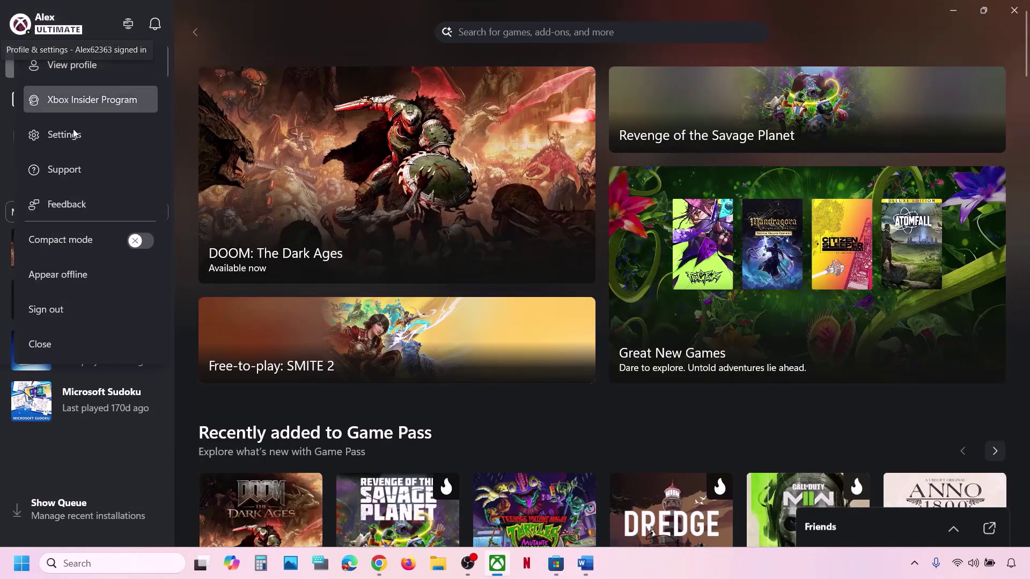
{"action": "left_click", "coordinate": [81, 181]}
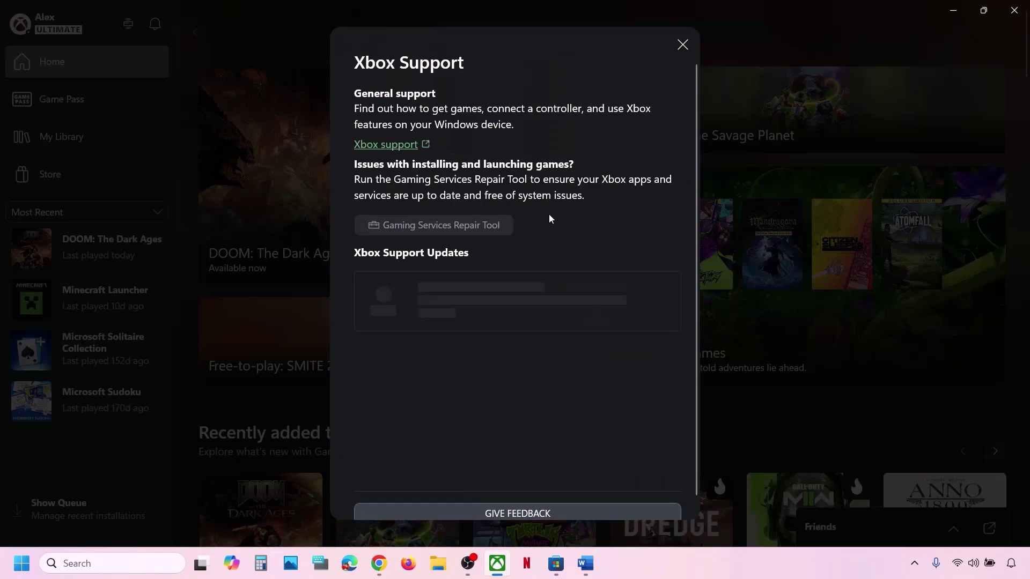
{"action": "left_click", "coordinate": [452, 230]}
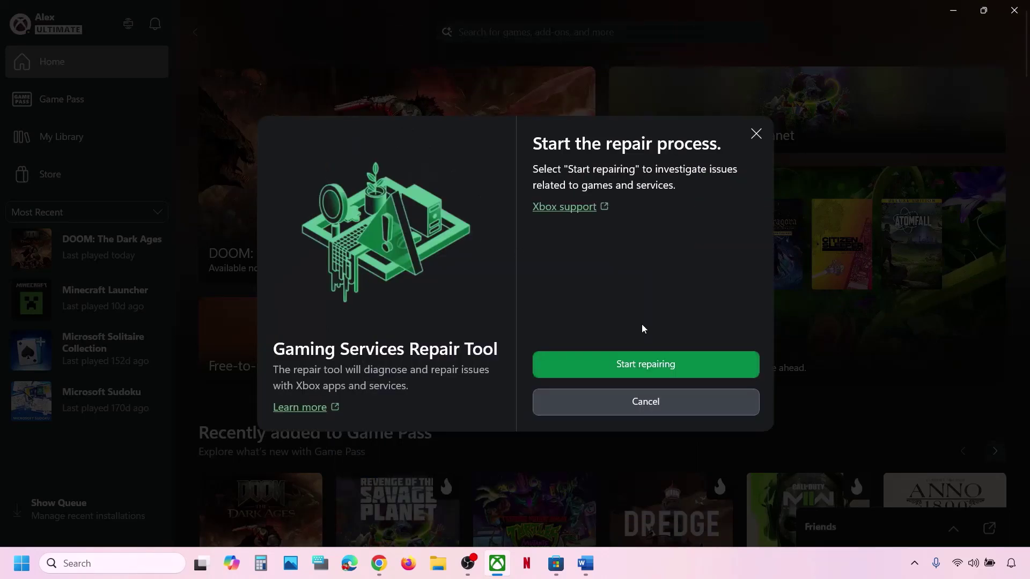
{"action": "left_click", "coordinate": [617, 365]}
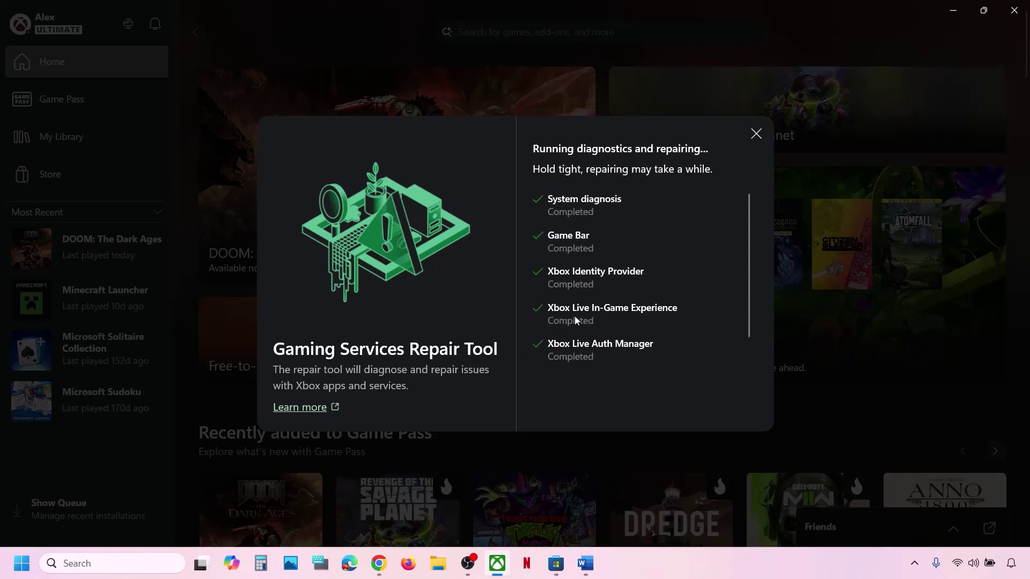
{"action": "scroll", "coordinate": [574, 317], "scroll_direction": "down", "scroll_amount": 1}
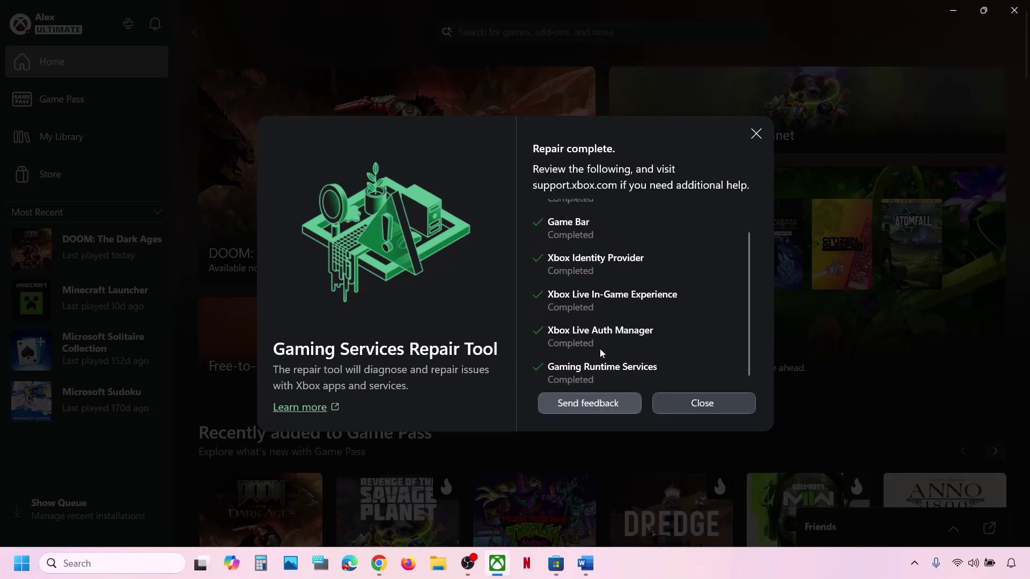
{"action": "left_click", "coordinate": [683, 405]}
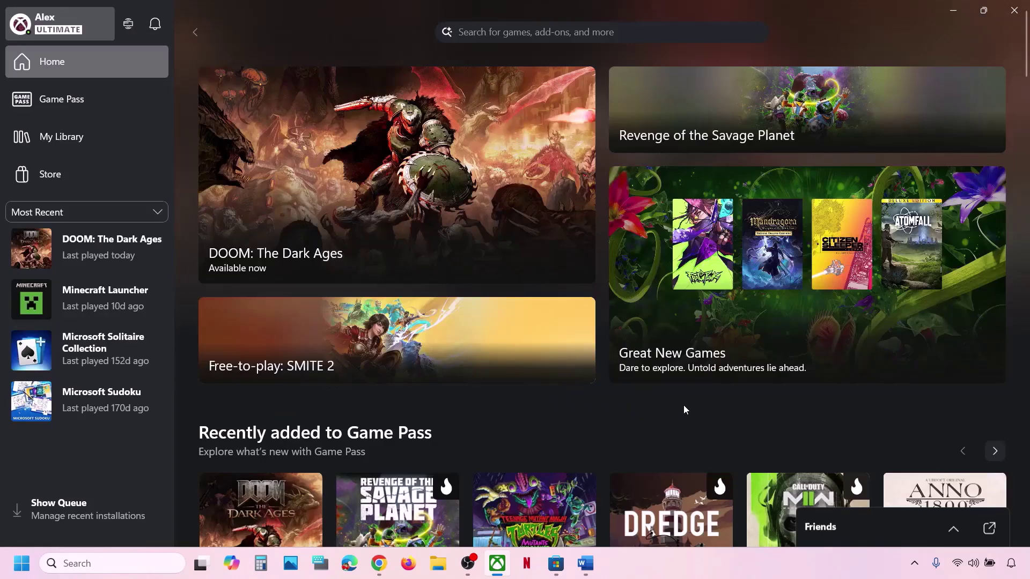
Switch to Chrome, open the Xbox Support article "Gaming Services Repair Tool for PC" from the search results, and expand its Downloadable version section.
{"action": "left_click", "coordinate": [379, 563]}
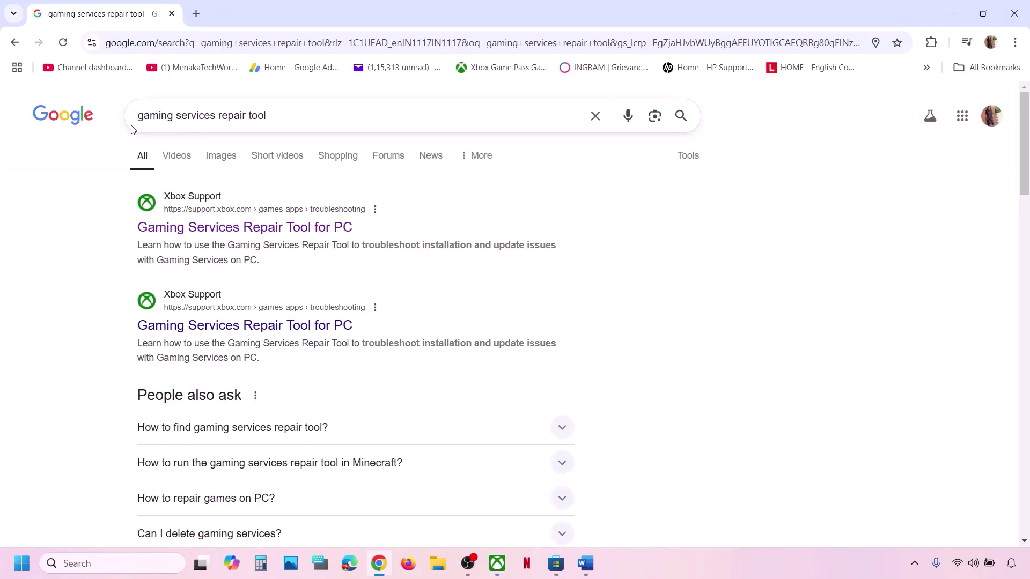
{"action": "left_click", "coordinate": [230, 232]}
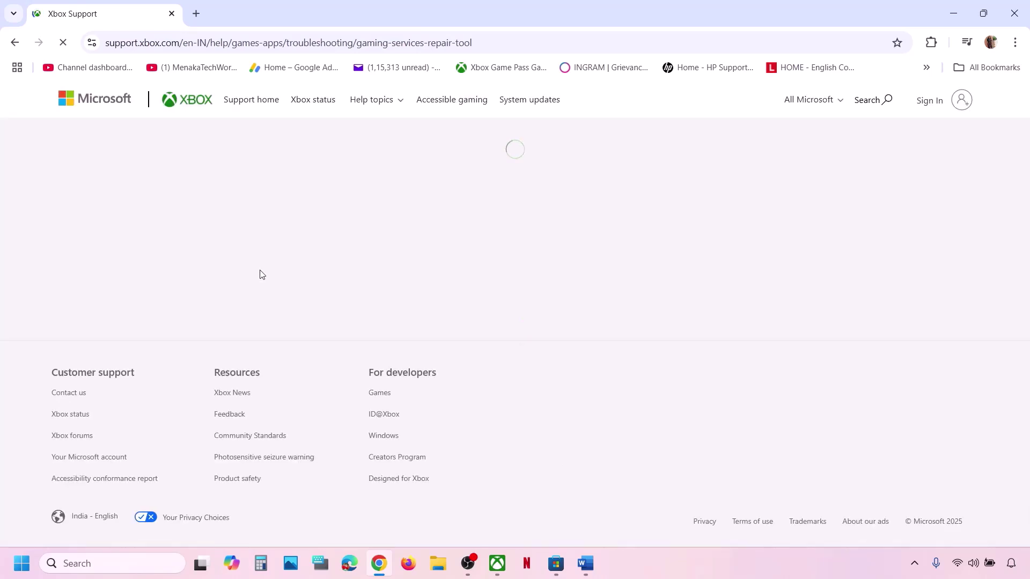
{"action": "scroll", "coordinate": [261, 274], "scroll_direction": "down", "scroll_amount": 4}
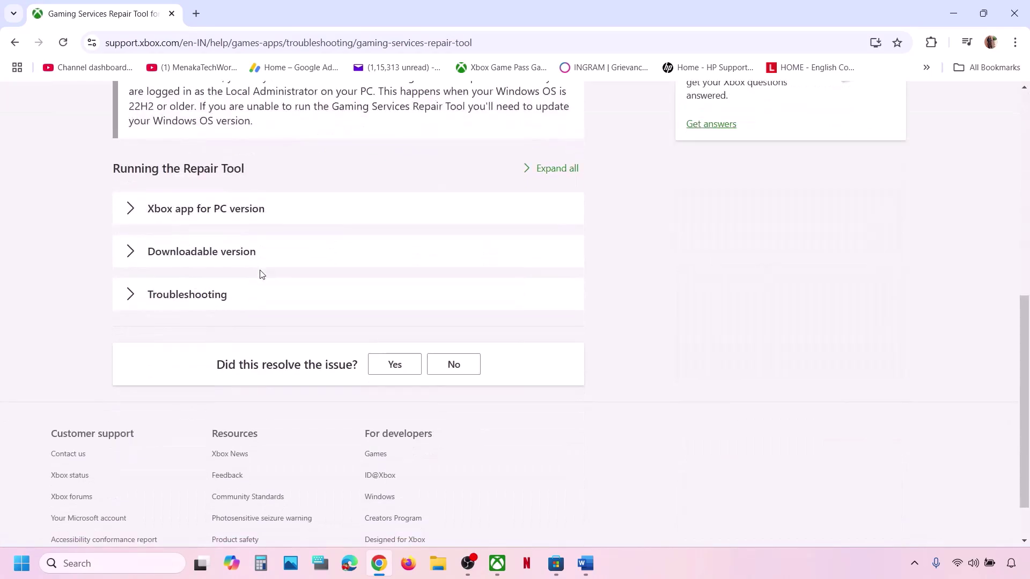
{"action": "left_click", "coordinate": [185, 257]}
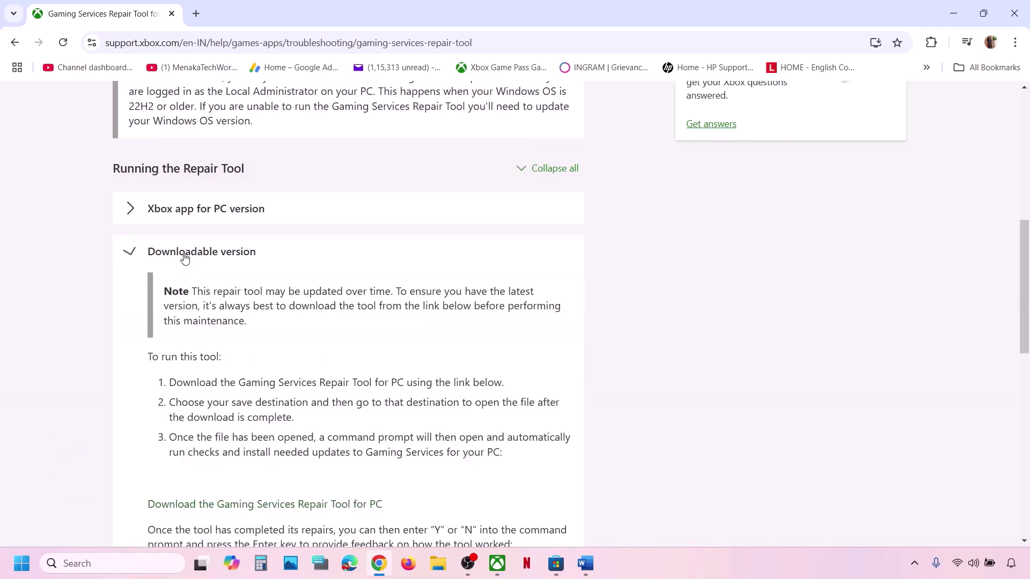
Download the Gaming Services Repair Tool for PC, run the downloaded GamingRepairTool.exe, and close its window after the repairs finish.
{"action": "scroll", "coordinate": [251, 396], "scroll_direction": "down", "scroll_amount": 6}
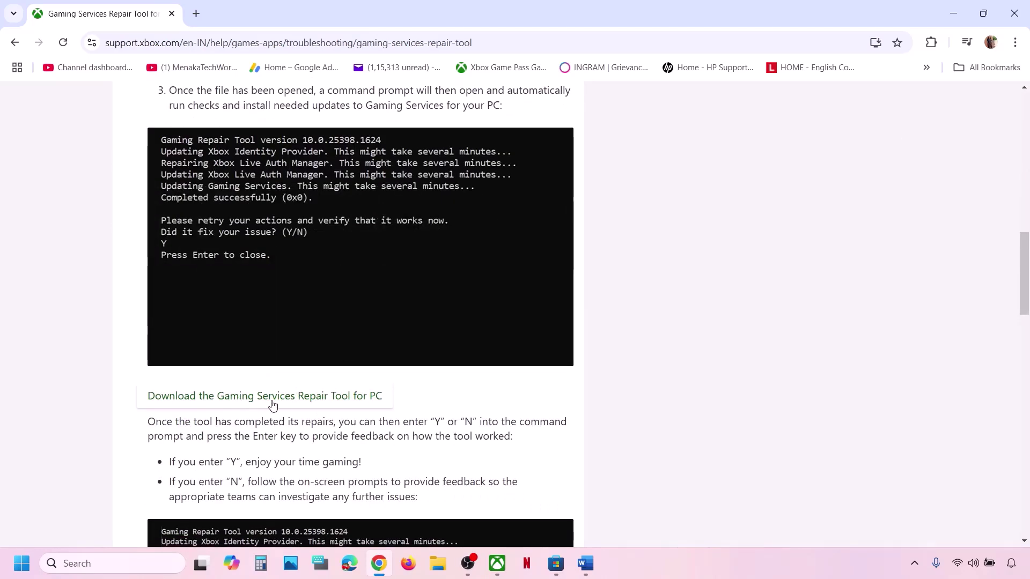
{"action": "left_click", "coordinate": [326, 398]}
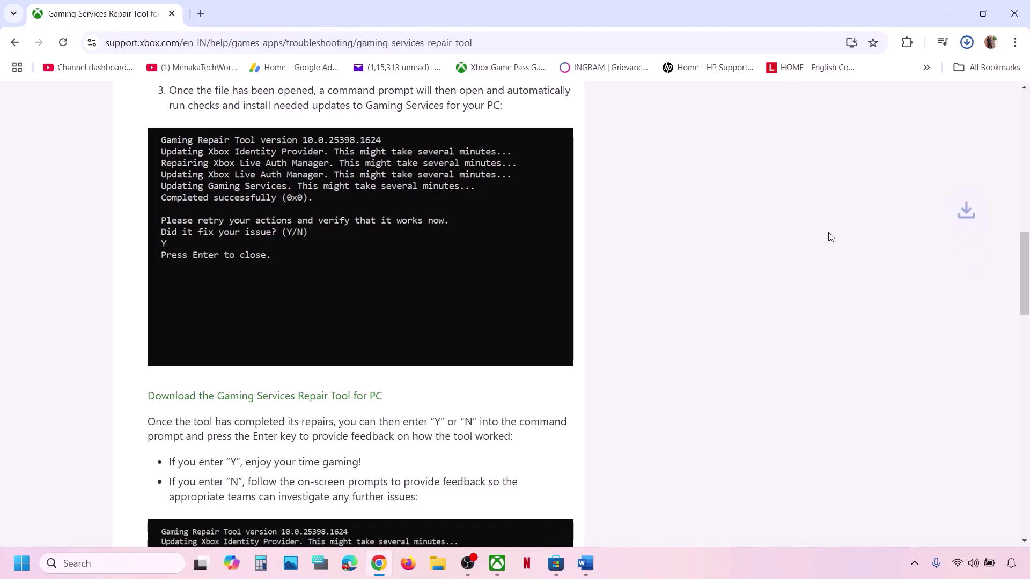
{"action": "left_click", "coordinate": [888, 77]}
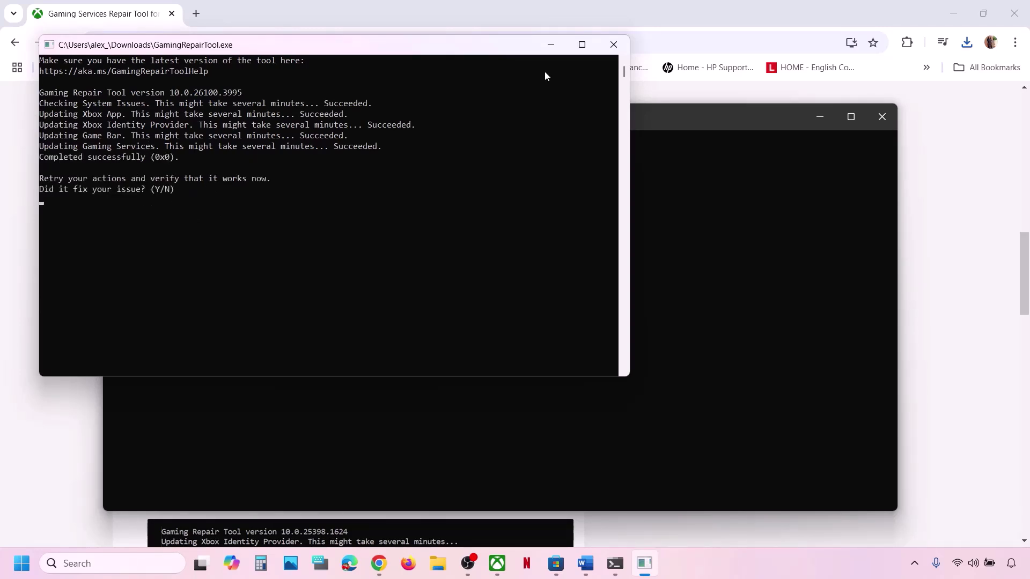
{"action": "left_click", "coordinate": [613, 43]}
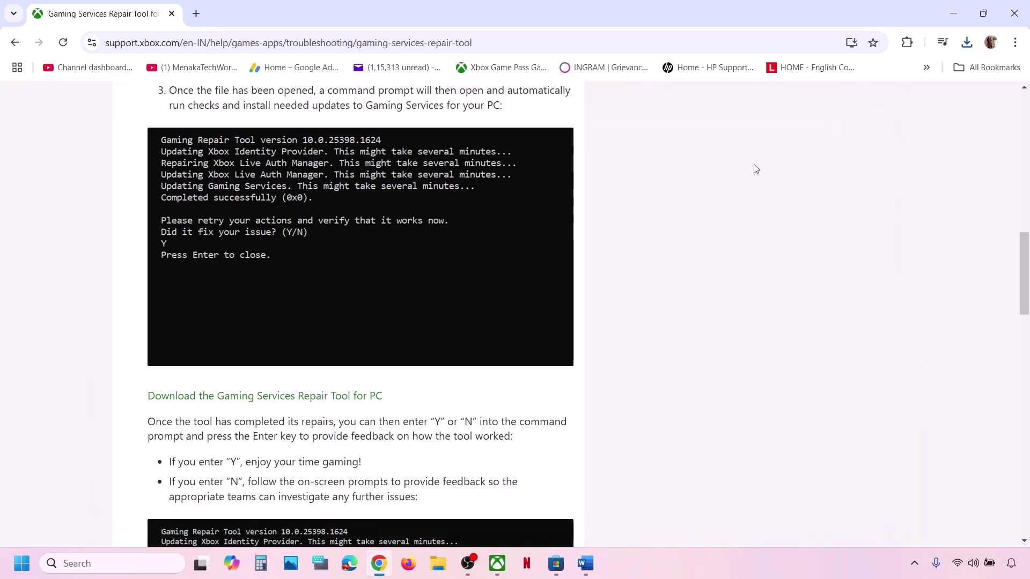
Switch to the Word document and highlight the Step 2 instruction about logging in with the correct account and checking date, time and region.
{"action": "left_click", "coordinate": [585, 567]}
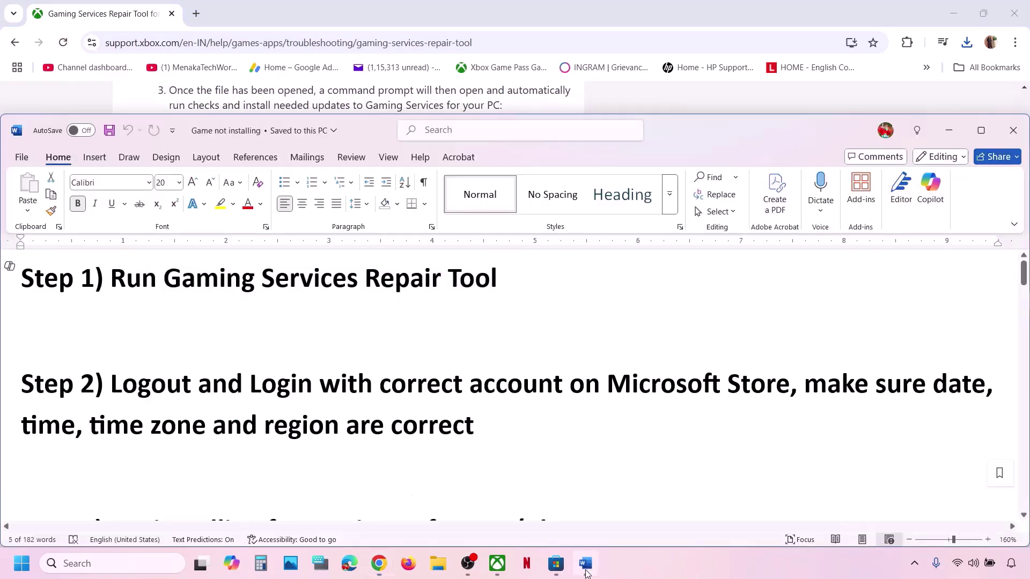
{"action": "left_click_drag", "start_coordinate": [125, 388], "coordinate": [567, 443]}
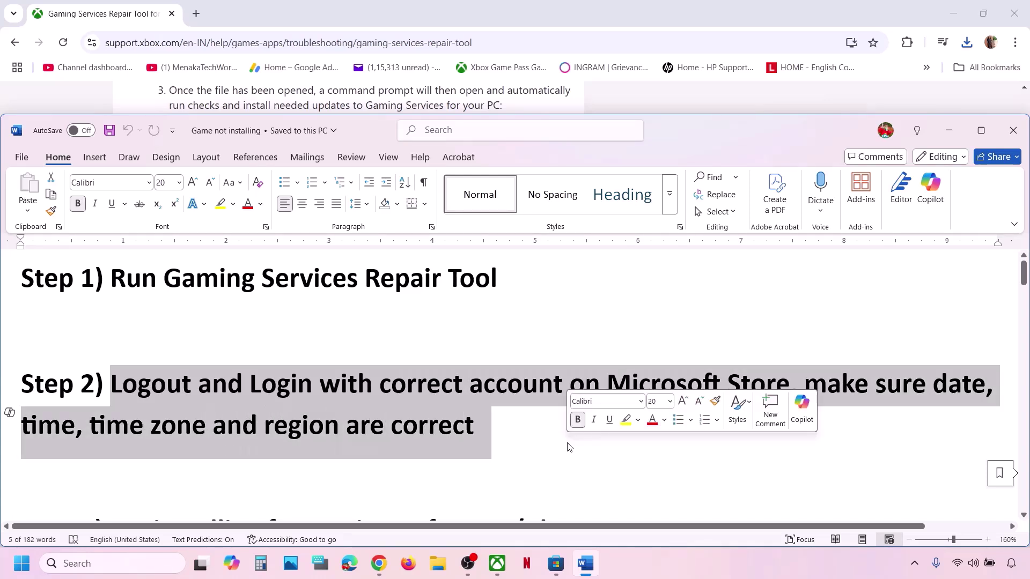
{"action": "left_click", "coordinate": [714, 36]}
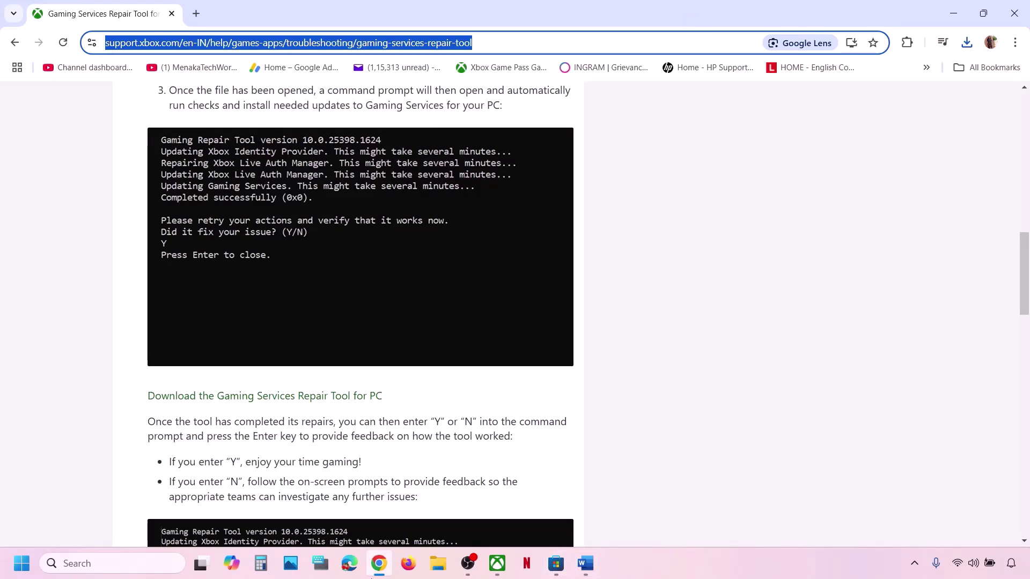
Open Windows Settings and switch back to the Xbox app.
{"action": "key", "text": "super+i"}
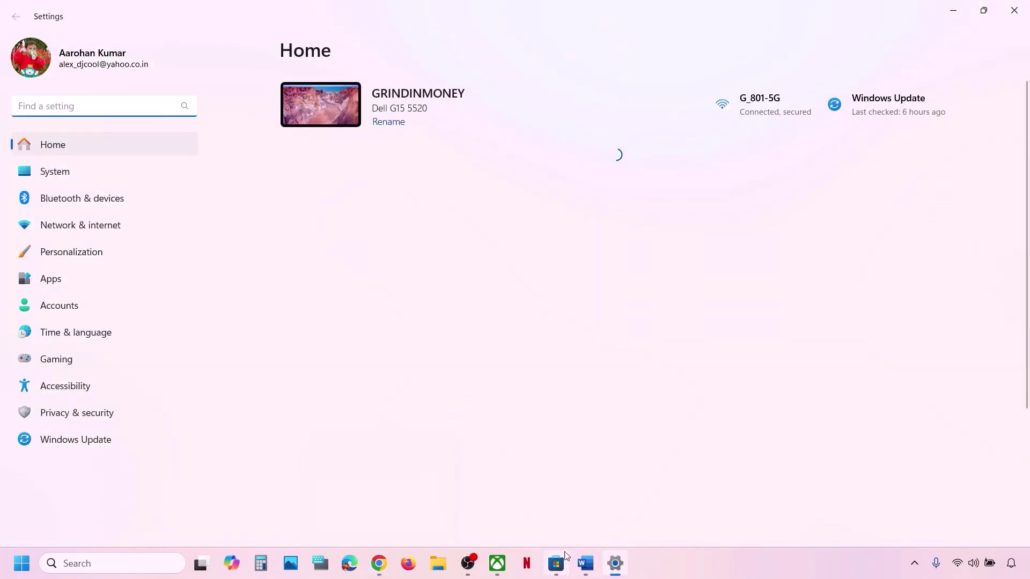
{"action": "left_click", "coordinate": [585, 563]}
{"action": "left_click", "coordinate": [585, 563]}
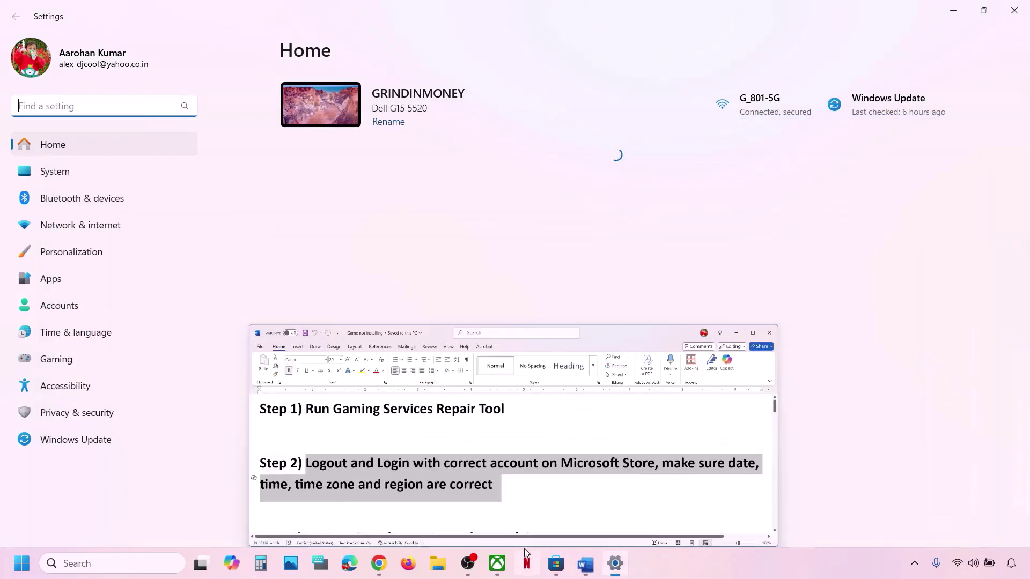
{"action": "left_click", "coordinate": [496, 563]}
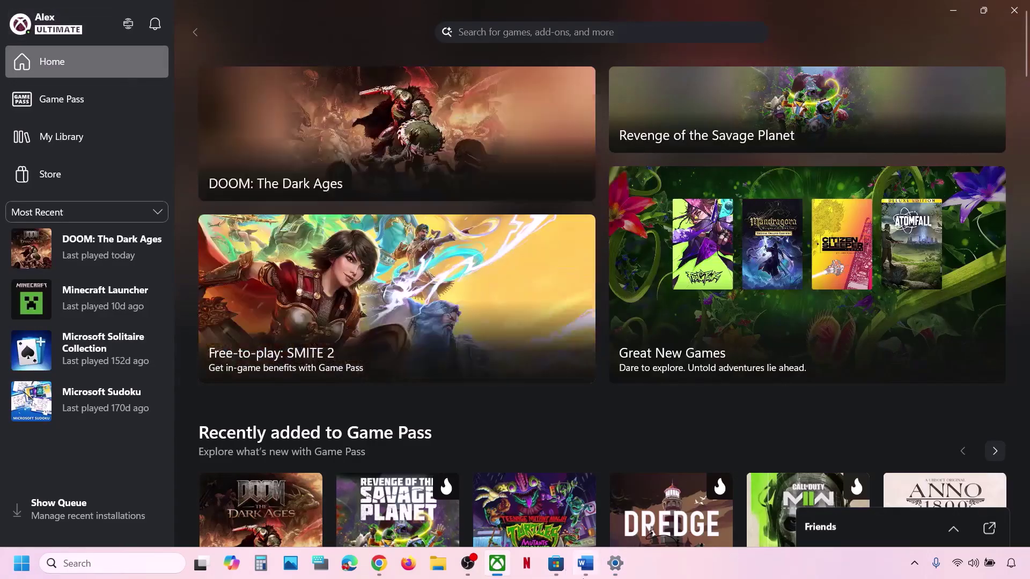
Switch to the Microsoft Store and sign out of the current account.
{"action": "left_click", "coordinate": [556, 563]}
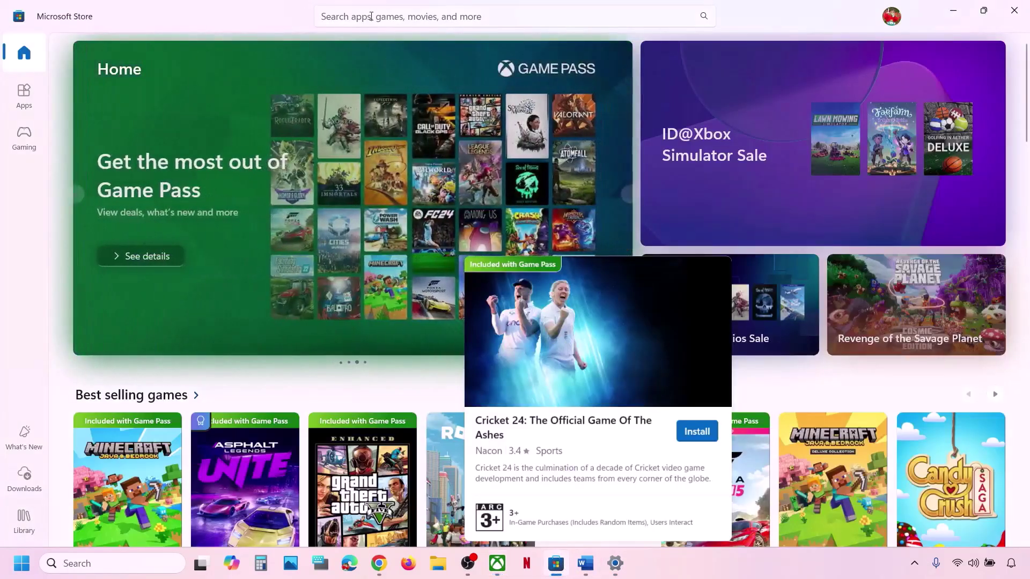
{"action": "left_click", "coordinate": [891, 17]}
{"action": "left_click", "coordinate": [756, 78]}
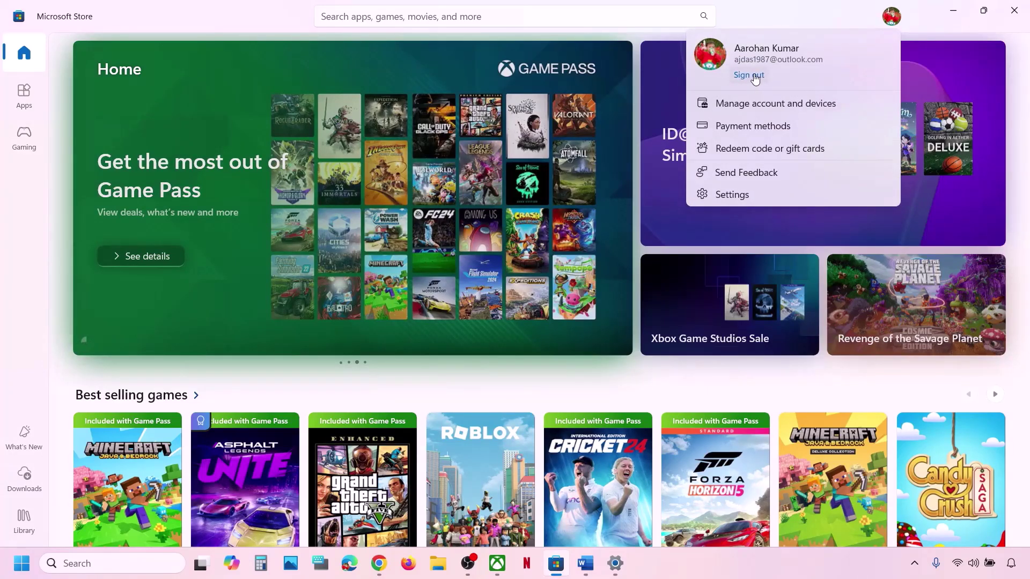
Sign back in to the Microsoft Store with the saved Outlook account and enter the account PIN to verify identity.
{"action": "left_click", "coordinate": [760, 52]}
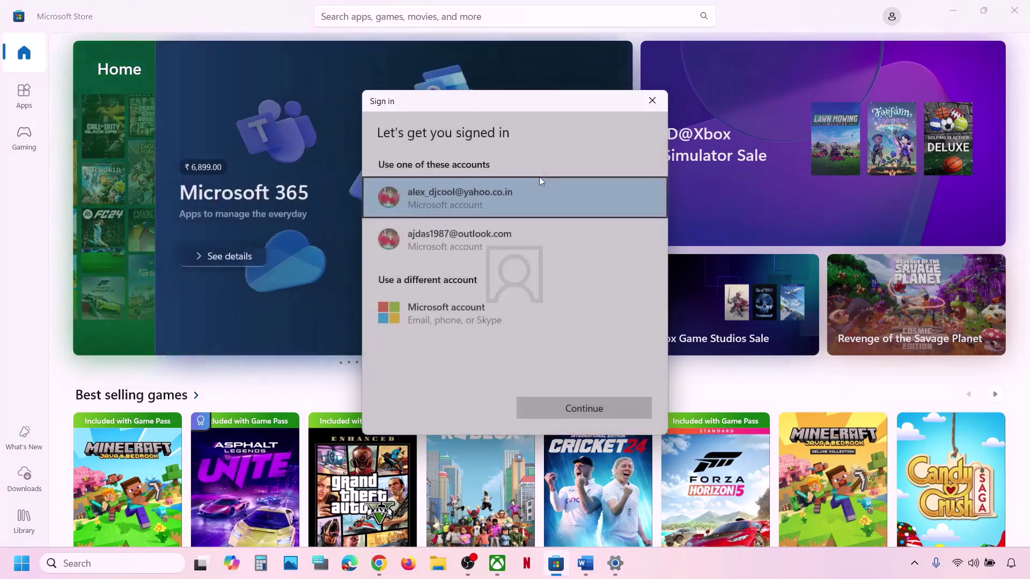
{"action": "left_click", "coordinate": [463, 230]}
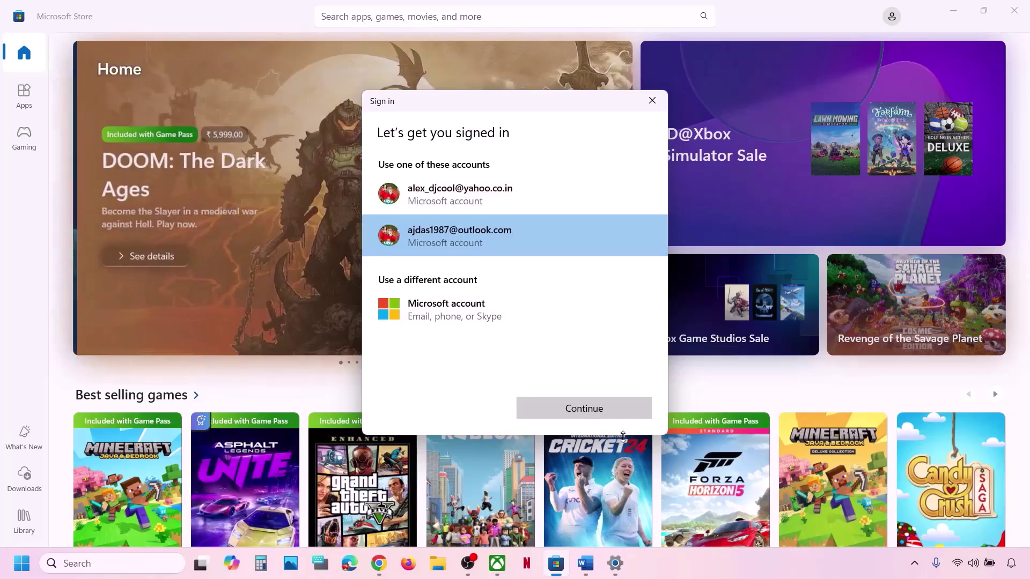
{"action": "left_click", "coordinate": [587, 410]}
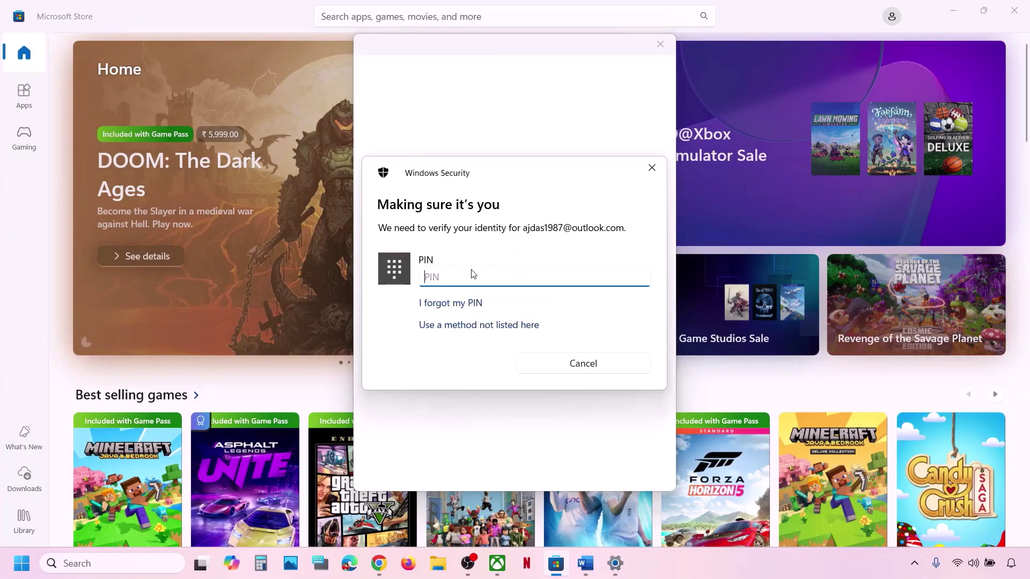
{"action": "type", "text": "****"}
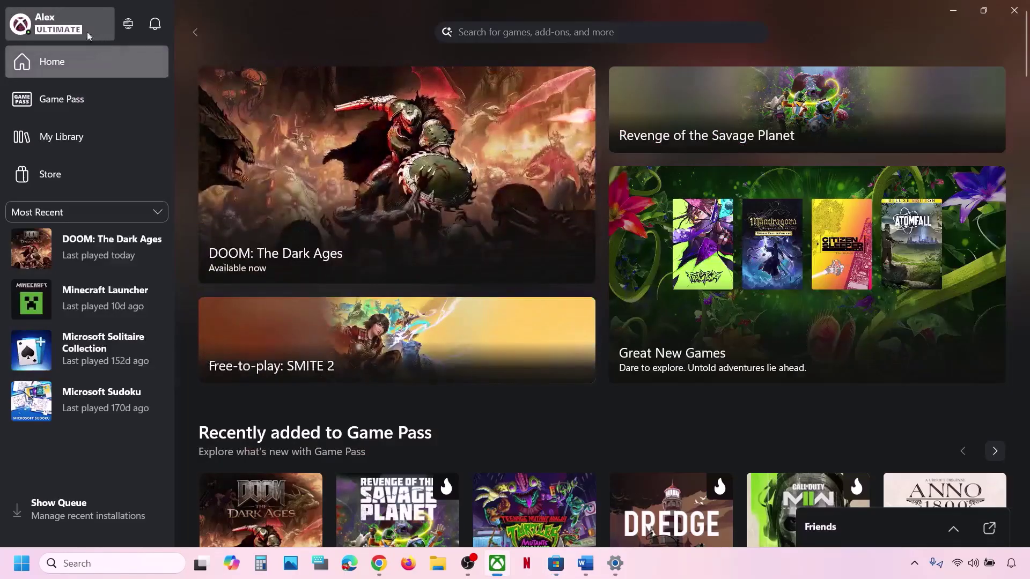
Sign out of the Xbox app and sign back in with the same saved Outlook account used in the Microsoft Store.
{"action": "left_click", "coordinate": [82, 29]}
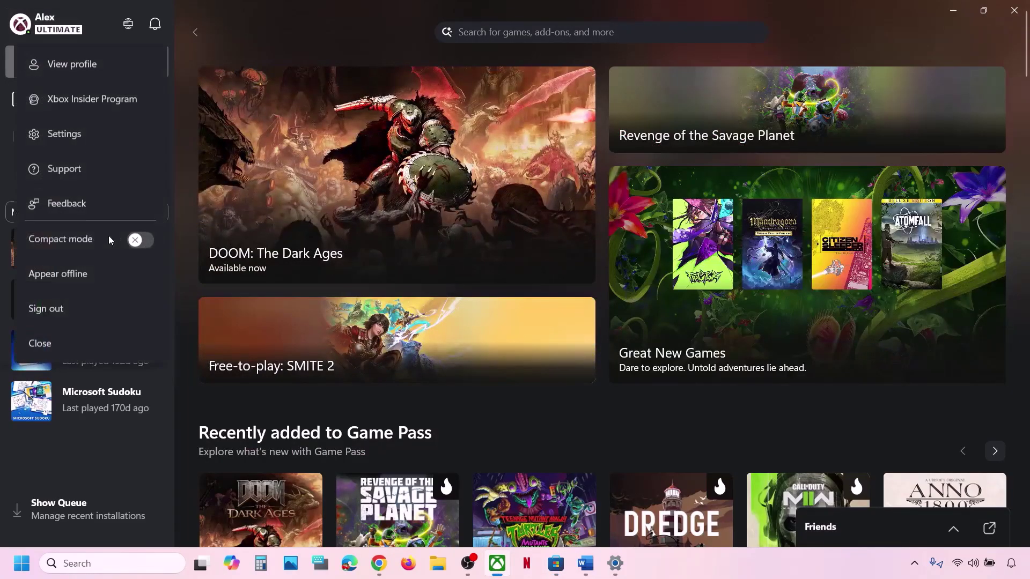
{"action": "left_click", "coordinate": [59, 309]}
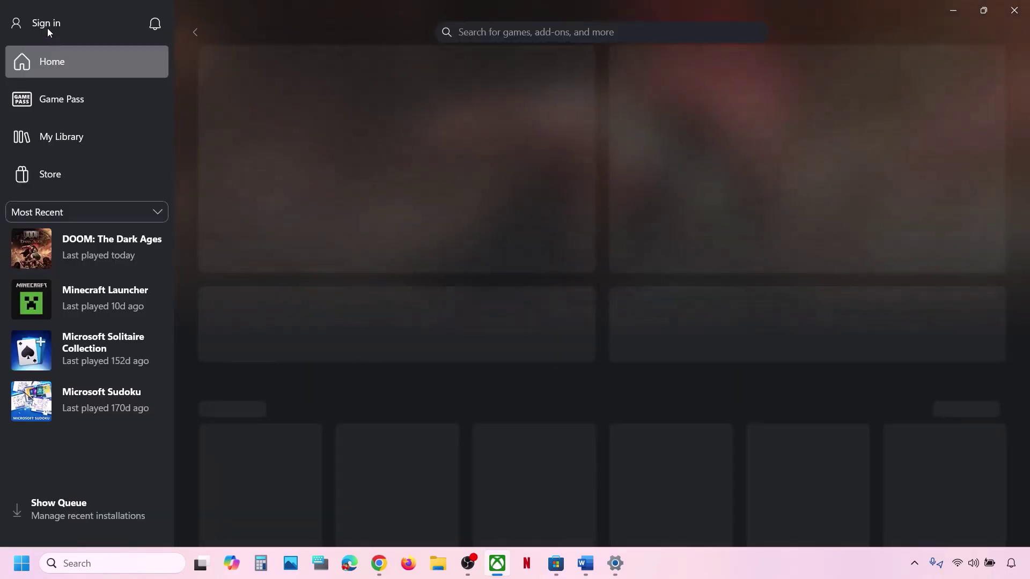
{"action": "left_click", "coordinate": [47, 28]}
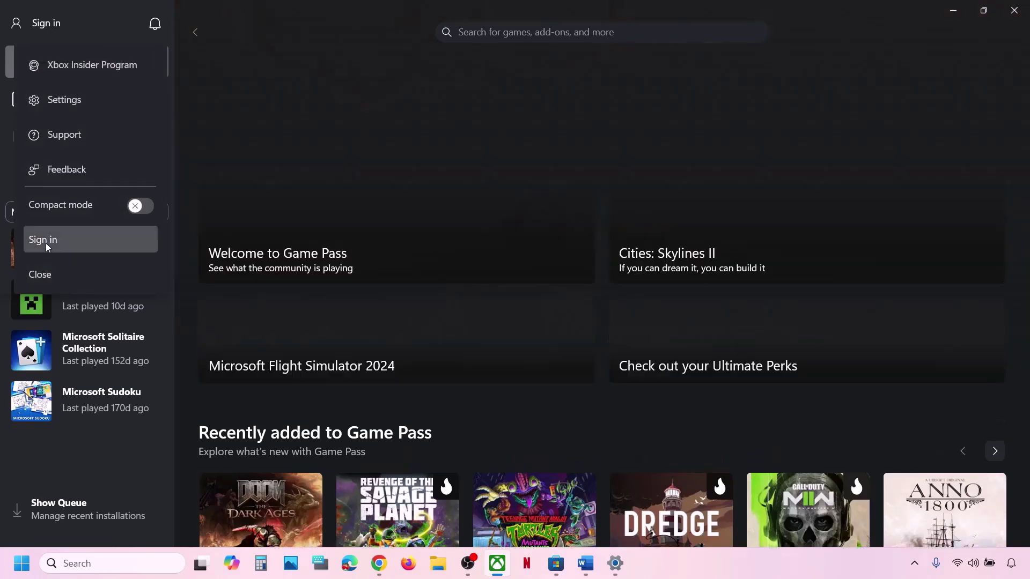
{"action": "left_click", "coordinate": [46, 243]}
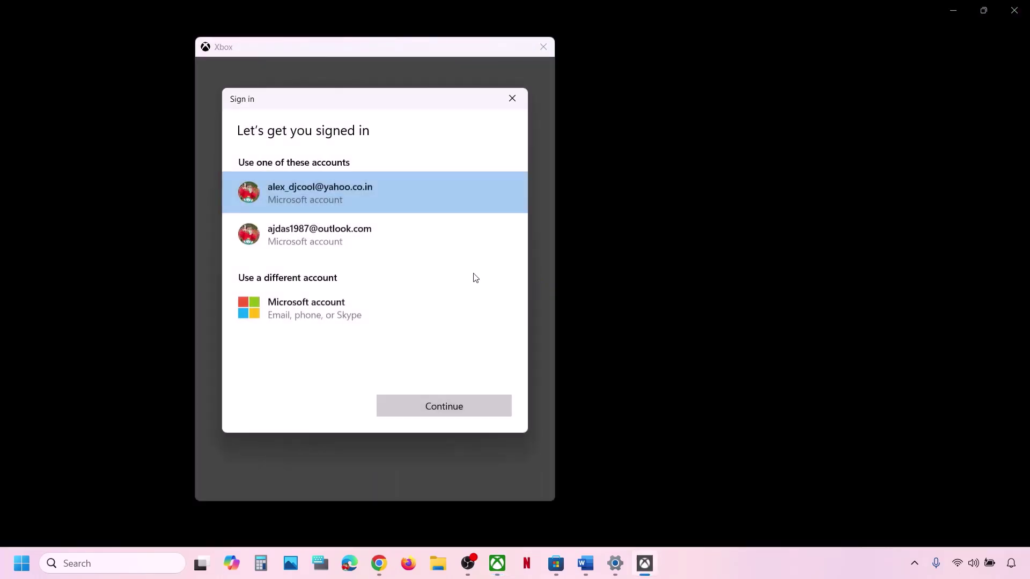
{"action": "left_click", "coordinate": [349, 241]}
{"action": "left_click", "coordinate": [487, 407]}
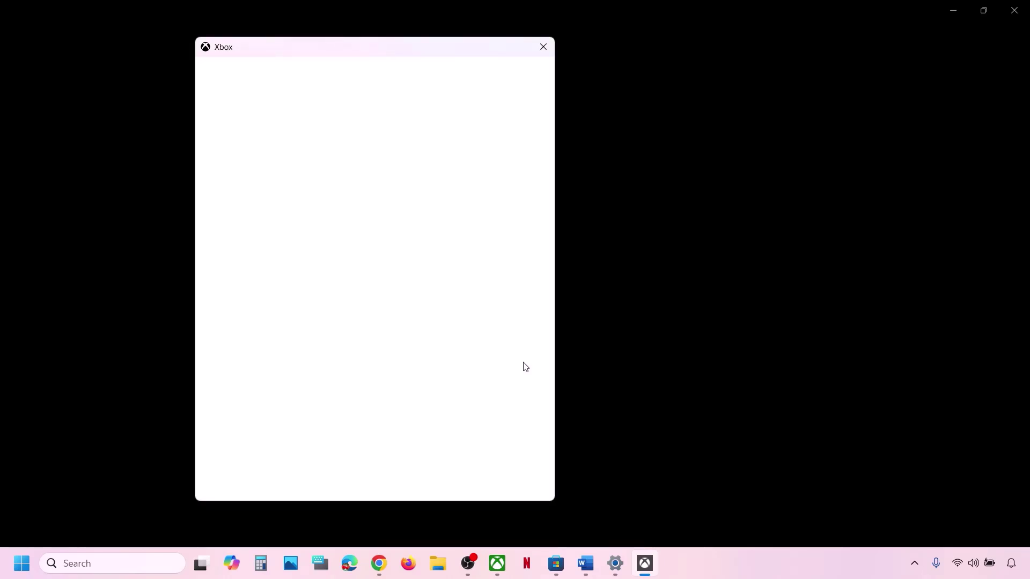
{"action": "left_click", "coordinate": [424, 475]}
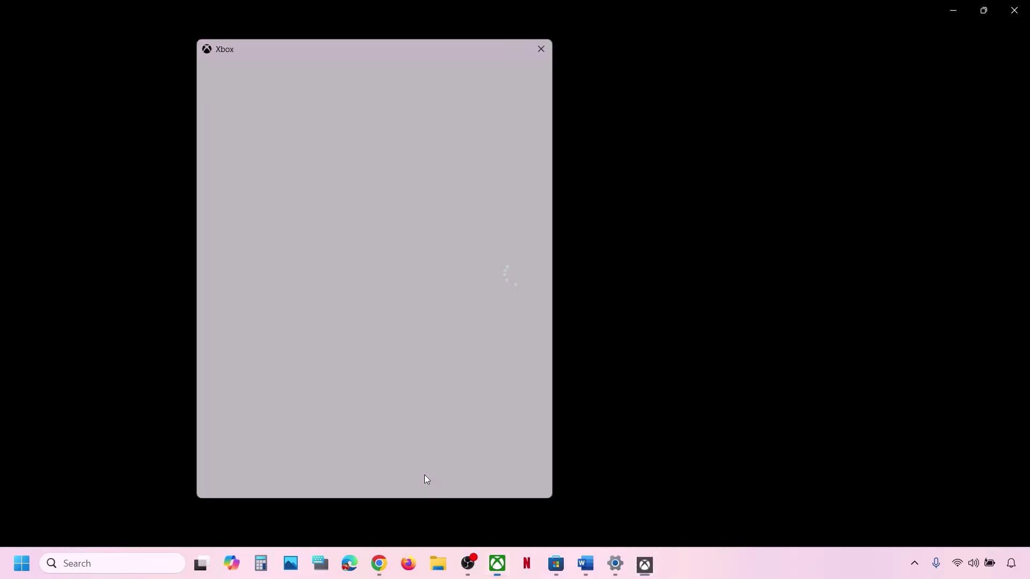
Return to the Word document and clear the highlight from the Step 2 instruction.
{"action": "mouse_move", "coordinate": [585, 563]}
{"action": "left_click", "coordinate": [610, 468]}
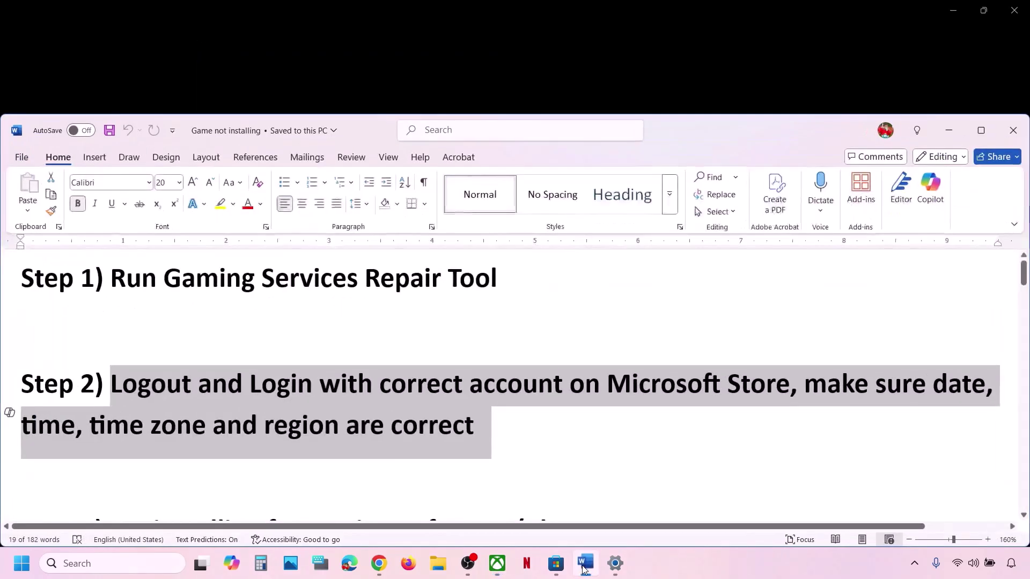
{"action": "left_click", "coordinate": [610, 468]}
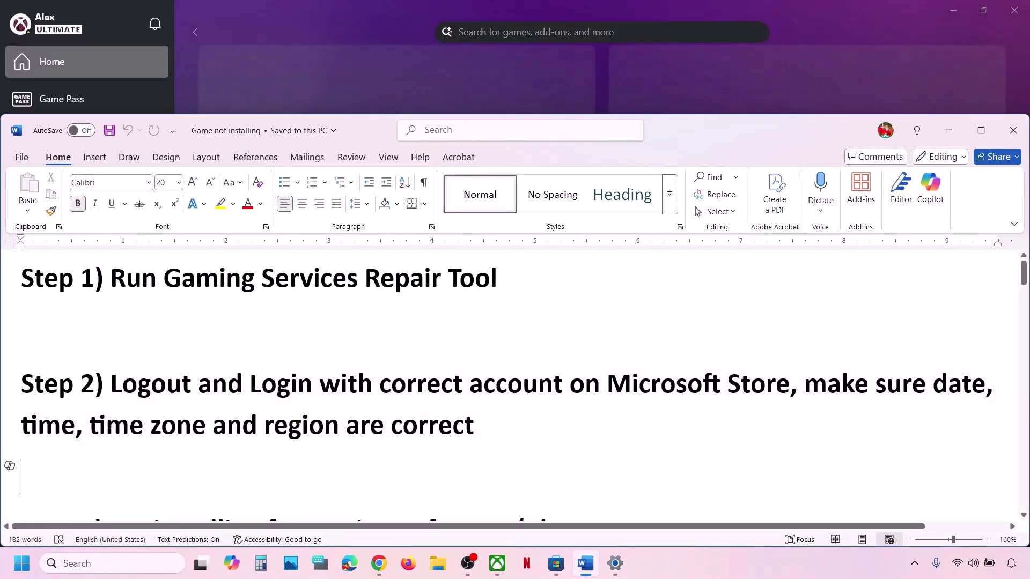
Select the Word text about time zone and region, and open the Date & time page in Windows Settings.
{"action": "left_click_drag", "start_coordinate": [110, 425], "coordinate": [489, 425]}
{"action": "left_click", "coordinate": [481, 61]}
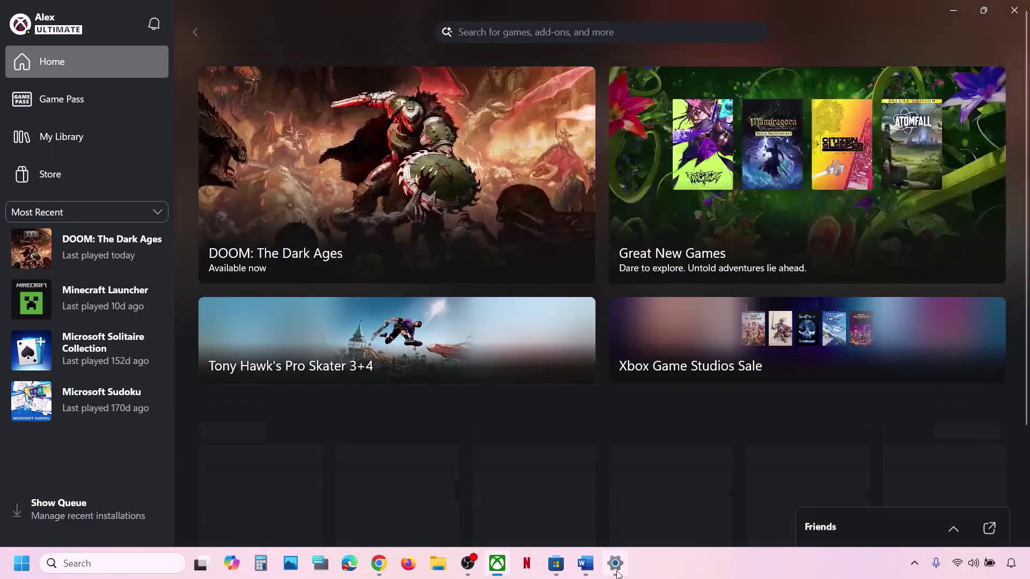
{"action": "left_click", "coordinate": [615, 563]}
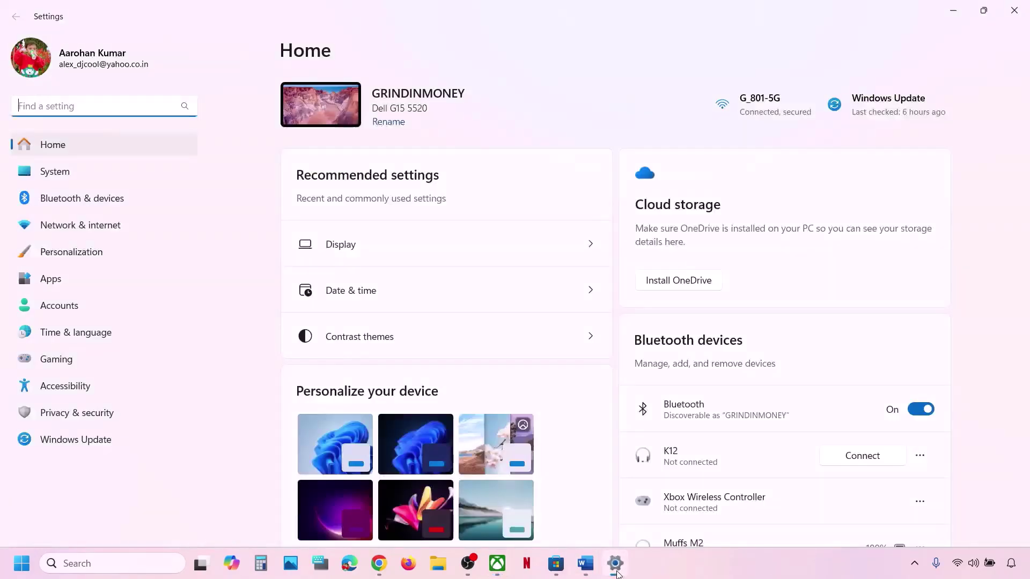
{"action": "left_click", "coordinate": [81, 333]}
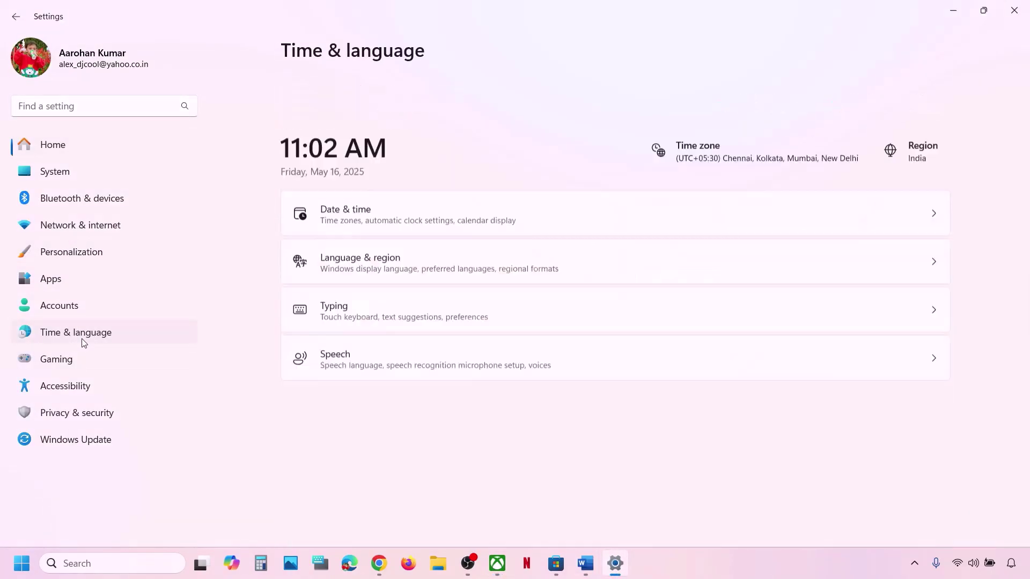
{"action": "left_click", "coordinate": [418, 155]}
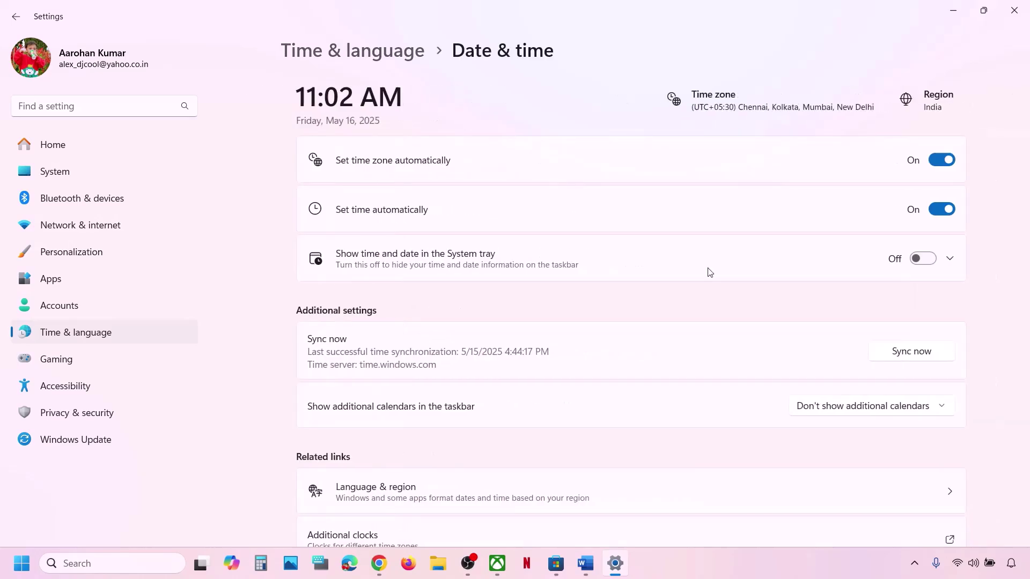
{"action": "scroll", "coordinate": [706, 271], "scroll_direction": "down", "scroll_amount": 2}
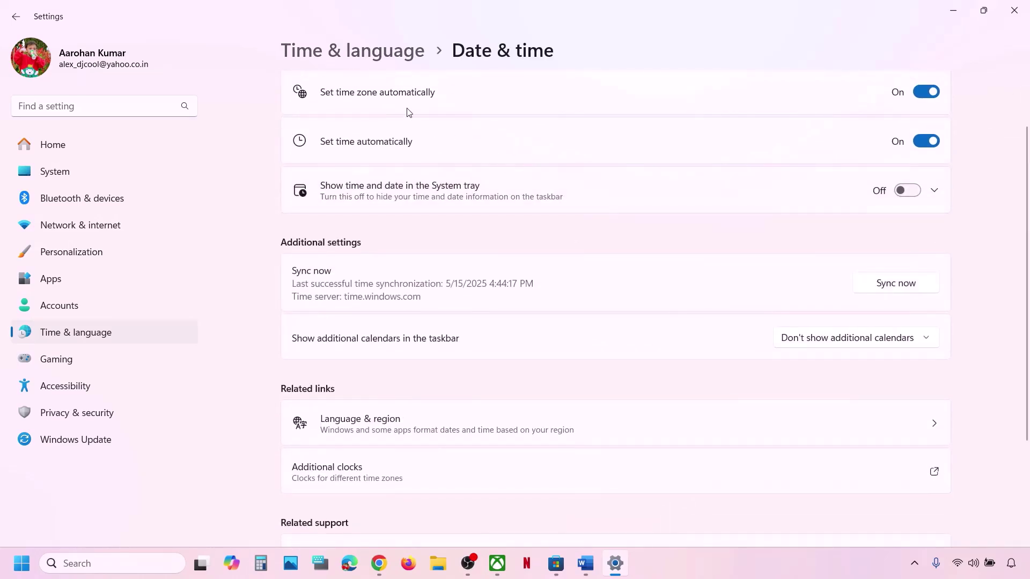
Switch automatic time zone and automatic time off and back on, and sync the clock with the time server.
{"action": "left_click", "coordinate": [922, 92]}
{"action": "left_click", "coordinate": [912, 93]}
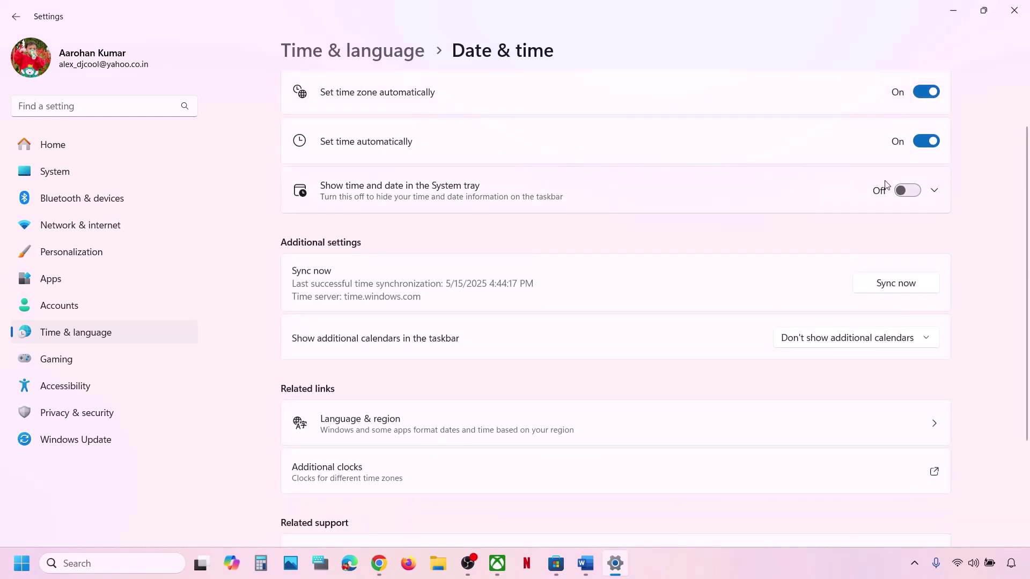
{"action": "left_click", "coordinate": [924, 141]}
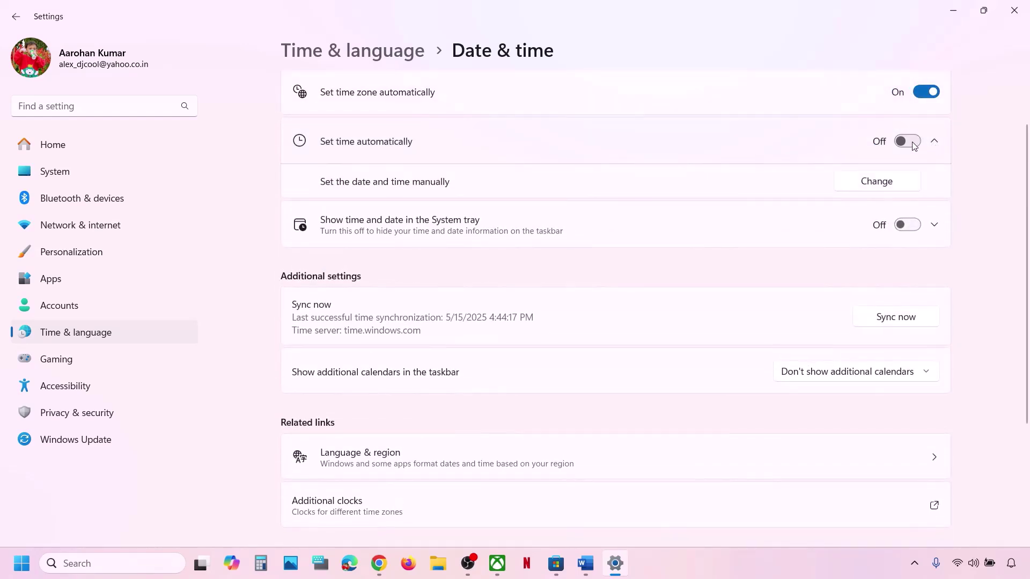
{"action": "left_click", "coordinate": [907, 141]}
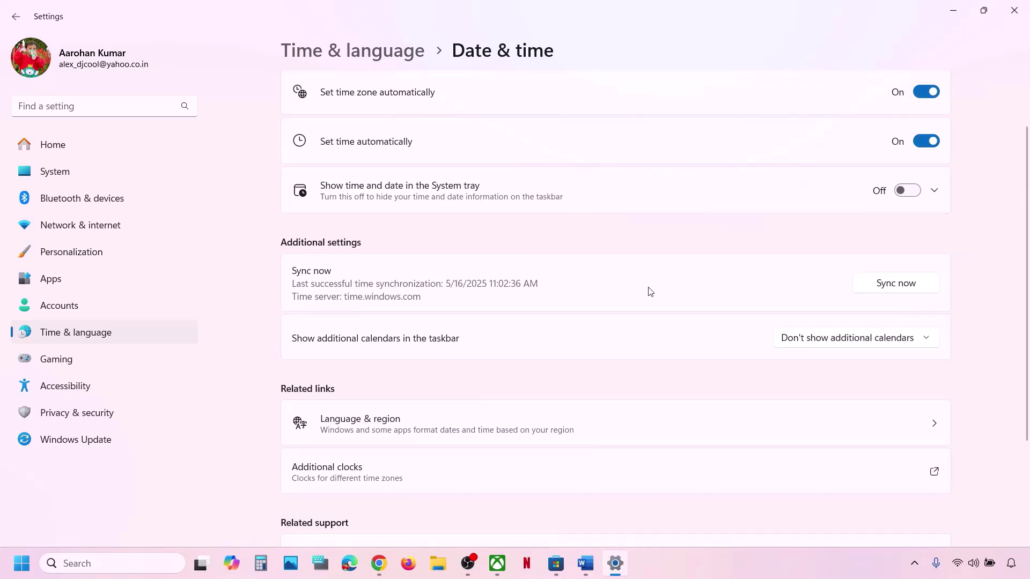
{"action": "left_click", "coordinate": [910, 295]}
Set the country or region to India in the Language & region settings, and close Settings.
{"action": "left_click", "coordinate": [106, 331]}
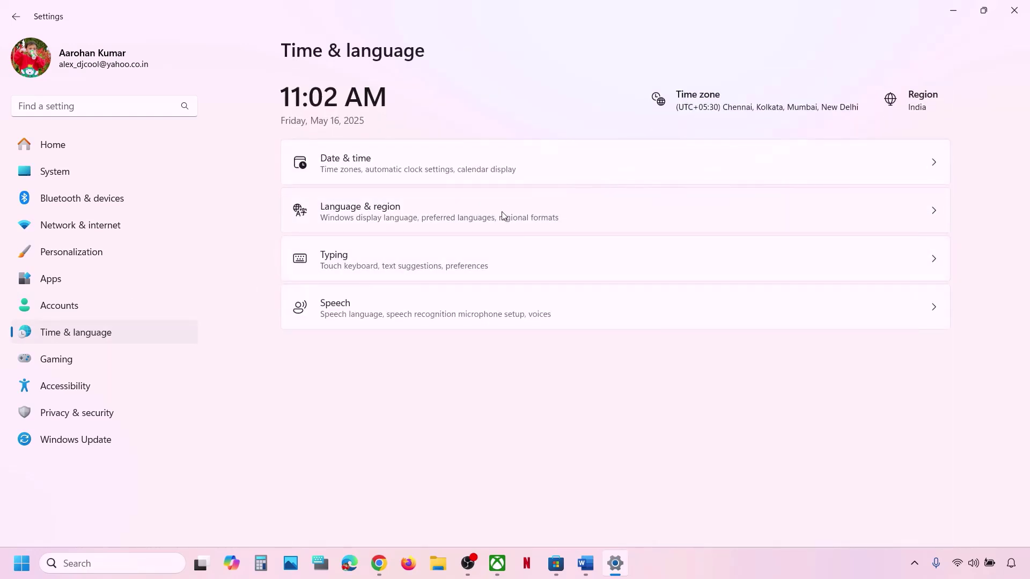
{"action": "left_click", "coordinate": [503, 215]}
{"action": "scroll", "coordinate": [646, 305], "scroll_direction": "down", "scroll_amount": 1}
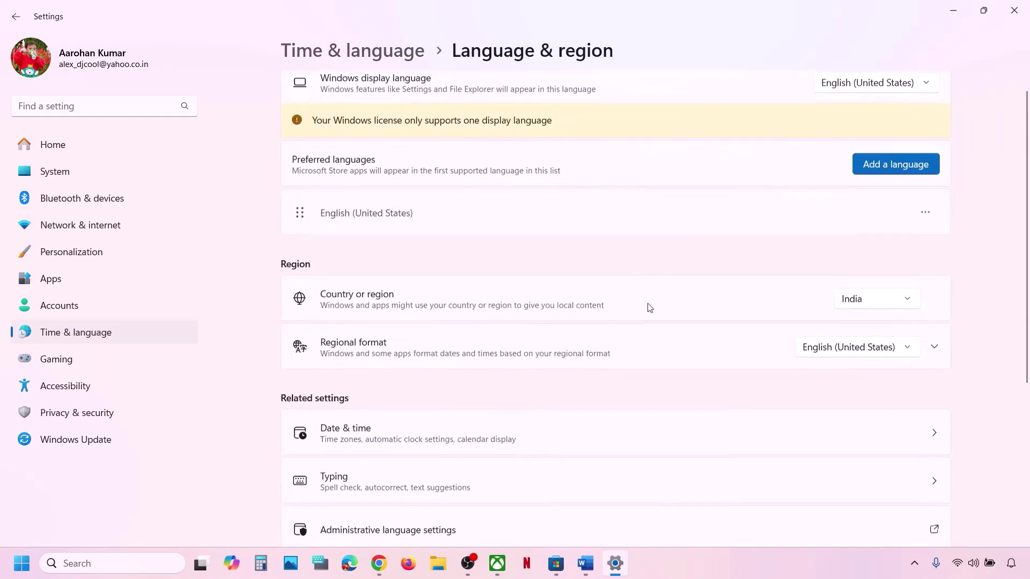
{"action": "left_click", "coordinate": [864, 307]}
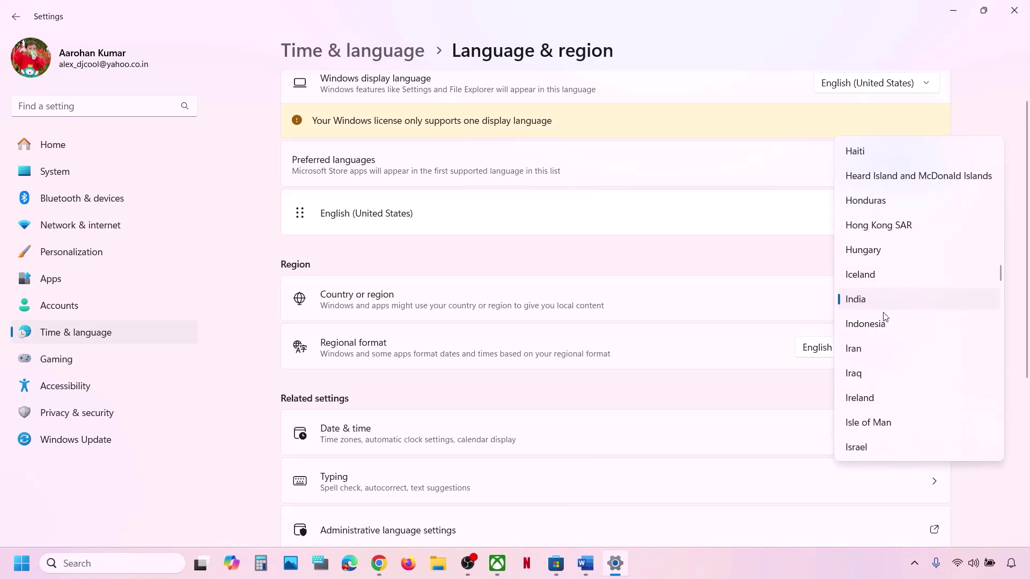
{"action": "left_click", "coordinate": [890, 303]}
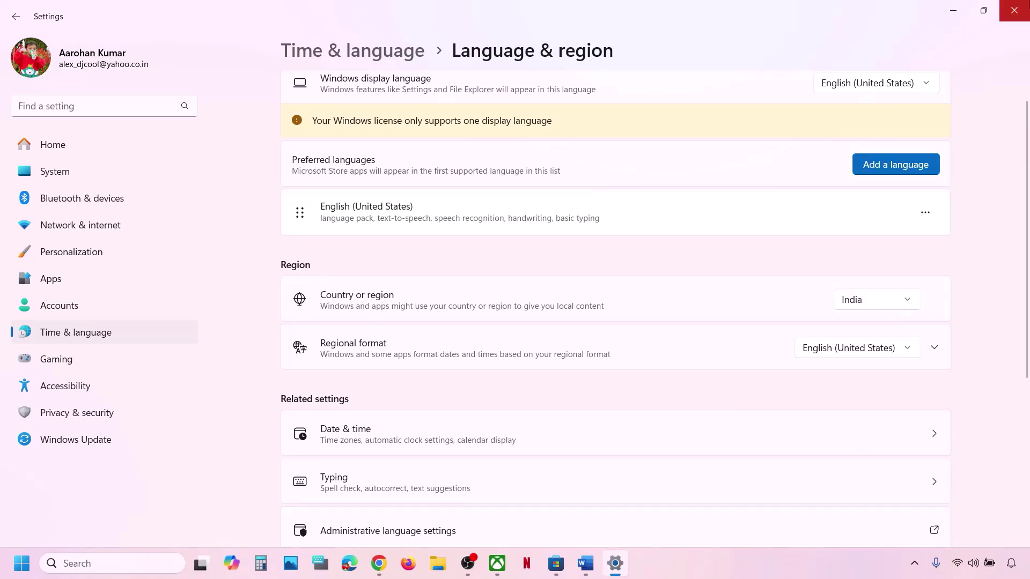
{"action": "left_click", "coordinate": [1013, 10]}
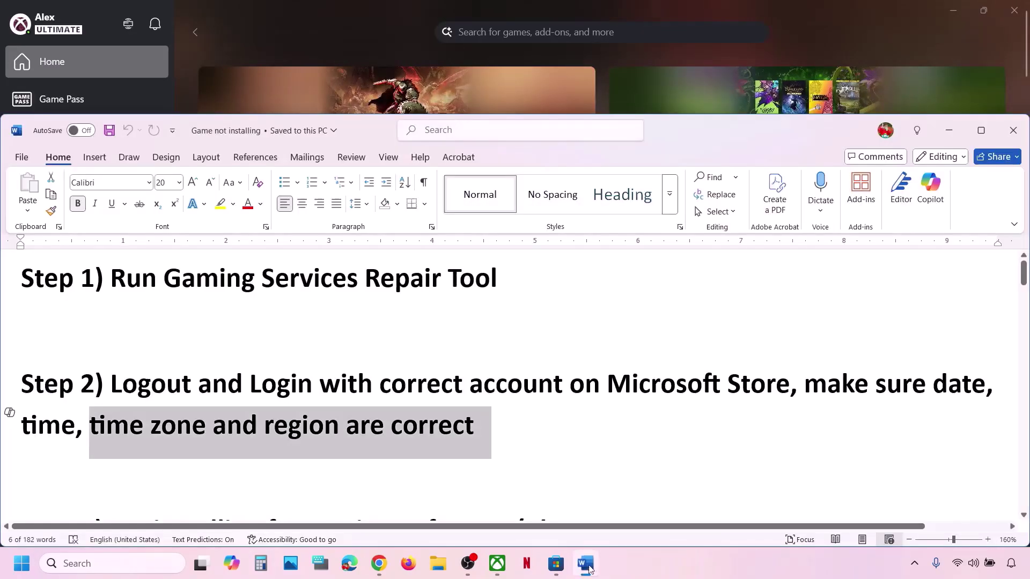
Return to the Word document and select the Step 3 text "installing from Microsoft store/Xbox App".
{"action": "left_click", "coordinate": [585, 563]}
{"action": "scroll", "coordinate": [456, 414], "scroll_direction": "down", "scroll_amount": 3}
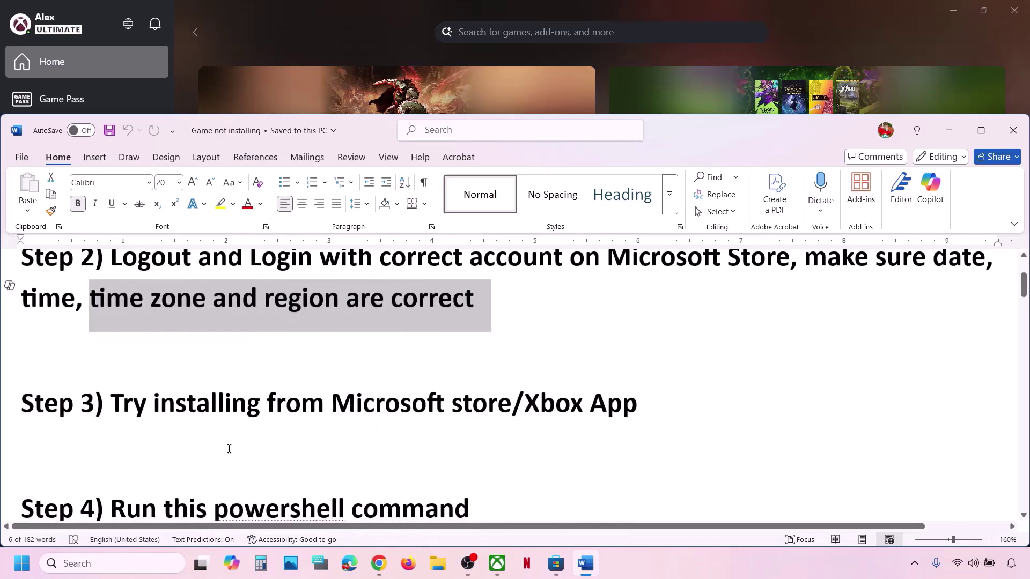
{"action": "left_click_drag", "start_coordinate": [153, 410], "coordinate": [652, 395]}
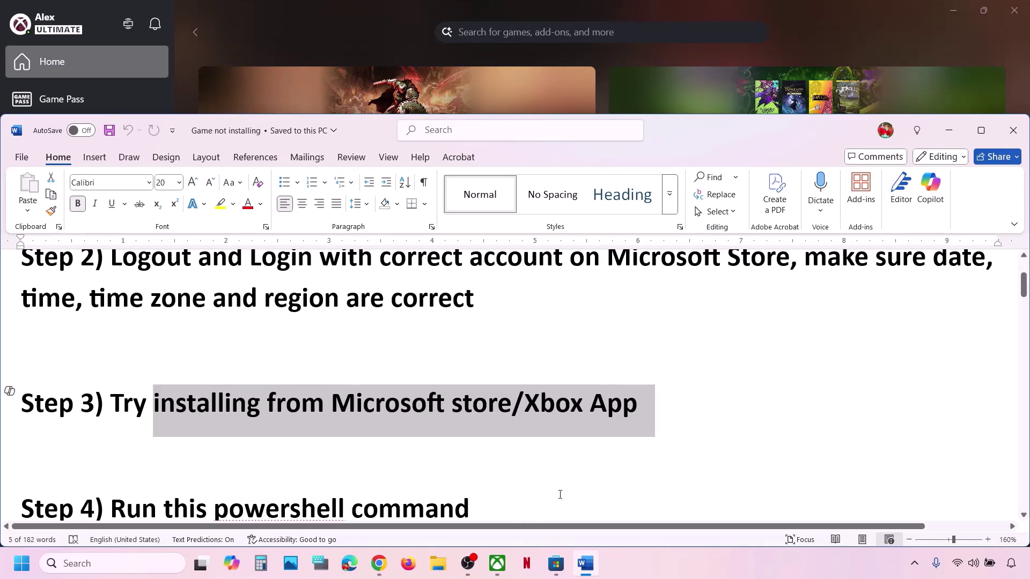
Look through the downloads and library in the Microsoft Store, and switch to the Xbox app.
{"action": "left_click", "coordinate": [556, 572]}
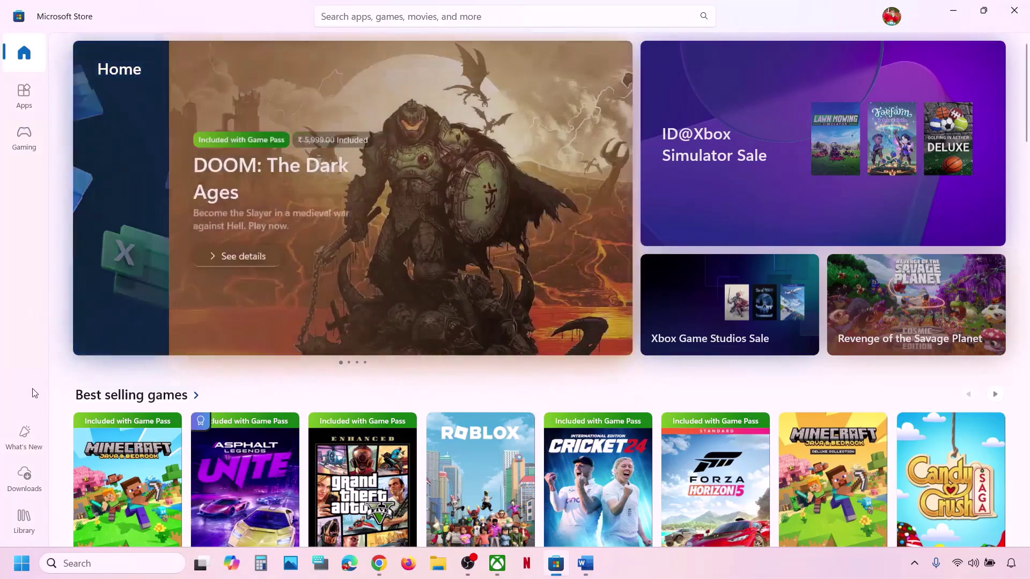
{"action": "left_click", "coordinate": [29, 482]}
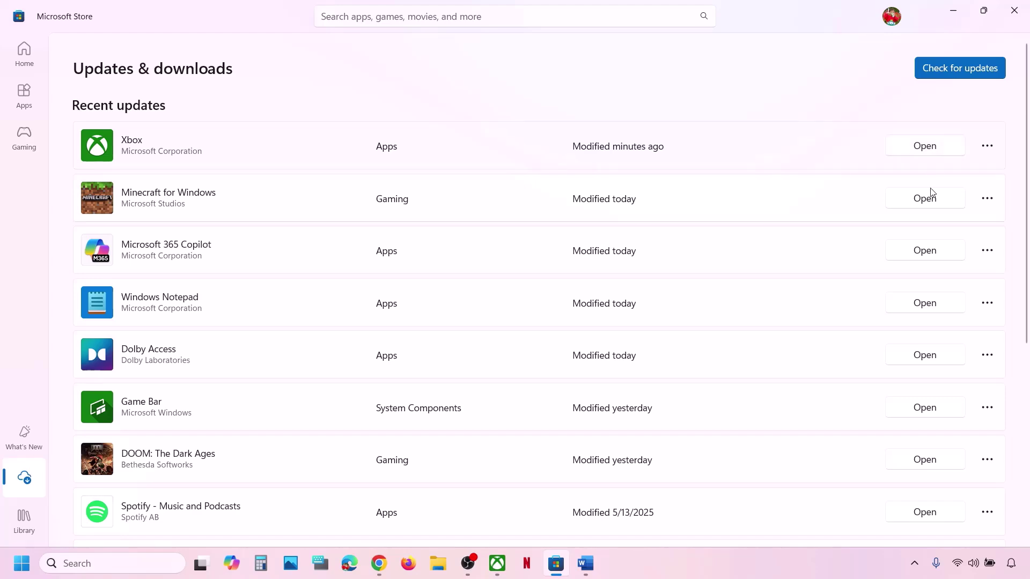
{"action": "scroll", "coordinate": [899, 322], "scroll_direction": "down", "scroll_amount": 5}
{"action": "scroll", "coordinate": [903, 319], "scroll_direction": "up", "scroll_amount": 6}
{"action": "left_click", "coordinate": [924, 159]}
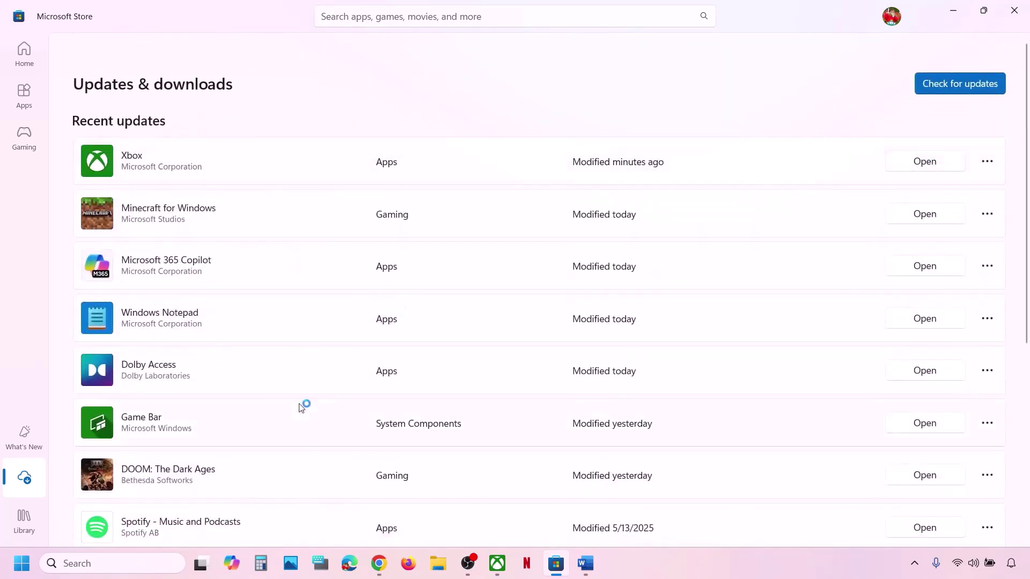
{"action": "left_click", "coordinate": [24, 525]}
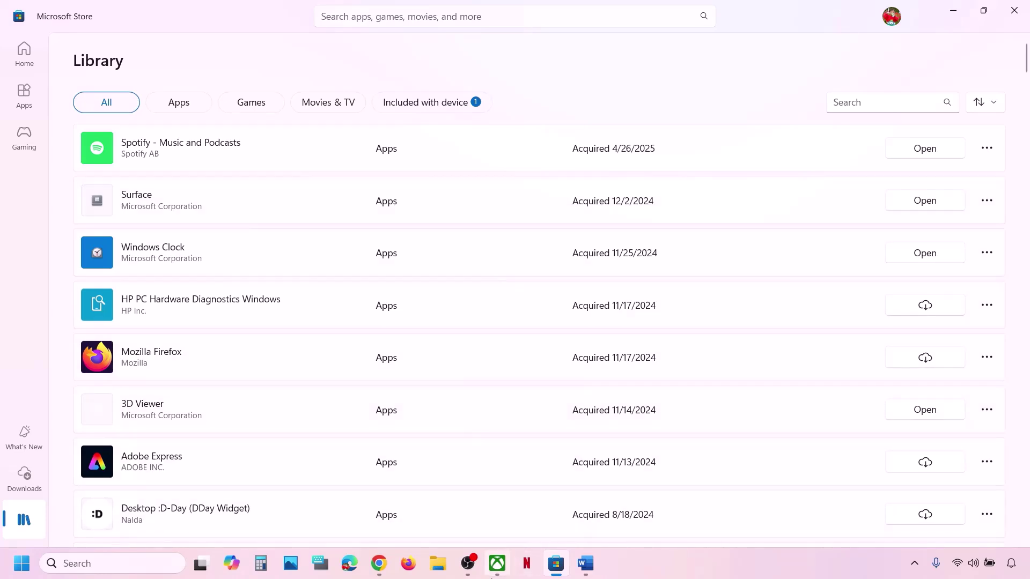
{"action": "left_click", "coordinate": [495, 567]}
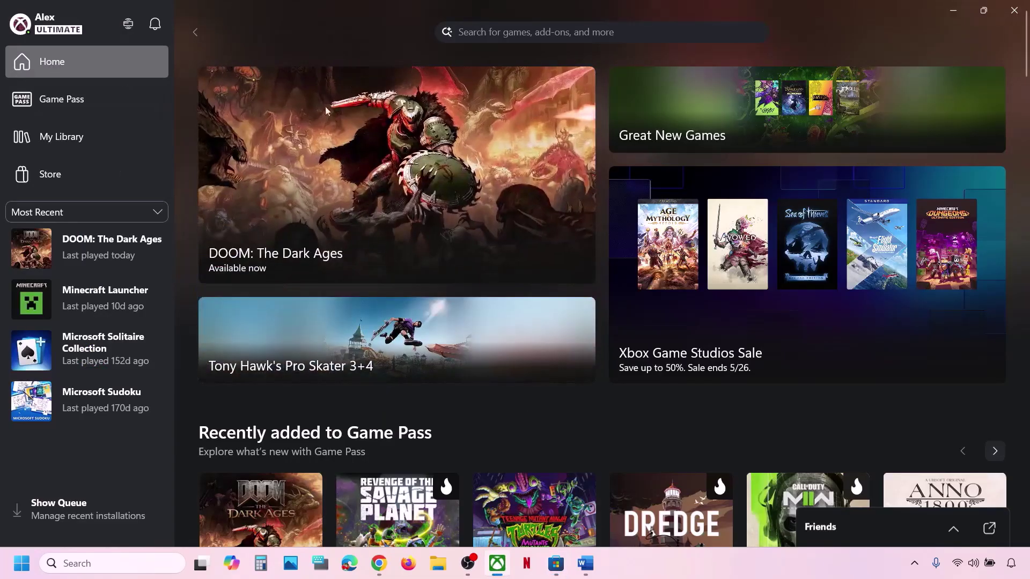
Return to the Word document and copy the full Get-AppxPackage command under Step 4.
{"action": "left_click", "coordinate": [585, 563]}
{"action": "scroll", "coordinate": [416, 306], "scroll_direction": "down", "scroll_amount": 3}
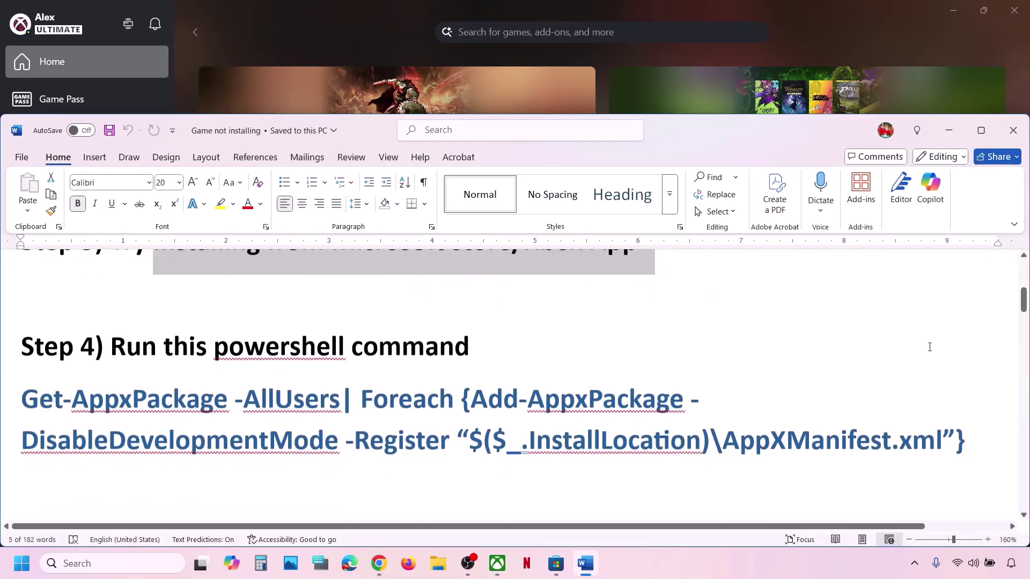
{"action": "left_click_drag", "start_coordinate": [968, 442], "coordinate": [21, 399]}
{"action": "key", "text": "super+c"}
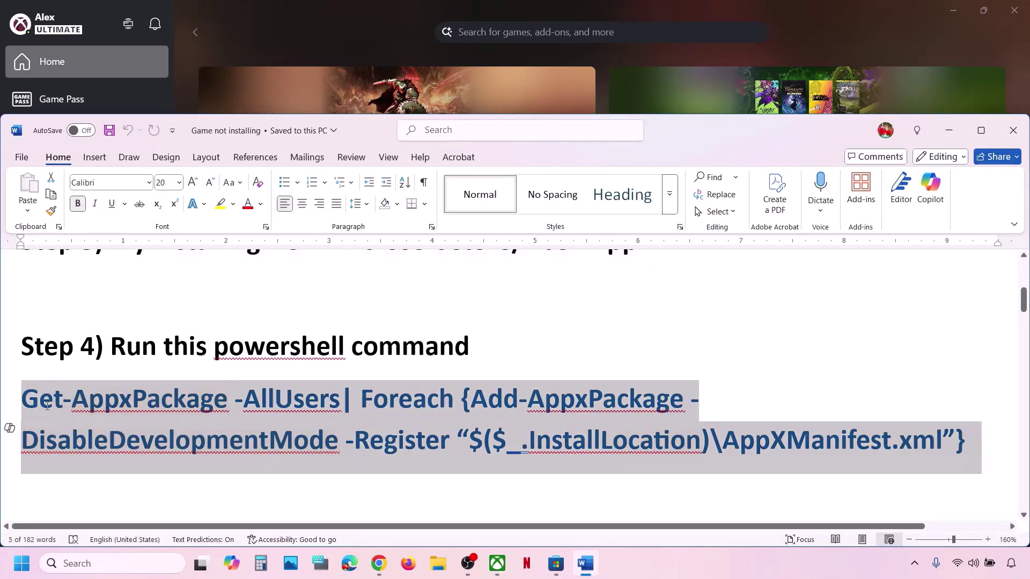
{"action": "right_click", "coordinate": [37, 408]}
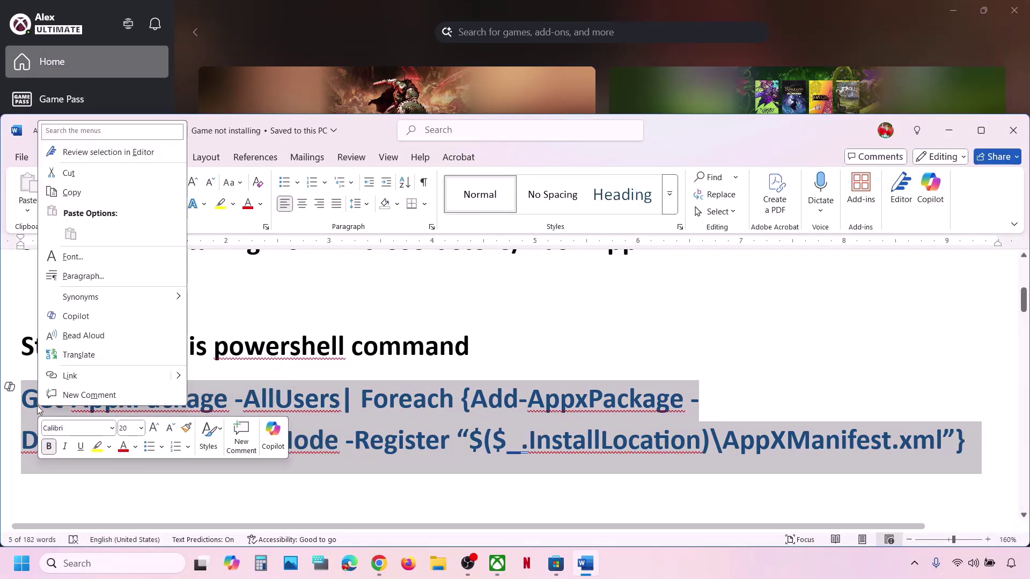
{"action": "left_click", "coordinate": [72, 192]}
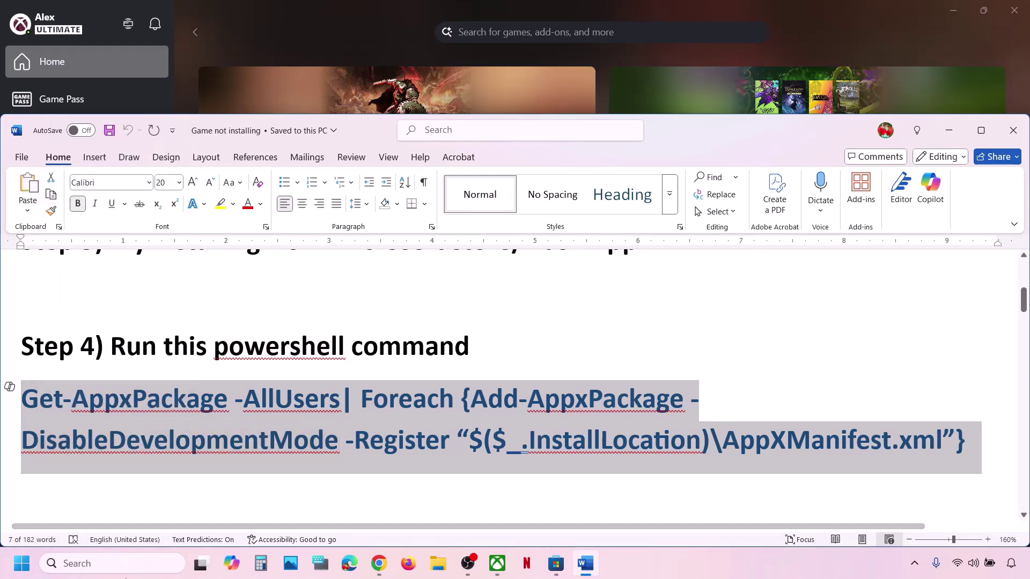
Launch Windows PowerShell as administrator and run the copied Get-AppxPackage command in it.
{"action": "left_click", "coordinate": [116, 567]}
{"action": "type", "text": "owershell"}
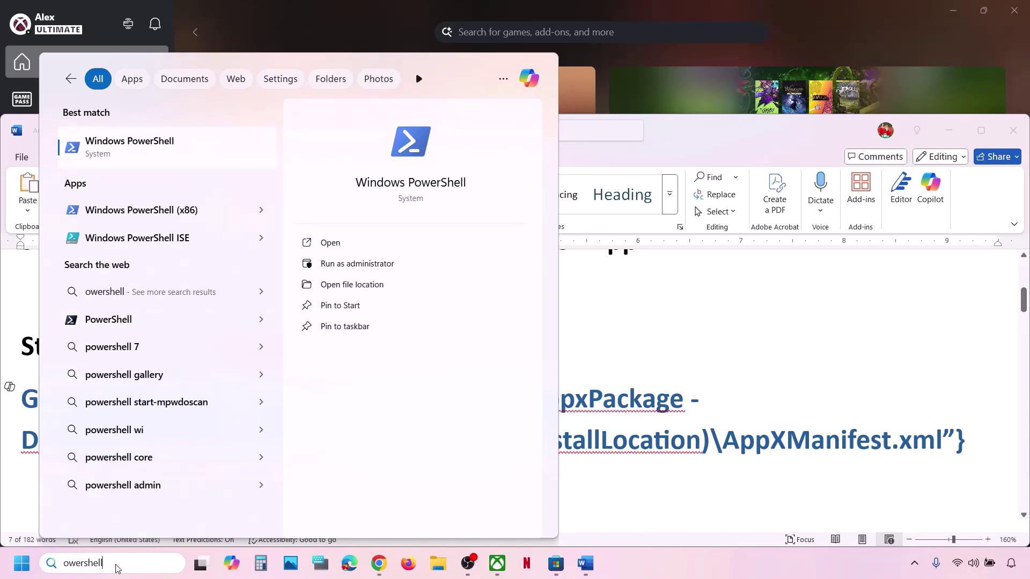
{"action": "type", "text": "p"}
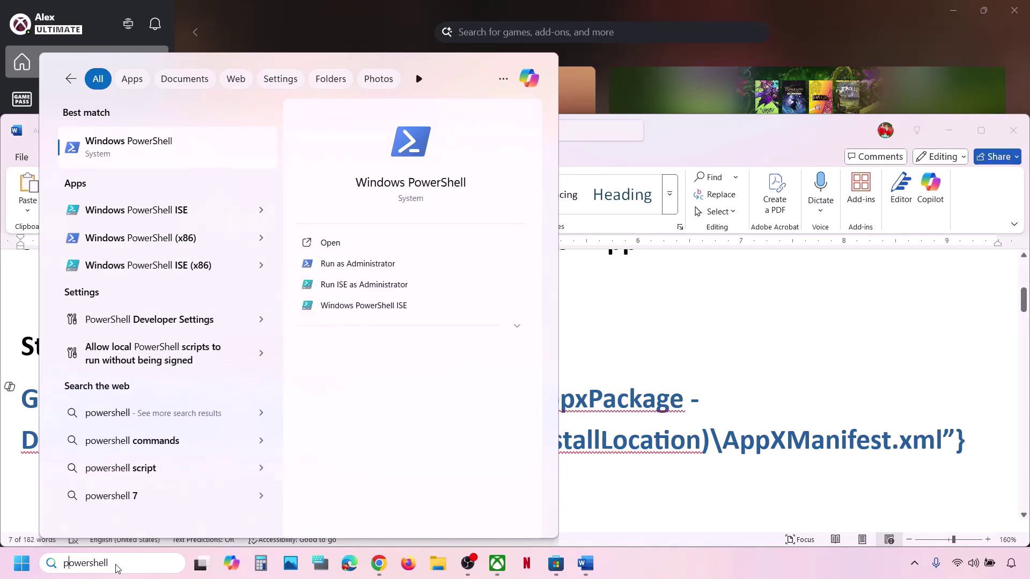
{"action": "right_click", "coordinate": [206, 152]}
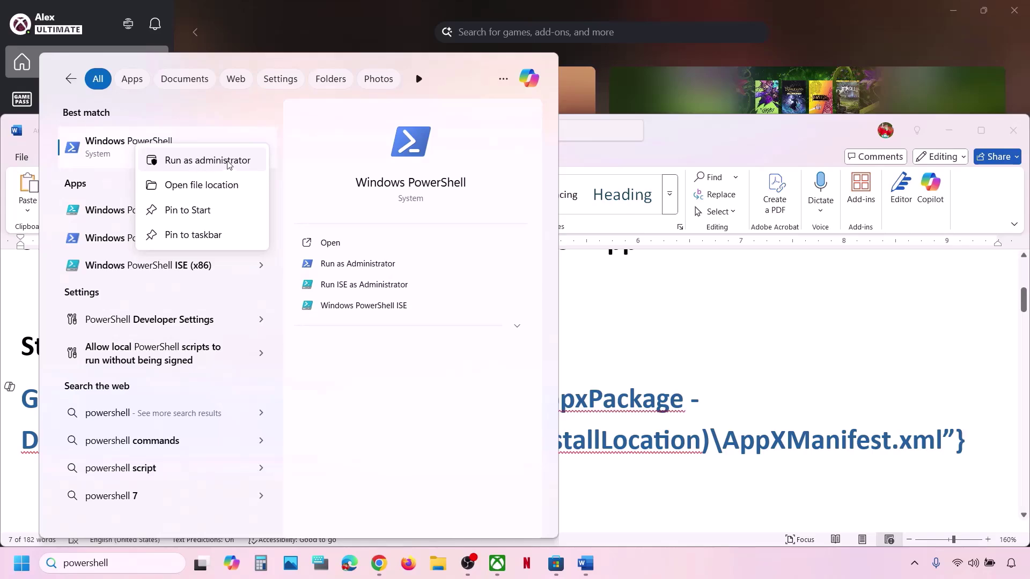
{"action": "left_click", "coordinate": [215, 162]}
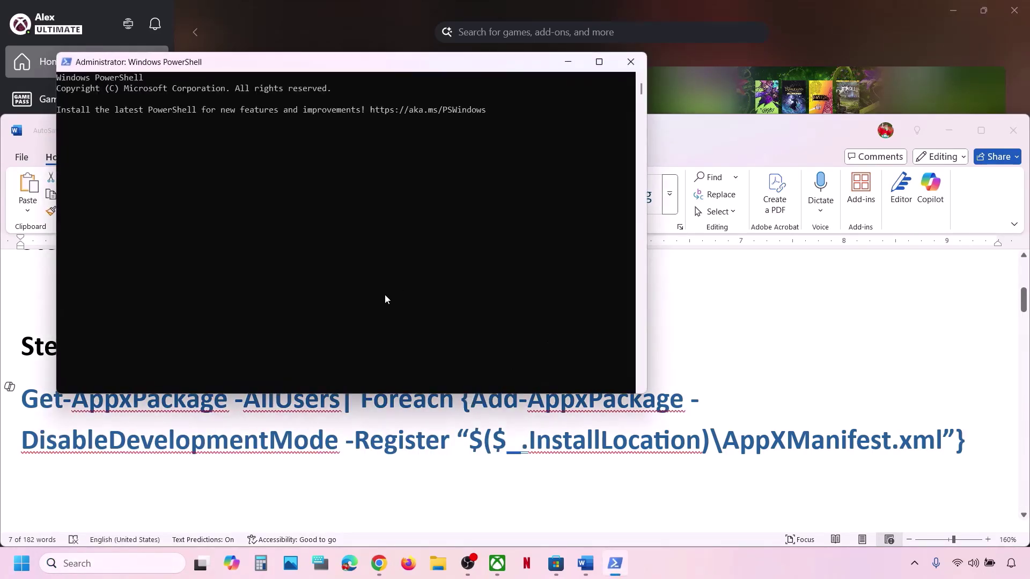
{"action": "right_click", "coordinate": [385, 296]}
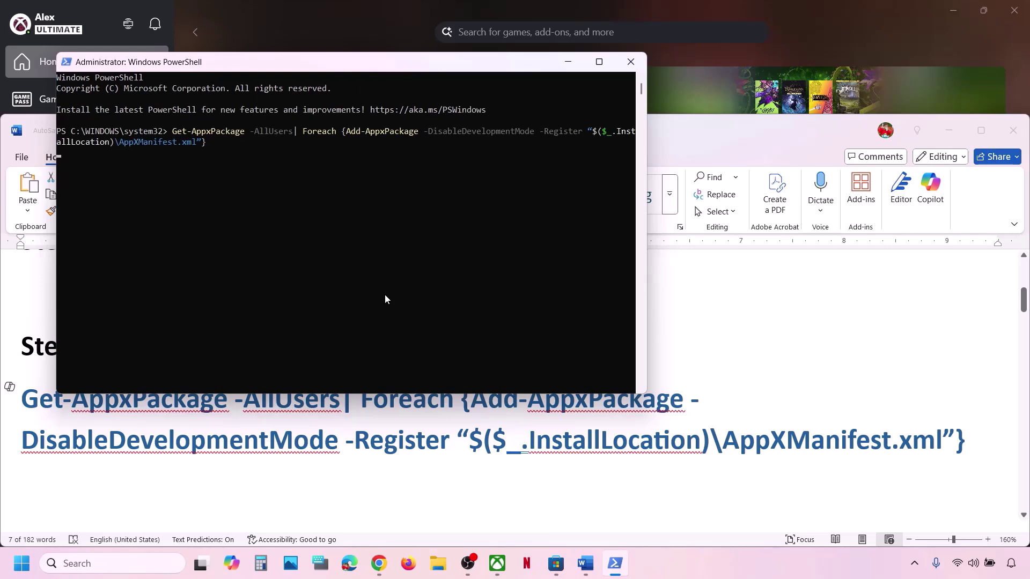
{"action": "key", "text": "Return"}
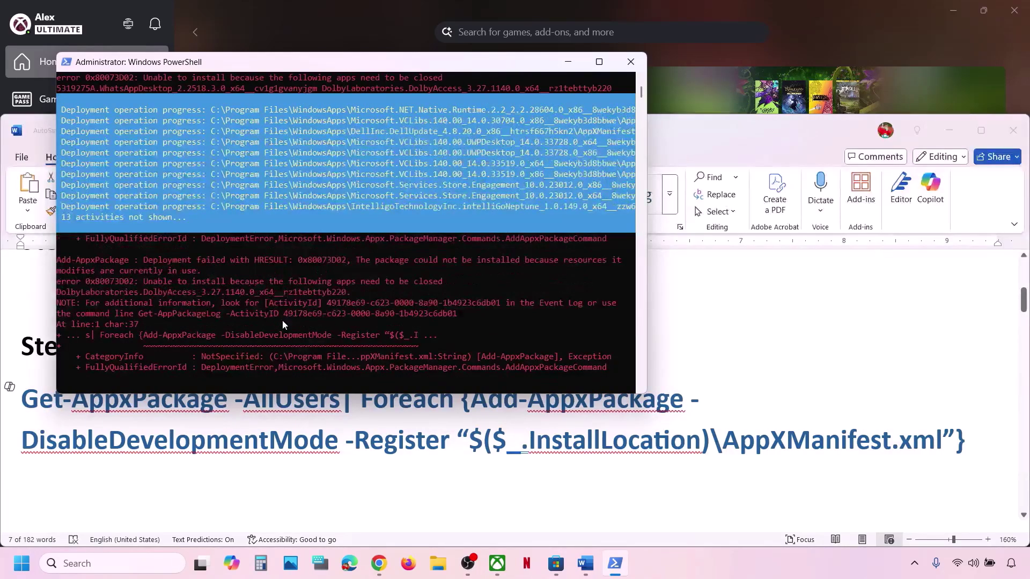
Return to the Word document and set the font size of the Microsoft Store cache path under Step 5 to 10.
{"action": "triple_click", "coordinate": [359, 414]}
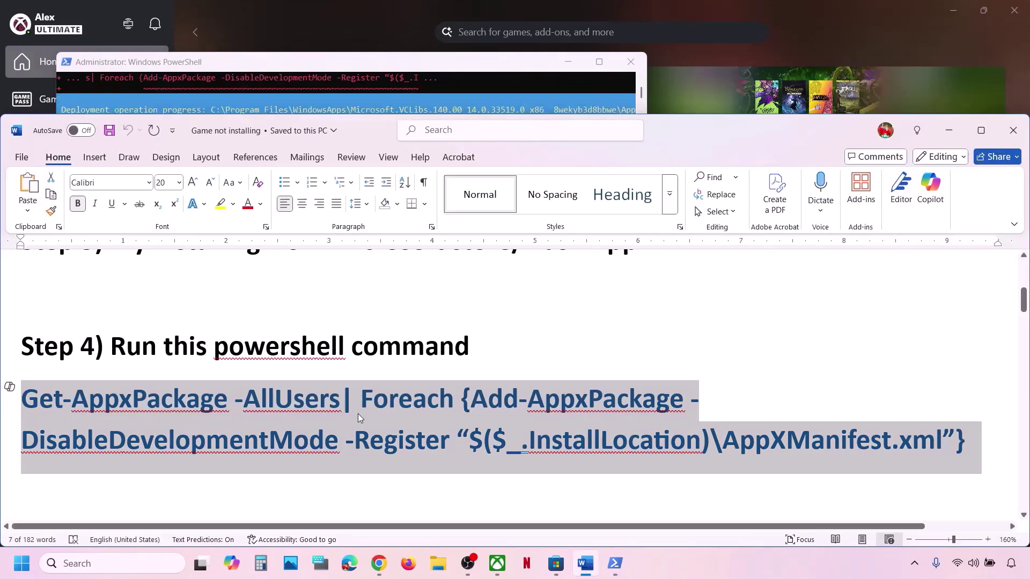
{"action": "scroll", "coordinate": [359, 414], "scroll_direction": "down", "scroll_amount": 5}
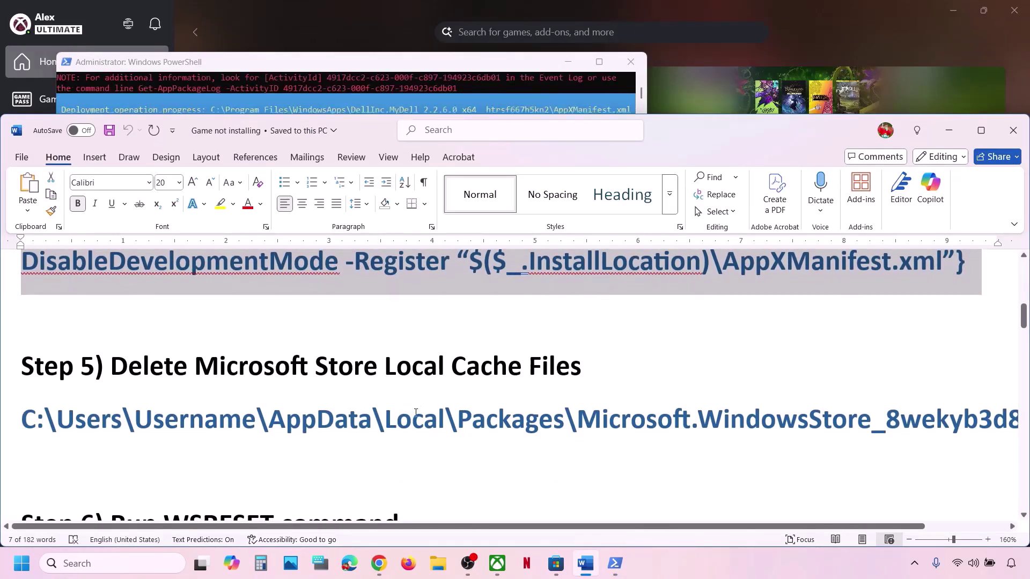
{"action": "triple_click", "coordinate": [453, 416]}
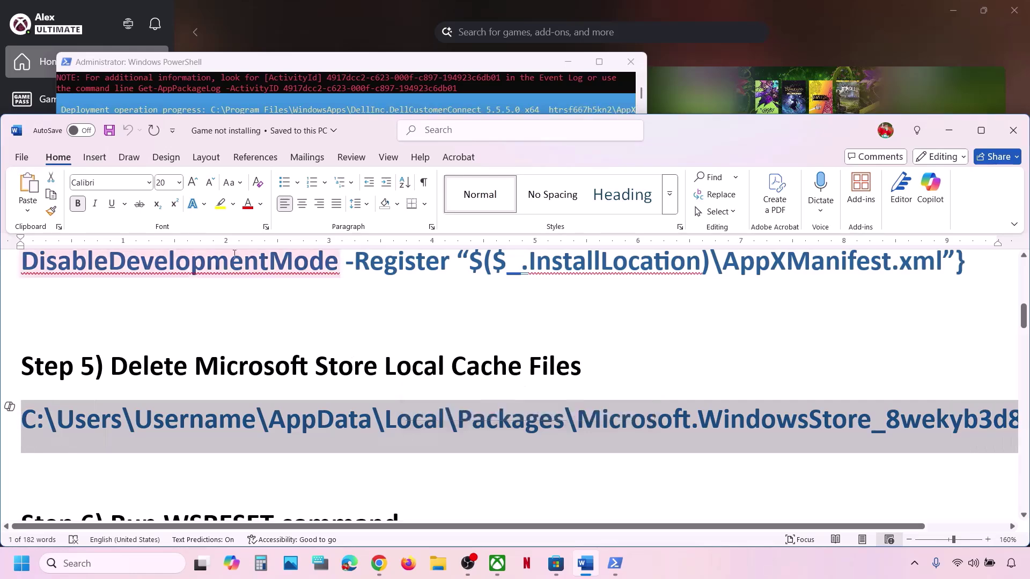
{"action": "left_click", "coordinate": [179, 182]}
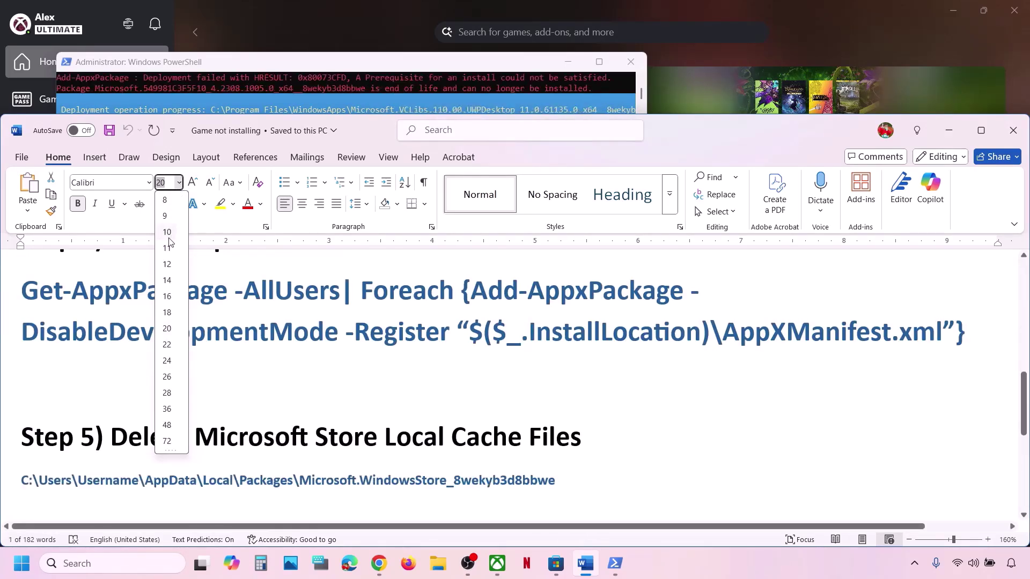
{"action": "left_click", "coordinate": [168, 235]}
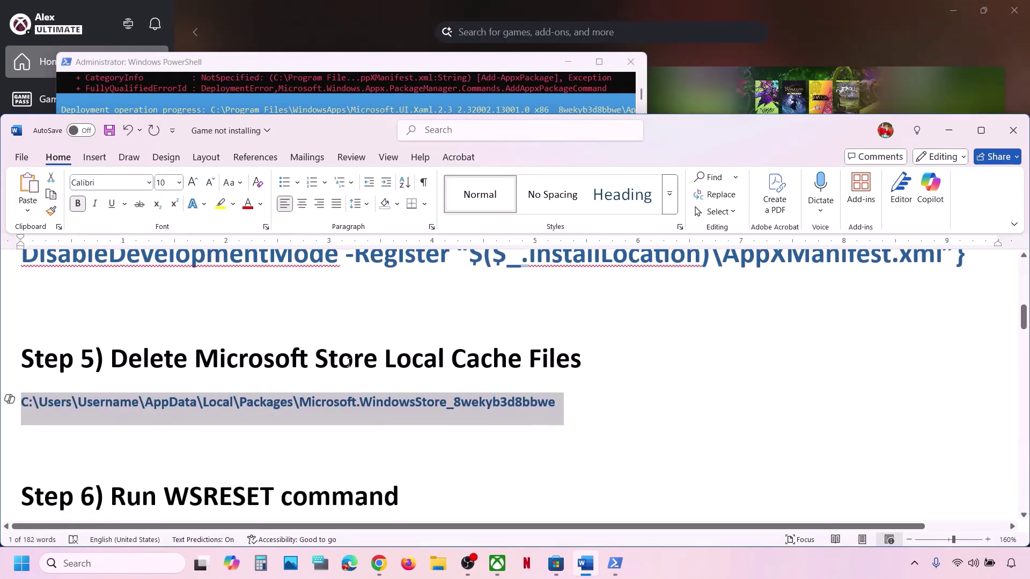
Highlight the Microsoft Store cache path under Step 5, switch to File Explorer and open the C: drive from This PC.
{"action": "left_click", "coordinate": [104, 439]}
{"action": "left_click_drag", "start_coordinate": [39, 401], "coordinate": [446, 401]}
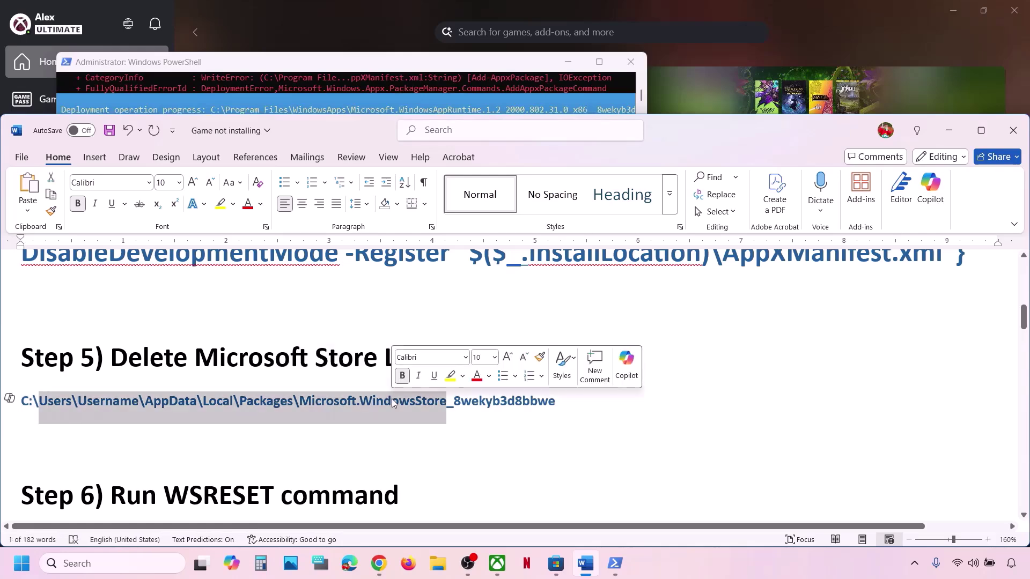
{"action": "left_click", "coordinate": [438, 563]}
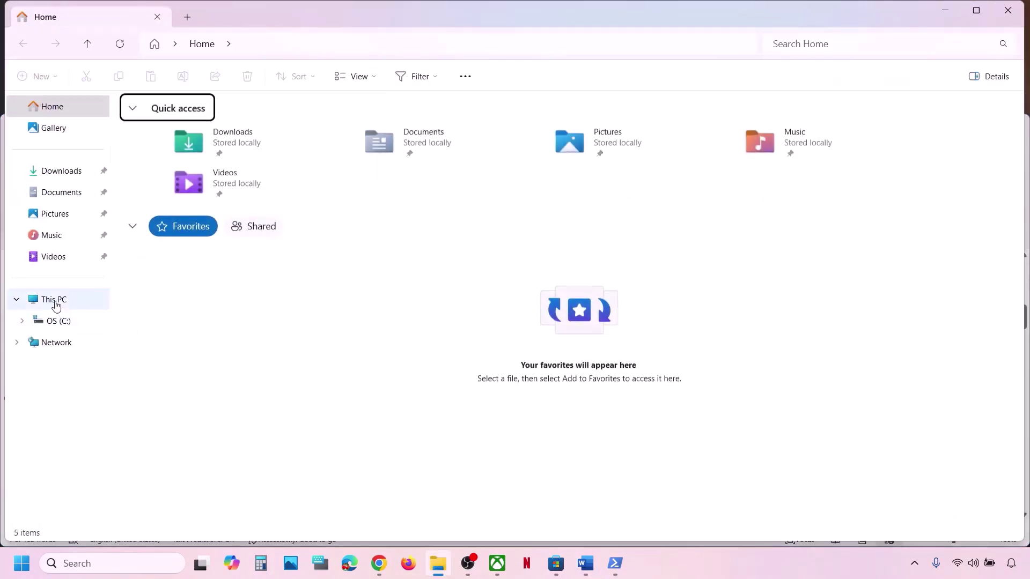
{"action": "left_click", "coordinate": [56, 300]}
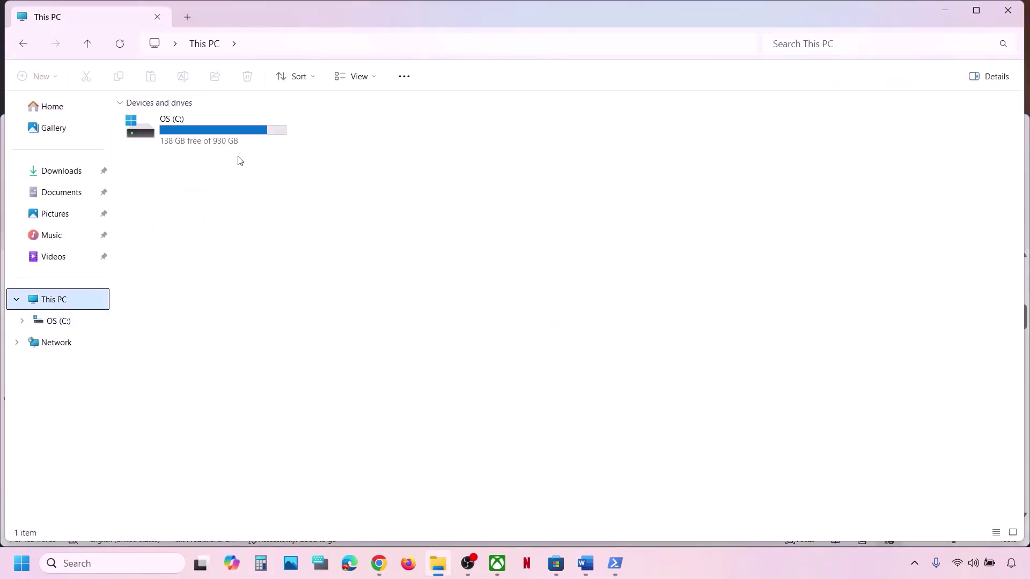
{"action": "left_click", "coordinate": [213, 131]}
{"action": "double_click", "coordinate": [213, 132]}
{"action": "scroll", "coordinate": [313, 420], "scroll_direction": "down", "scroll_amount": 4}
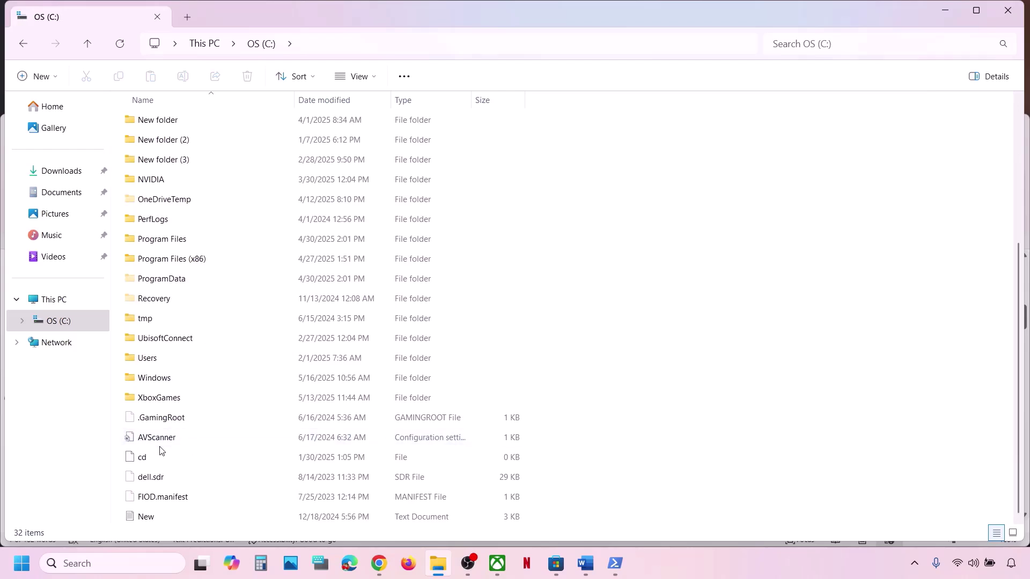
Open the current user's profile folder inside Users and bring up the view options for showing hidden items.
{"action": "left_click", "coordinate": [144, 364]}
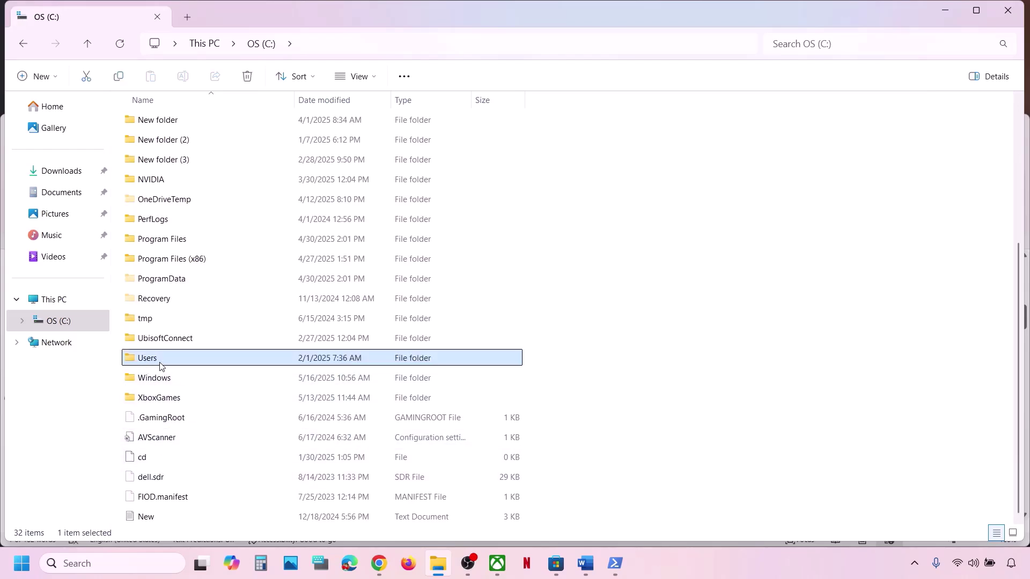
{"action": "double_click", "coordinate": [160, 366]}
{"action": "left_click", "coordinate": [162, 124]}
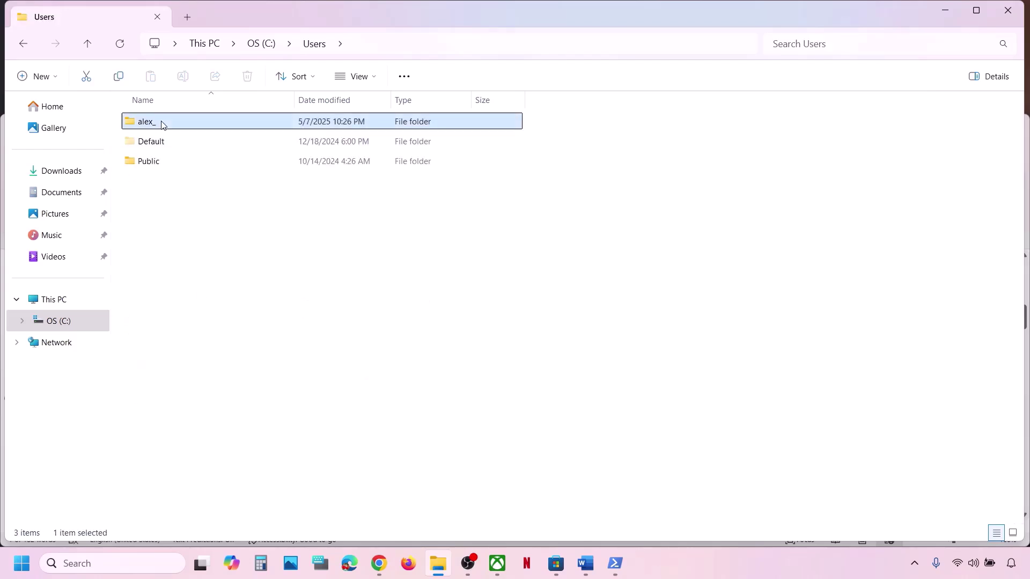
{"action": "double_click", "coordinate": [196, 123]}
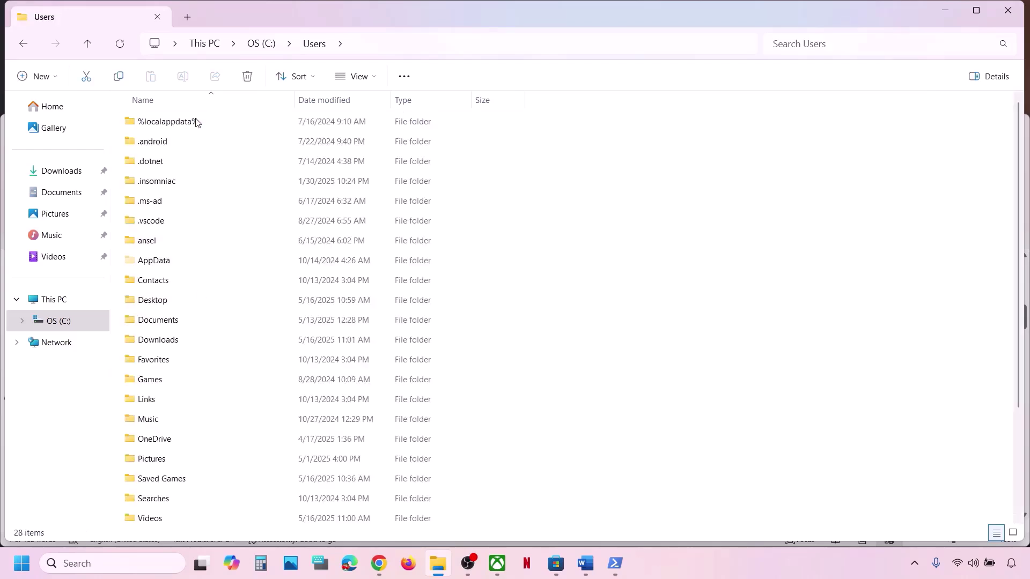
{"action": "left_click", "coordinate": [168, 266]}
{"action": "left_click", "coordinate": [374, 81]}
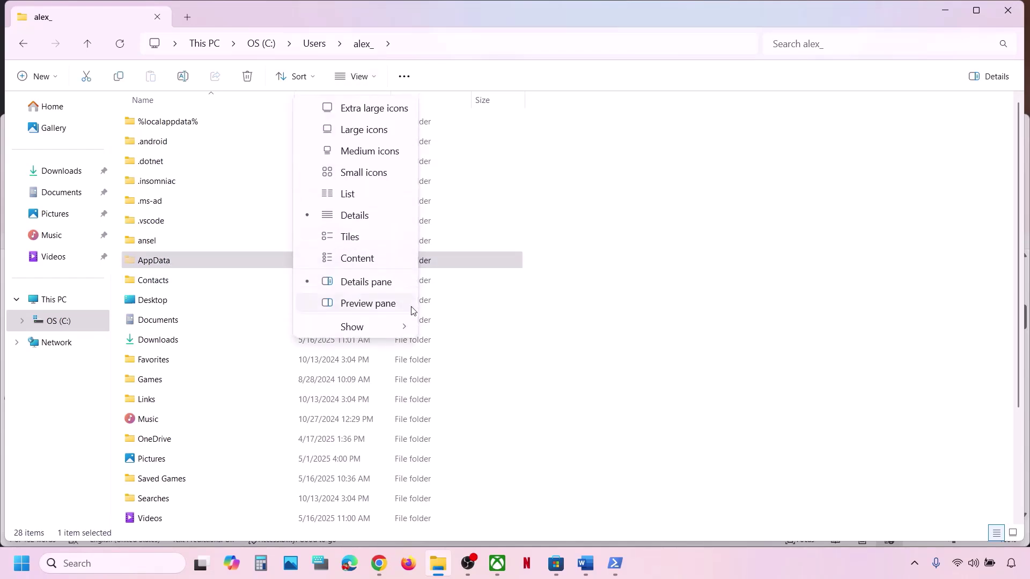
{"action": "left_click", "coordinate": [401, 328]}
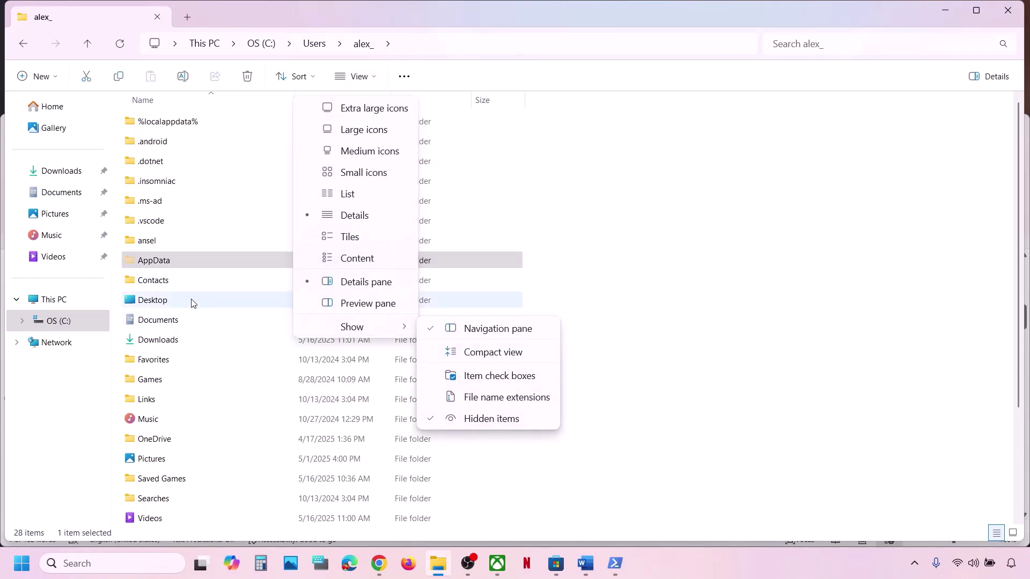
From the profile folder, open AppData, Local and Packages in turn.
{"action": "double_click", "coordinate": [181, 266]}
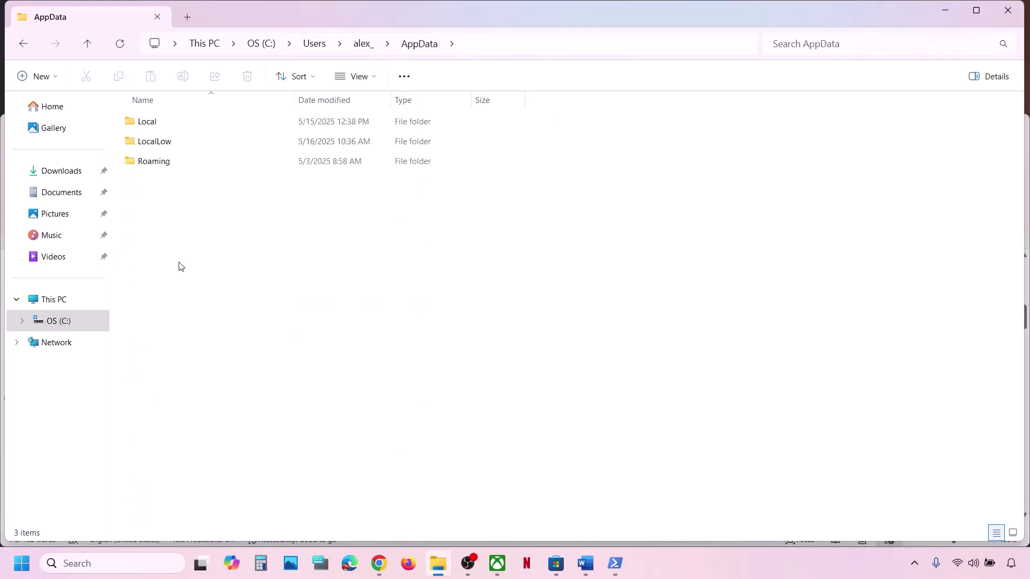
{"action": "double_click", "coordinate": [149, 127]}
{"action": "left_click", "coordinate": [191, 305]}
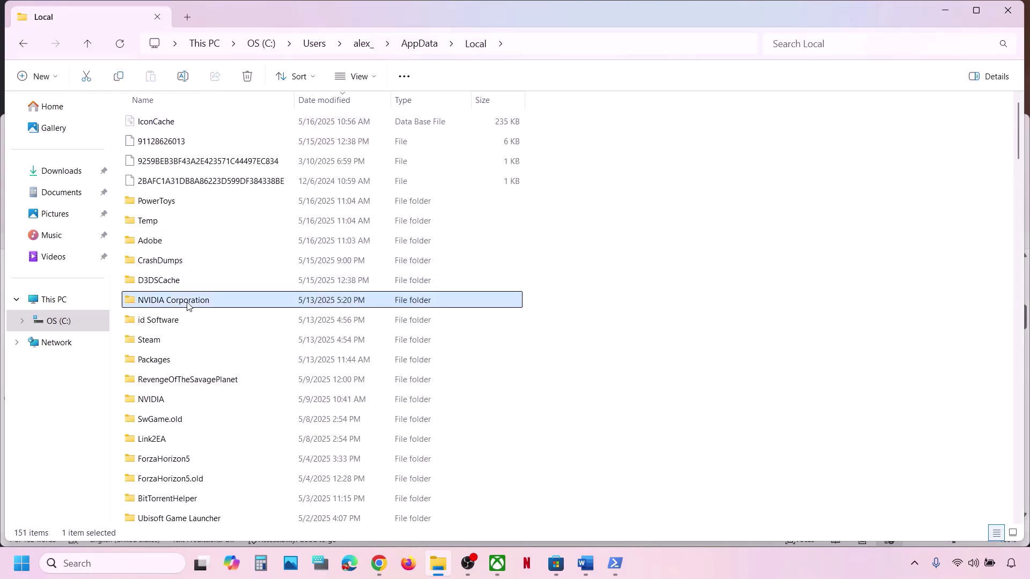
{"action": "key", "text": "Down"}
{"action": "key", "text": "Down"}
{"action": "key", "text": "Down"}
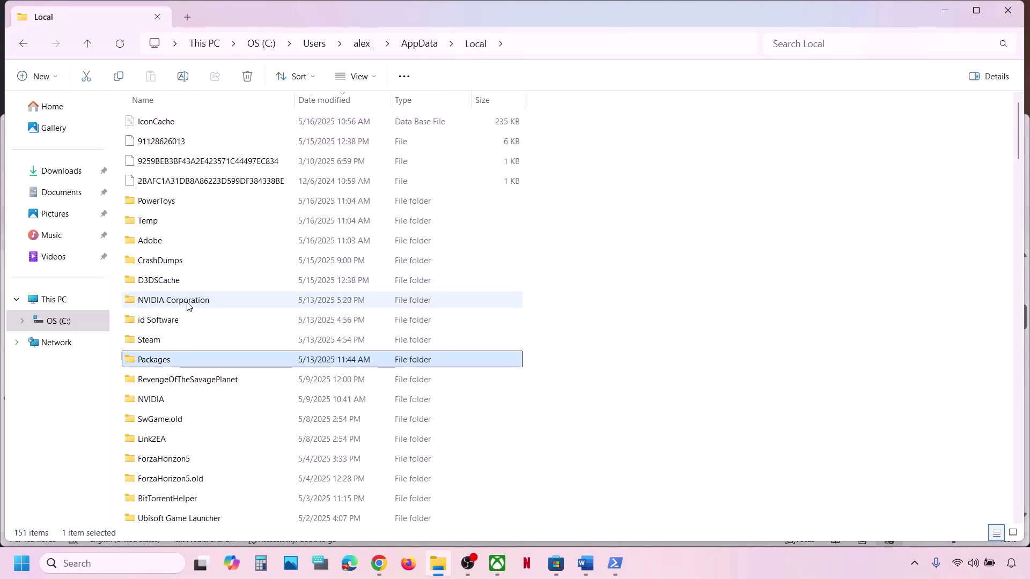
{"action": "double_click", "coordinate": [181, 367]}
Switch to the Word document, highlight the folder name Microsoft.WindowsStore_8wekyb3d8bbwe under Step 5 and minimize the document.
{"action": "mouse_move", "coordinate": [585, 566]}
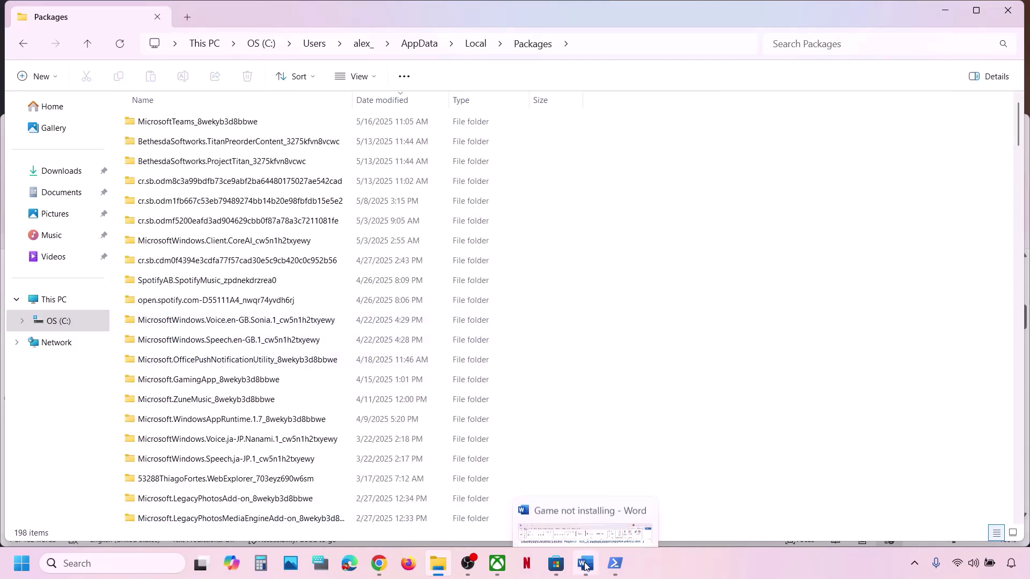
{"action": "left_click", "coordinate": [600, 539]}
{"action": "left_click", "coordinate": [379, 415]}
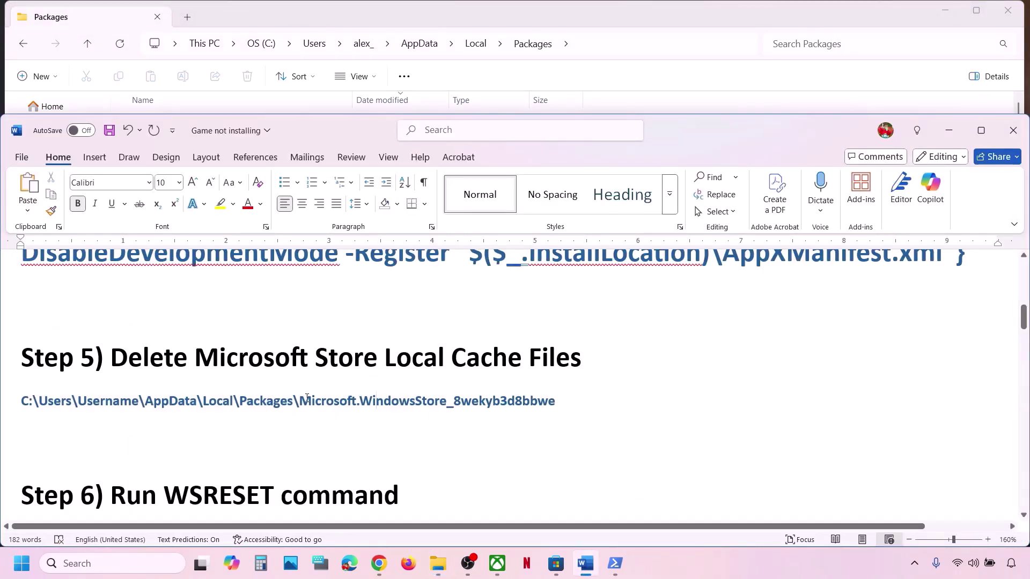
{"action": "left_click_drag", "start_coordinate": [321, 401], "coordinate": [555, 403]}
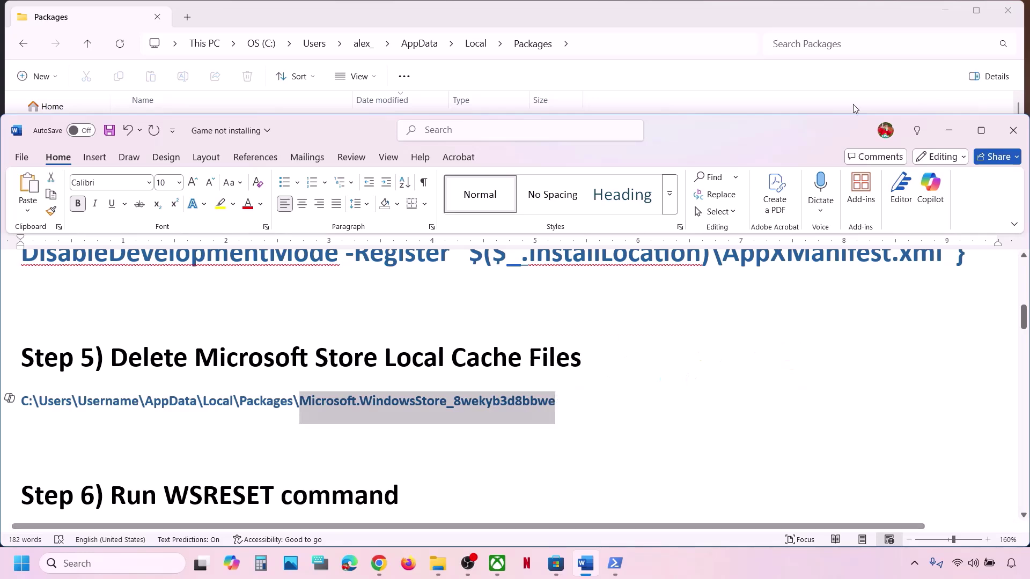
{"action": "left_click", "coordinate": [948, 130]}
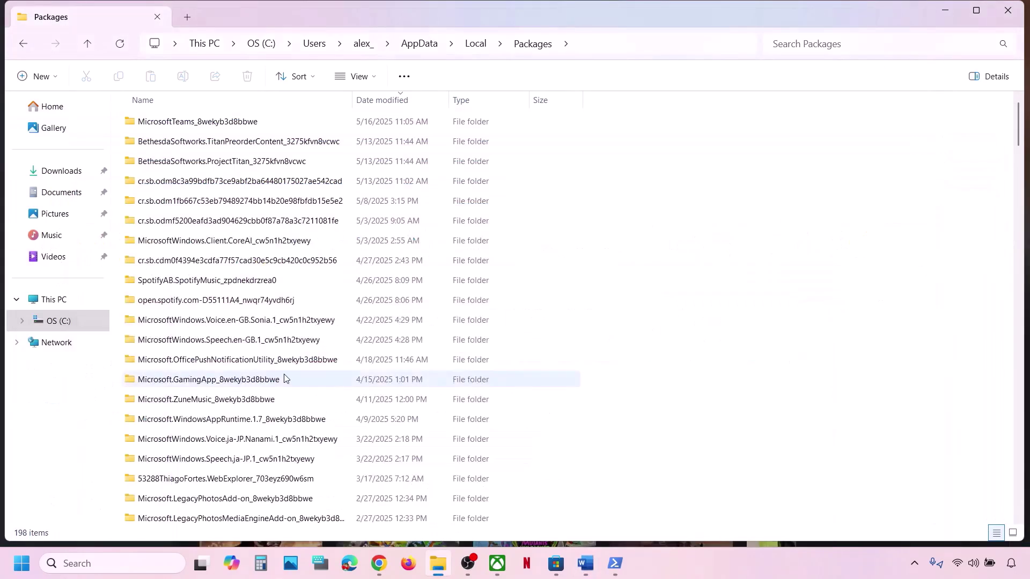
Locate the Microsoft.WindowsStore_8wekyb3d8bbwe folder in Packages, sorting the list by name, and open it.
{"action": "scroll", "coordinate": [284, 378], "scroll_direction": "down", "scroll_amount": 3}
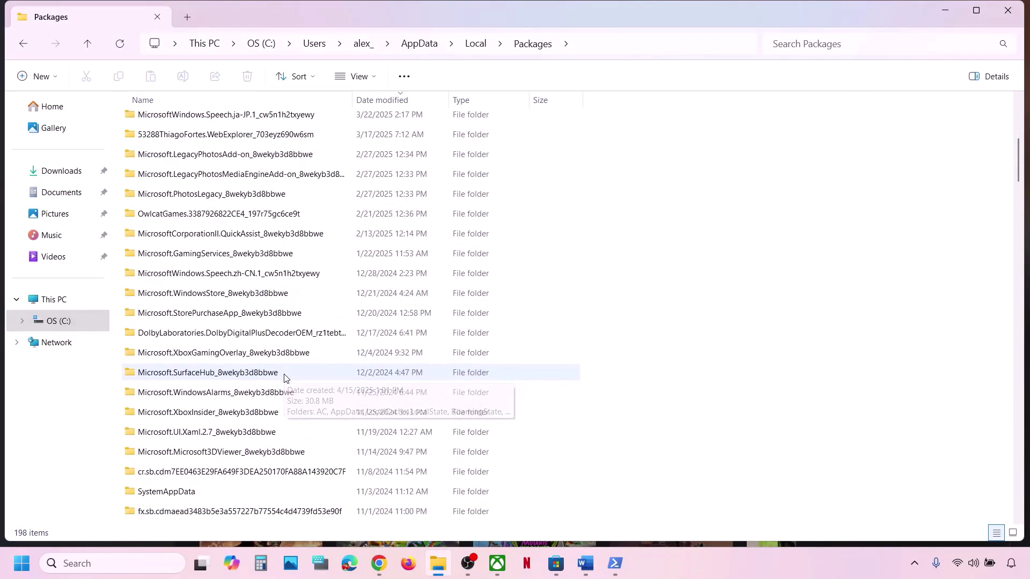
{"action": "scroll", "coordinate": [284, 378], "scroll_direction": "down", "scroll_amount": 8}
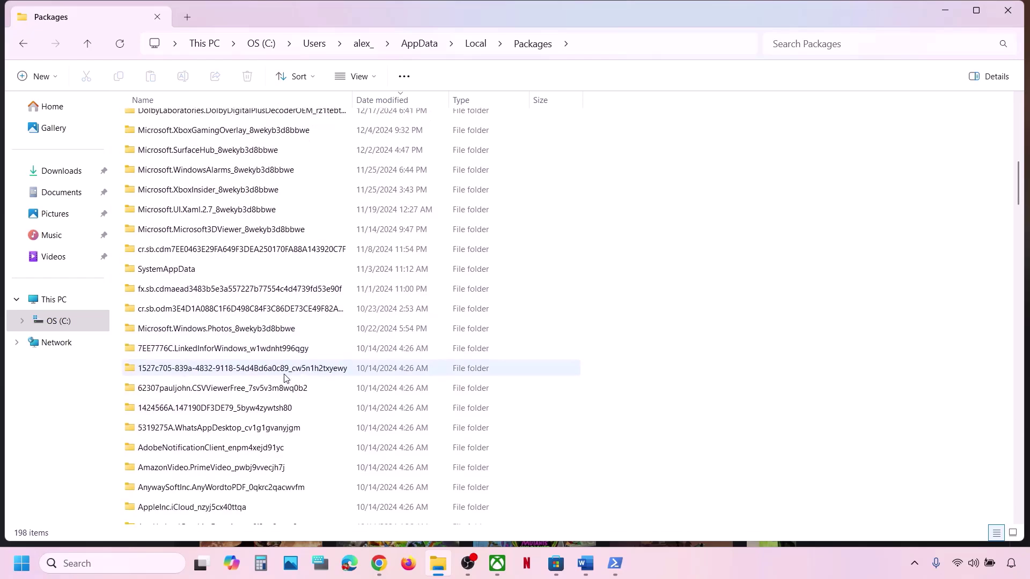
{"action": "scroll", "coordinate": [284, 378], "scroll_direction": "down", "scroll_amount": 9}
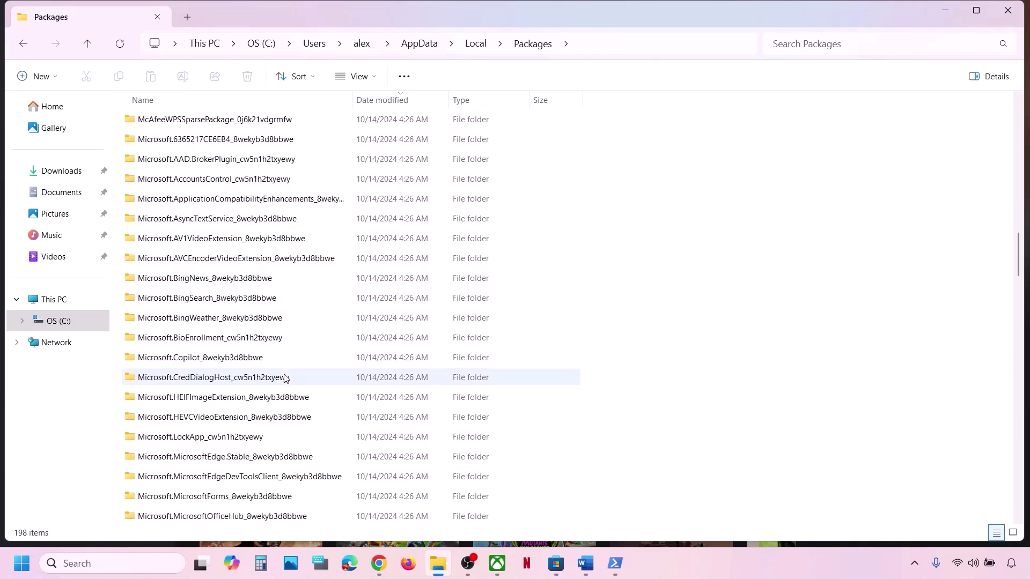
{"action": "scroll", "coordinate": [284, 378], "scroll_direction": "down", "scroll_amount": 5}
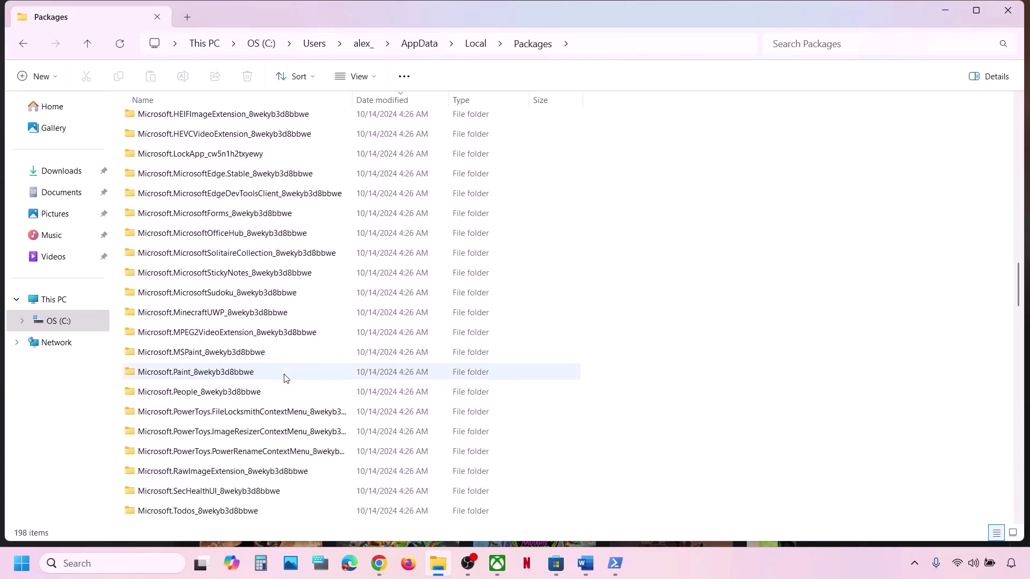
{"action": "scroll", "coordinate": [284, 378], "scroll_direction": "down", "scroll_amount": 5}
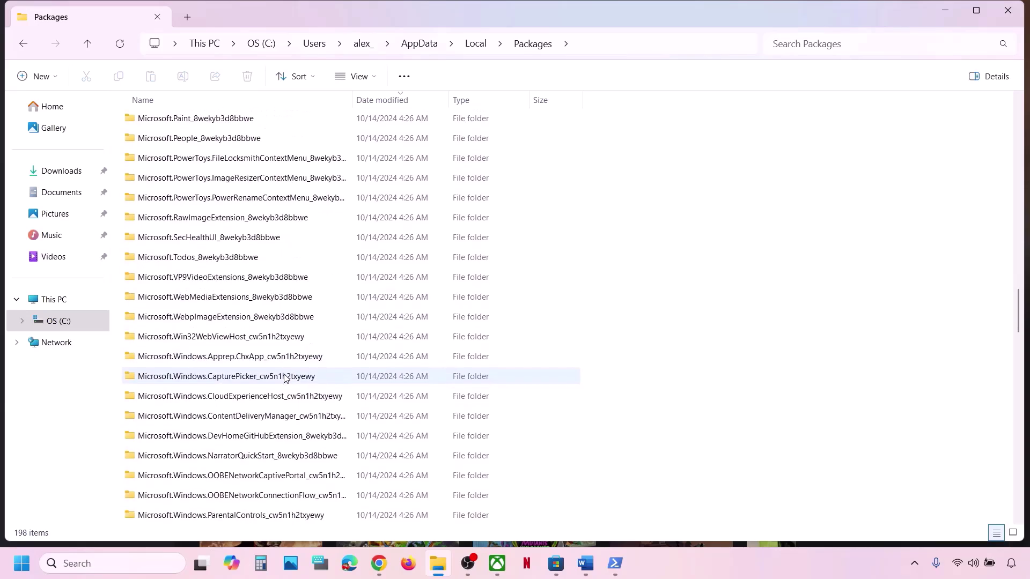
{"action": "scroll", "coordinate": [284, 378], "scroll_direction": "down", "scroll_amount": 5}
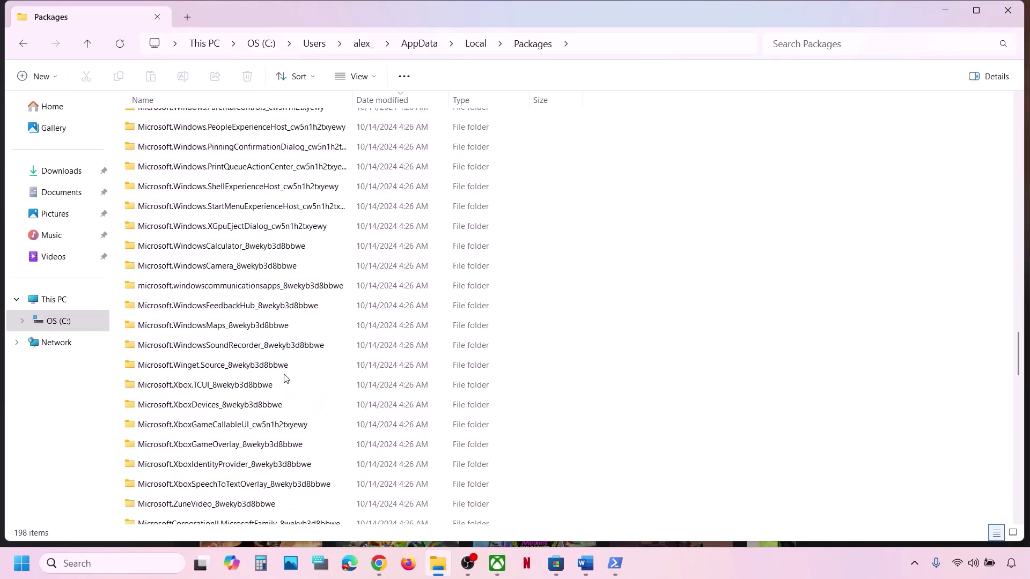
{"action": "scroll", "coordinate": [285, 378], "scroll_direction": "up", "scroll_amount": 1}
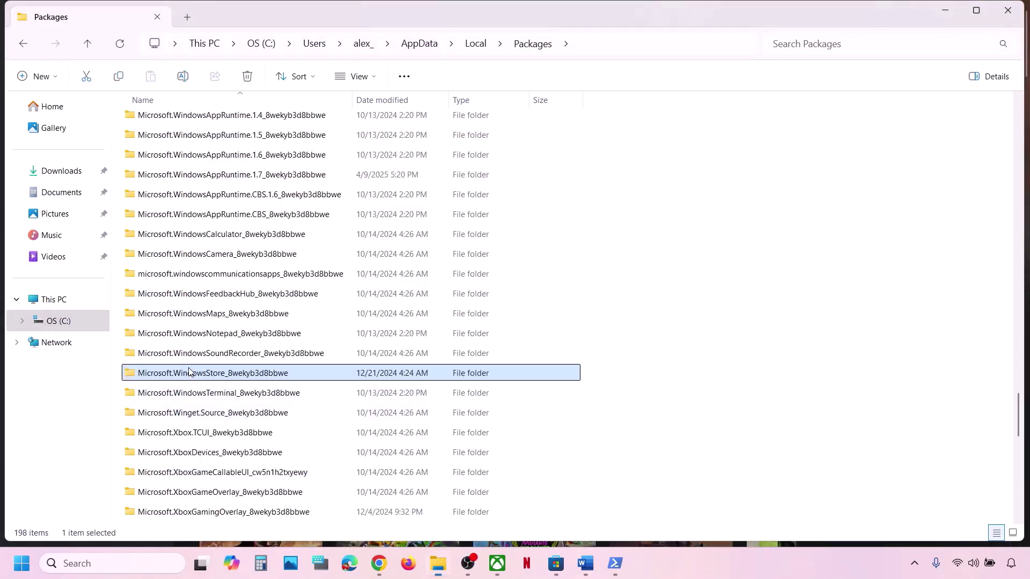
{"action": "left_click", "coordinate": [164, 378]}
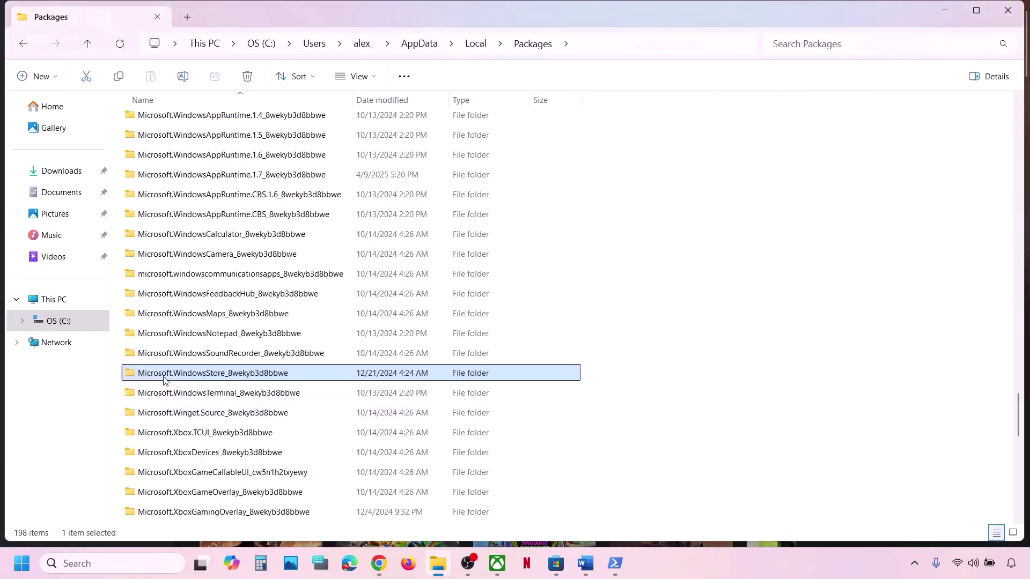
{"action": "double_click", "coordinate": [273, 374]}
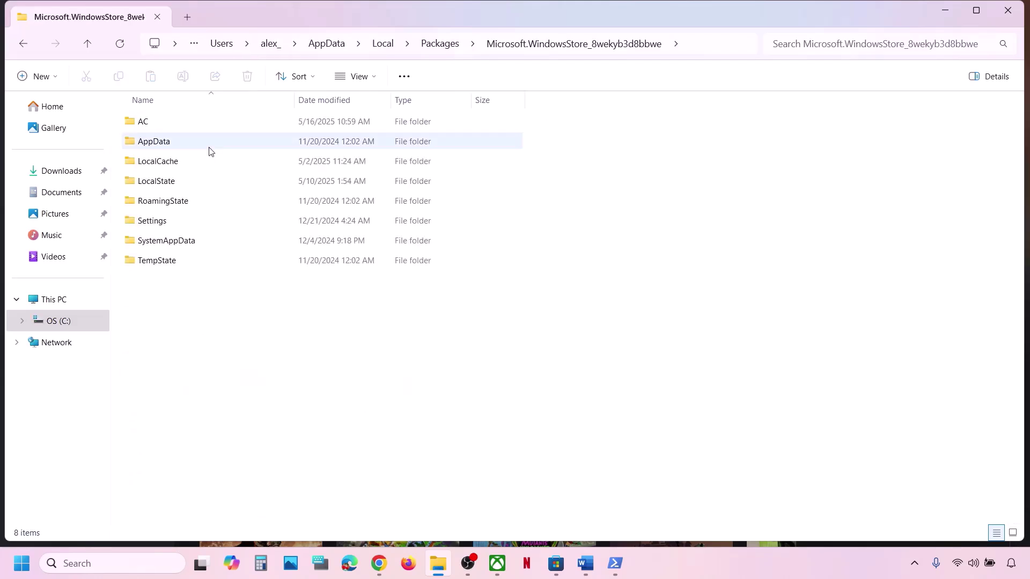
Delete the LocalCache folder inside Microsoft.WindowsStore_8wekyb3d8bbwe.
{"action": "left_click", "coordinate": [173, 166]}
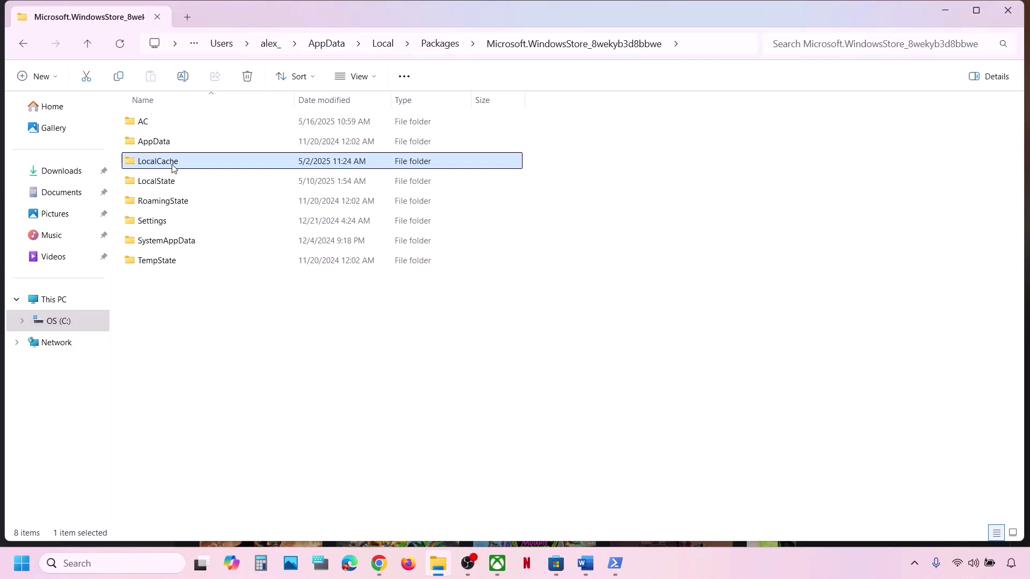
{"action": "right_click", "coordinate": [174, 159]}
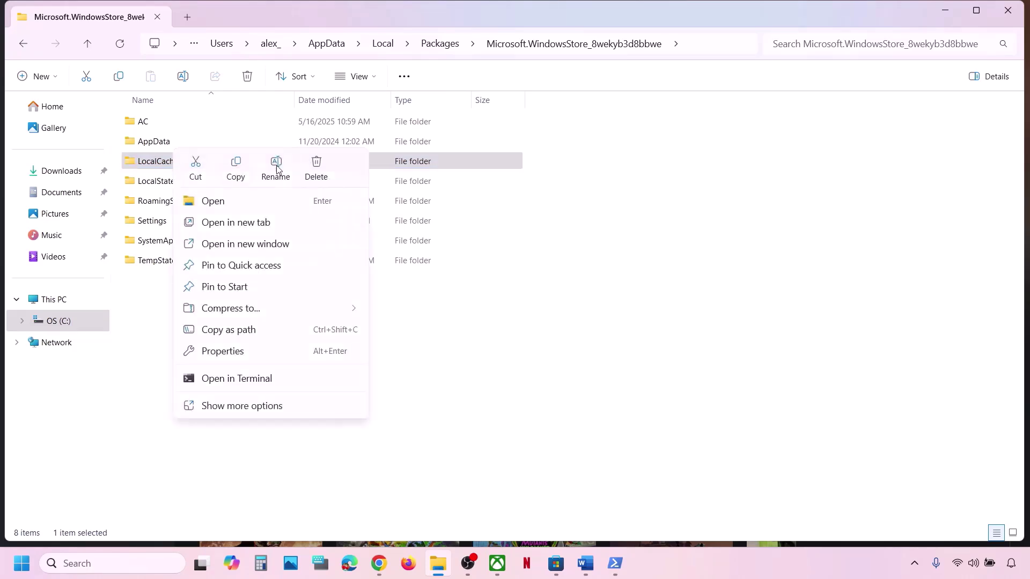
{"action": "left_click", "coordinate": [316, 168]}
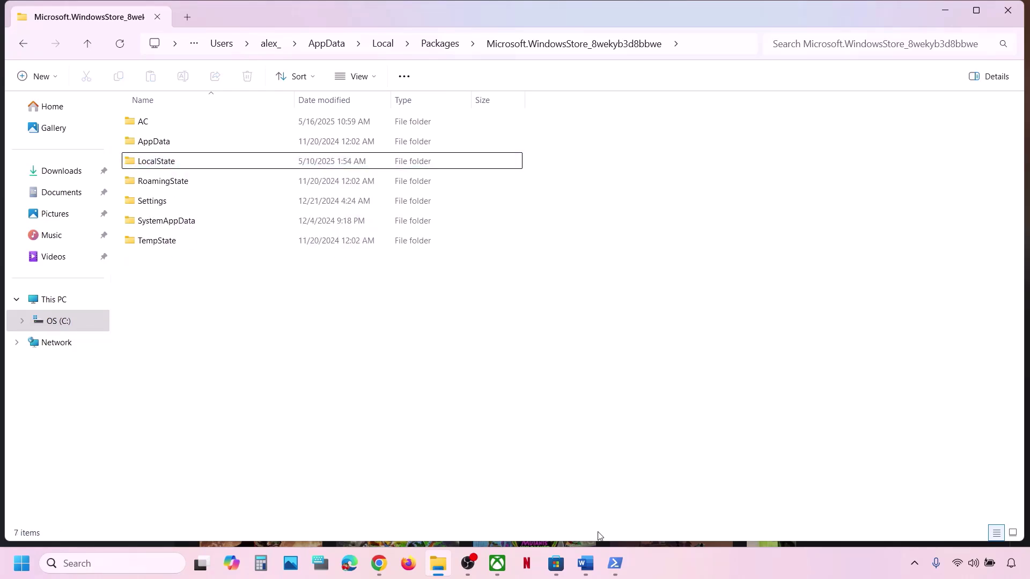
Copy WSRESET from the Step 6 heading in the Word document and run it through Windows search.
{"action": "left_click", "coordinate": [586, 564]}
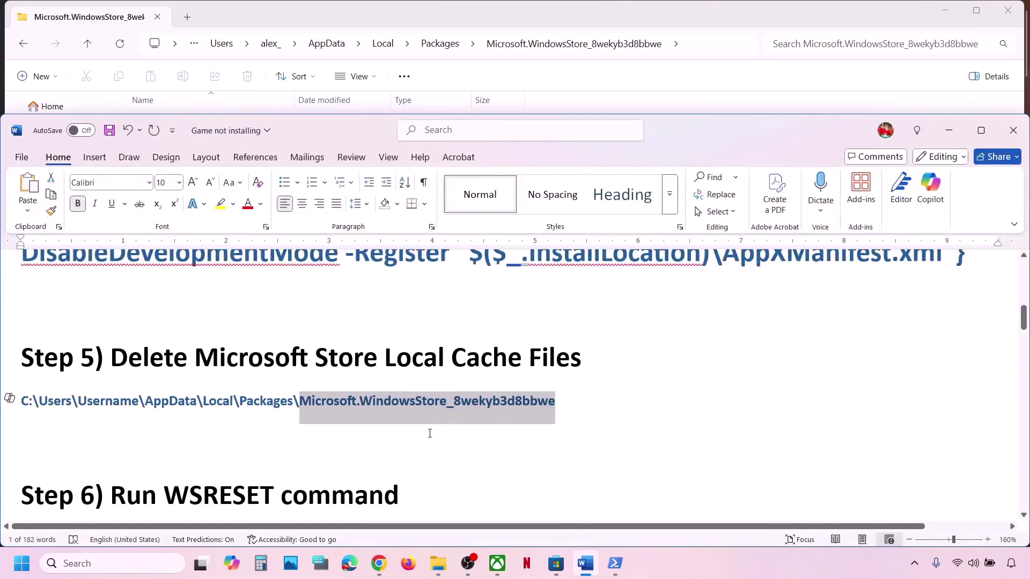
{"action": "scroll", "coordinate": [429, 434], "scroll_direction": "down", "scroll_amount": 2}
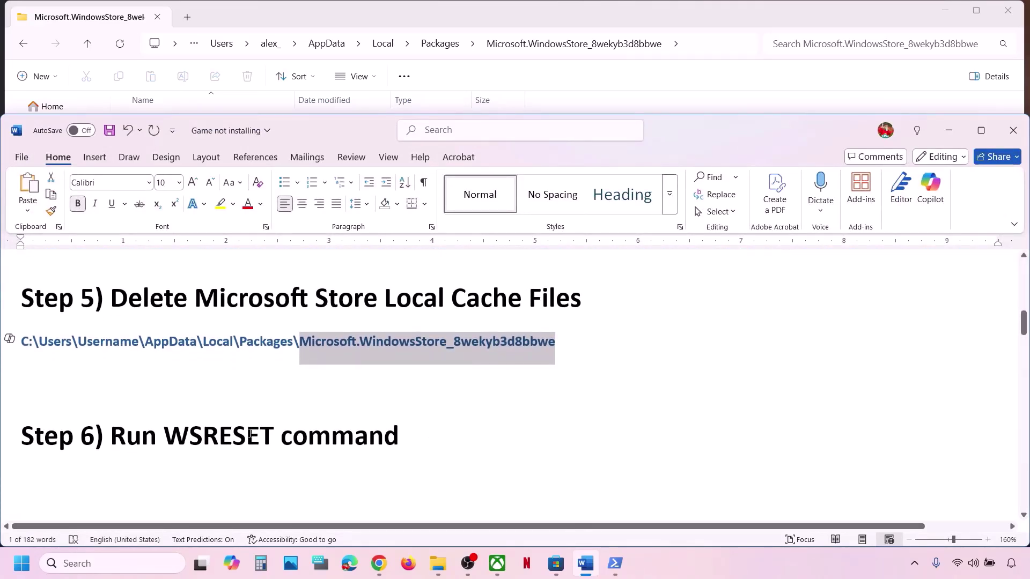
{"action": "double_click", "coordinate": [249, 435]}
{"action": "key", "text": "ctrl+c"}
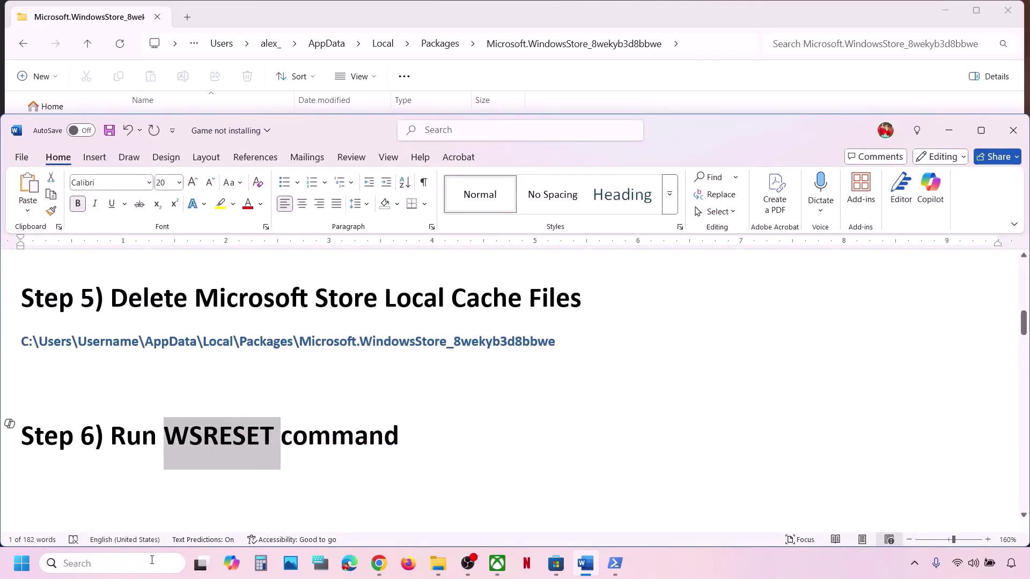
{"action": "left_click", "coordinate": [153, 563]}
{"action": "key", "text": "ctrl+v"}
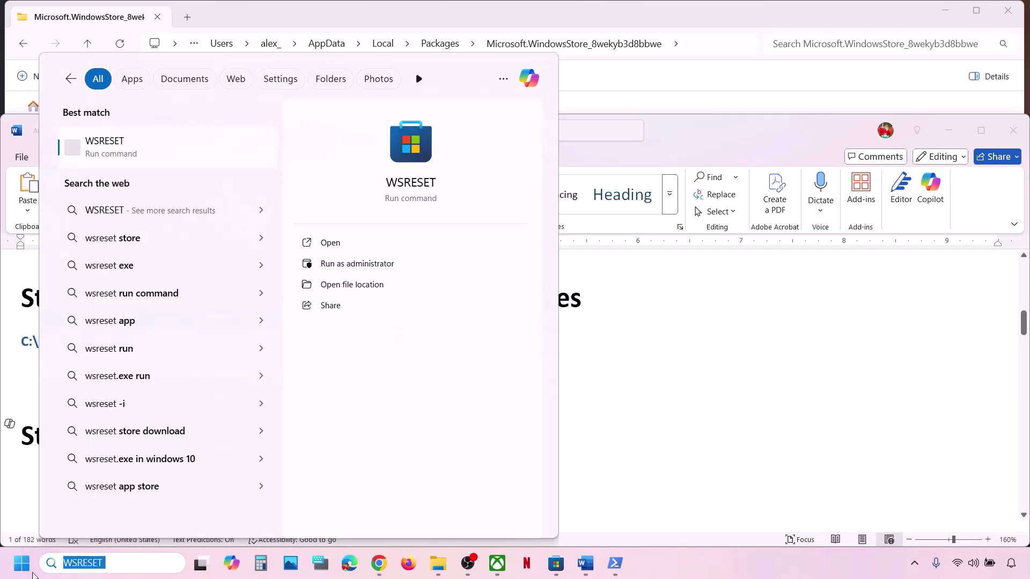
{"action": "left_click", "coordinate": [109, 150]}
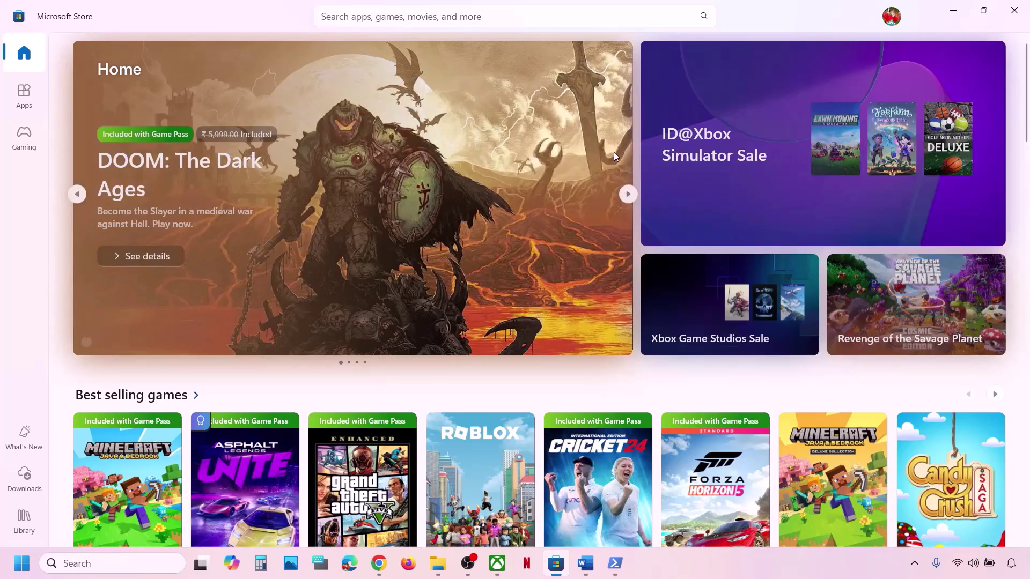
Minimize the Microsoft Store window and highlight the Step 7 heading about repairing or resetting the Xbox app and Store in the document.
{"action": "left_click", "coordinate": [960, 14]}
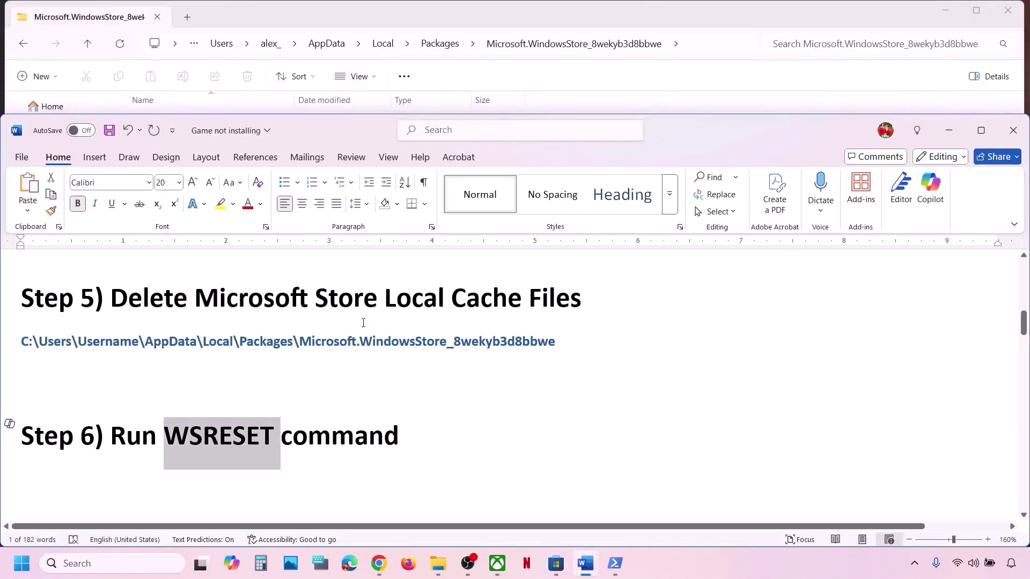
{"action": "scroll", "coordinate": [363, 322], "scroll_direction": "down", "scroll_amount": 3}
{"action": "left_click_drag", "start_coordinate": [146, 401], "coordinate": [397, 379]}
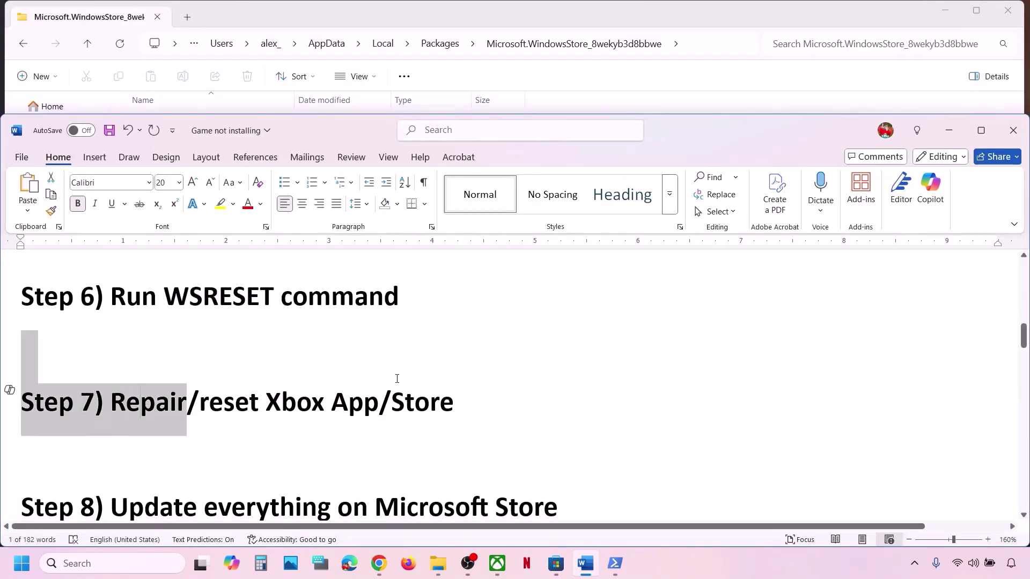
Highlight the Step 7 repair/reset text in the document and bring up the Xbox app's settings through Windows search.
{"action": "left_click_drag", "start_coordinate": [469, 378], "coordinate": [472, 394]}
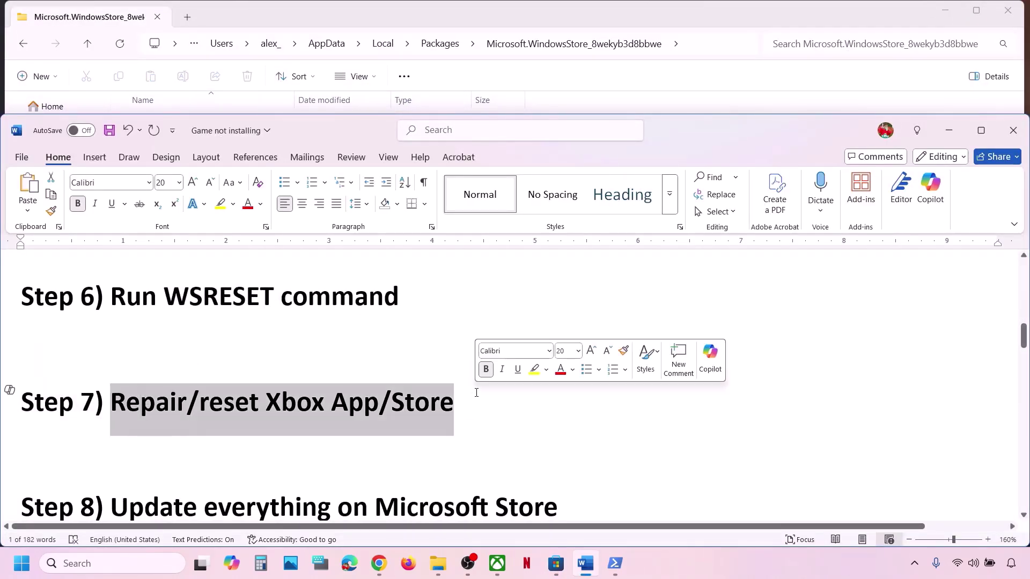
{"action": "left_click", "coordinate": [145, 566]}
{"action": "type", "text": "xbox"}
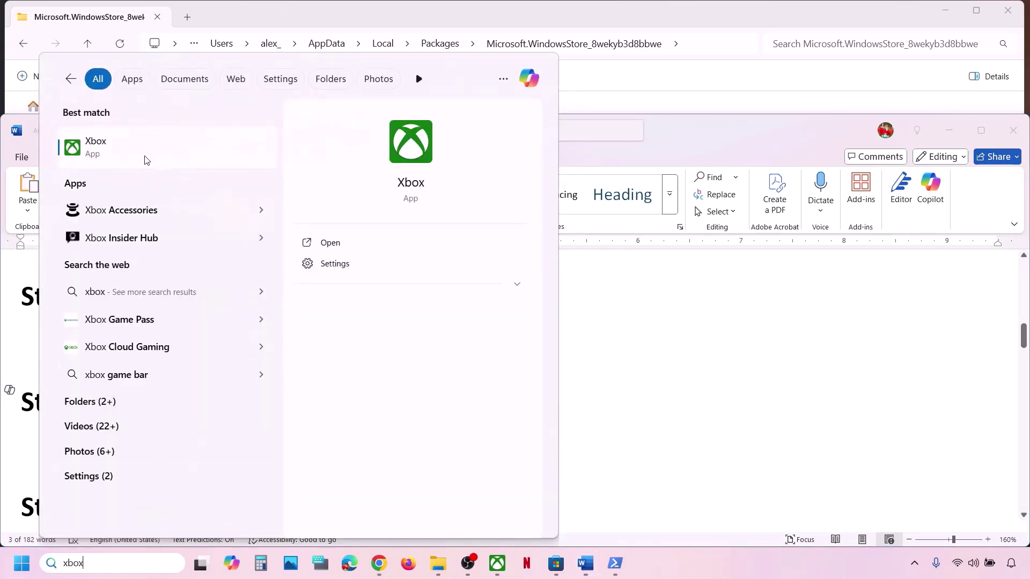
{"action": "right_click", "coordinate": [128, 152]}
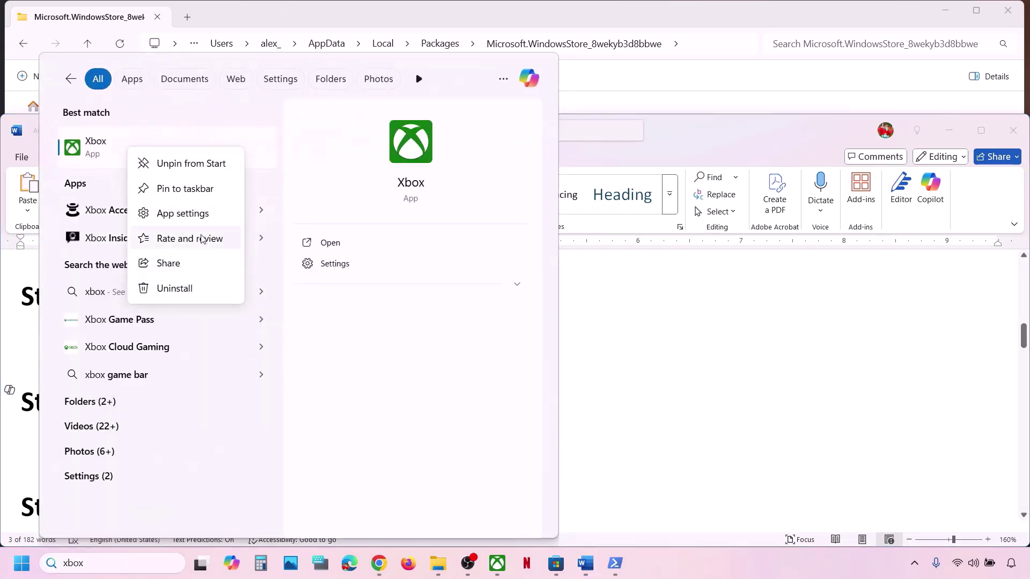
{"action": "left_click", "coordinate": [191, 214]}
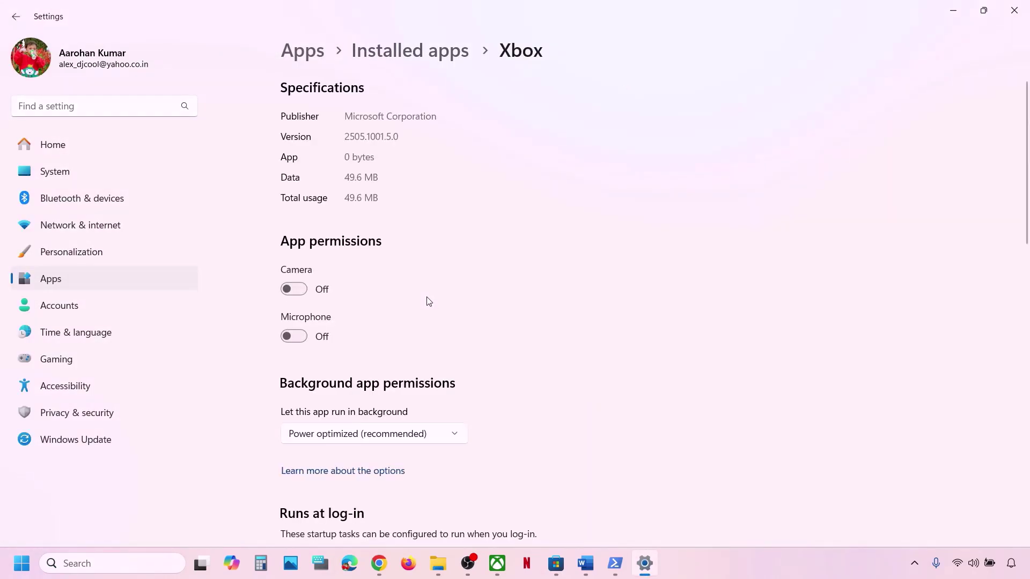
Repair the Xbox app and reset it, confirming the deletion of its app data.
{"action": "scroll", "coordinate": [429, 302], "scroll_direction": "down", "scroll_amount": 10}
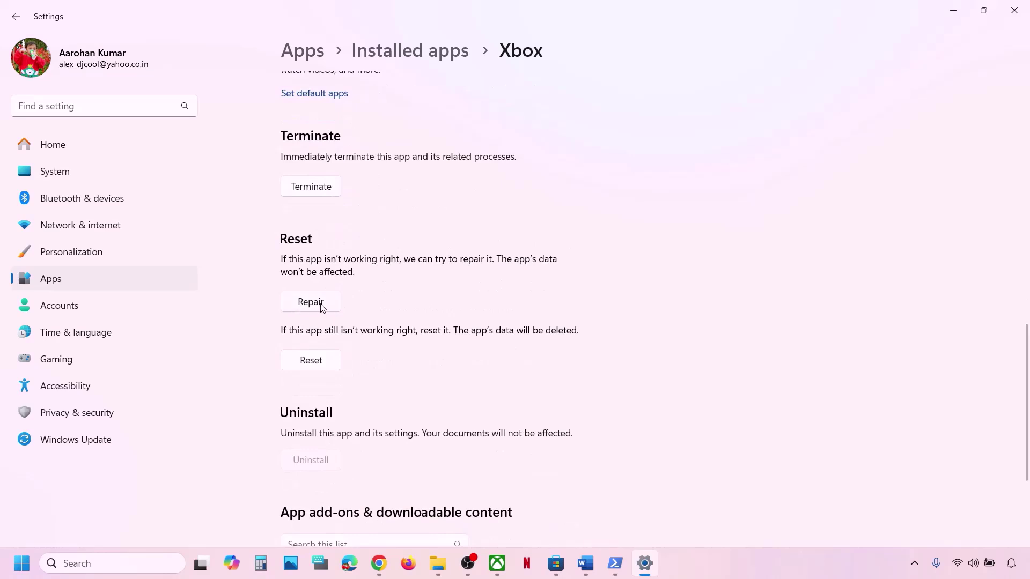
{"action": "left_click", "coordinate": [321, 306]}
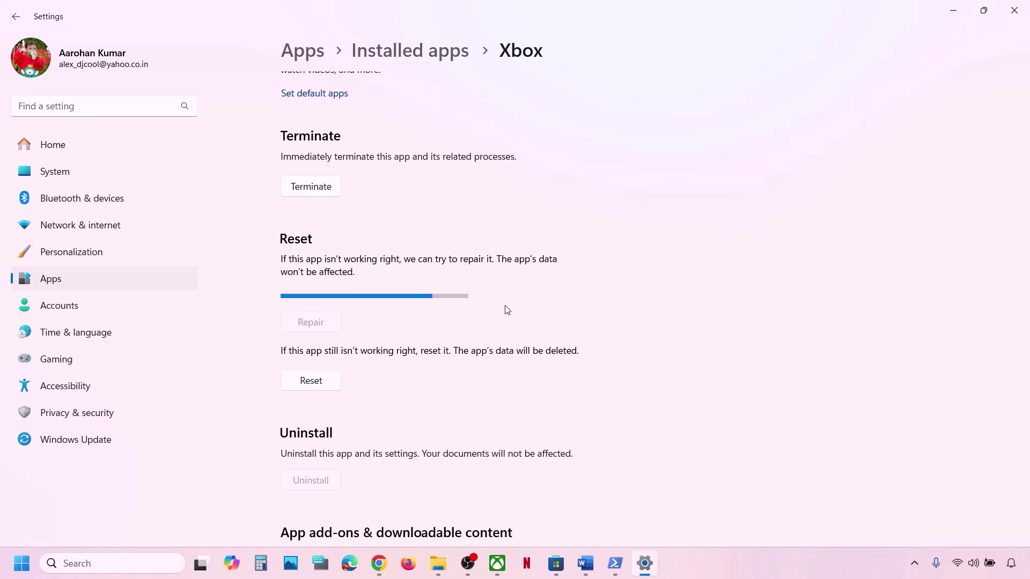
{"action": "left_click", "coordinate": [315, 362]}
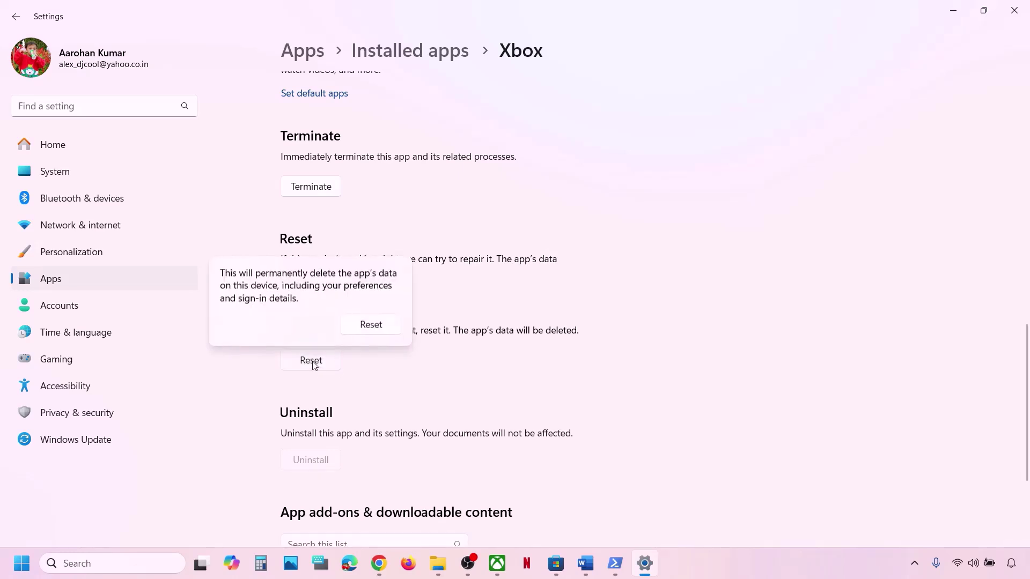
{"action": "left_click", "coordinate": [370, 324]}
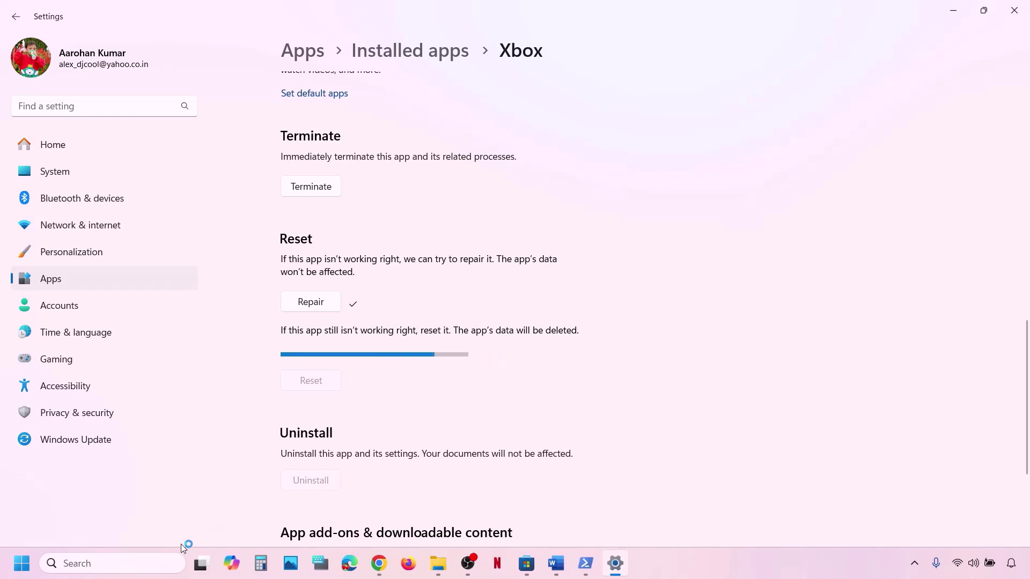
Find Microsoft Store through Windows search and open its app settings.
{"action": "left_click", "coordinate": [114, 564]}
{"action": "type", "text": "s"}
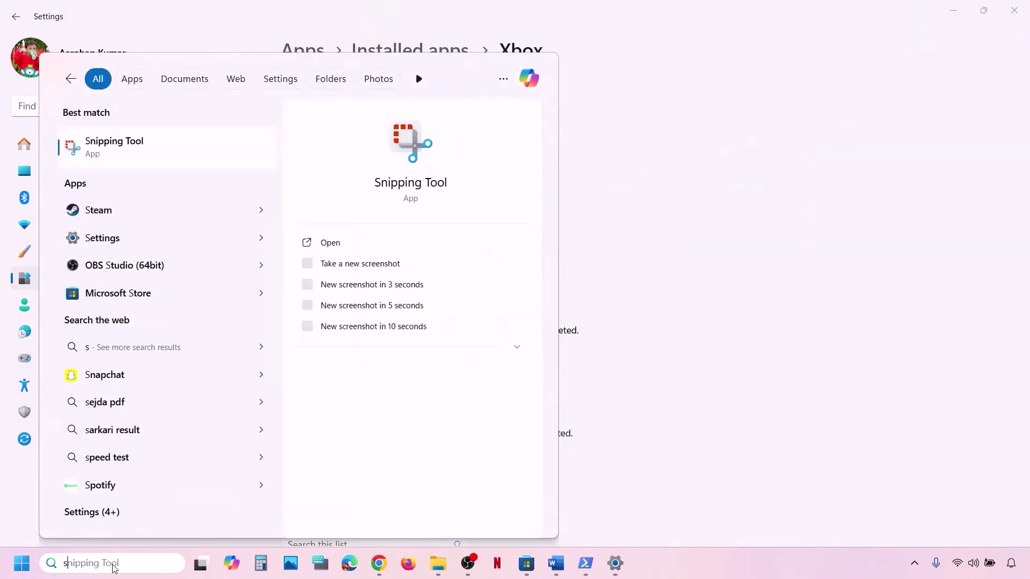
{"action": "type", "text": "tore"}
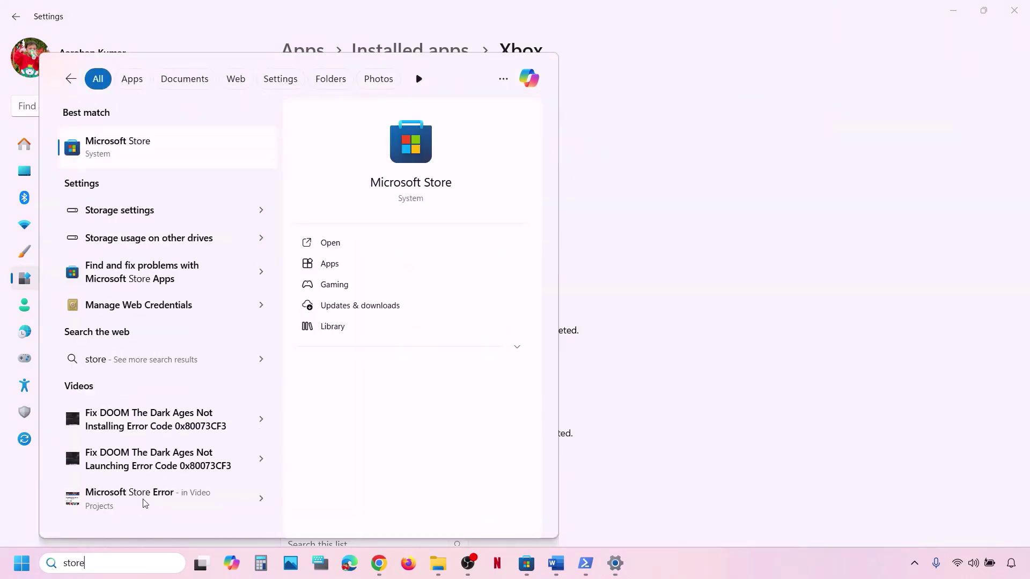
{"action": "right_click", "coordinate": [170, 158]}
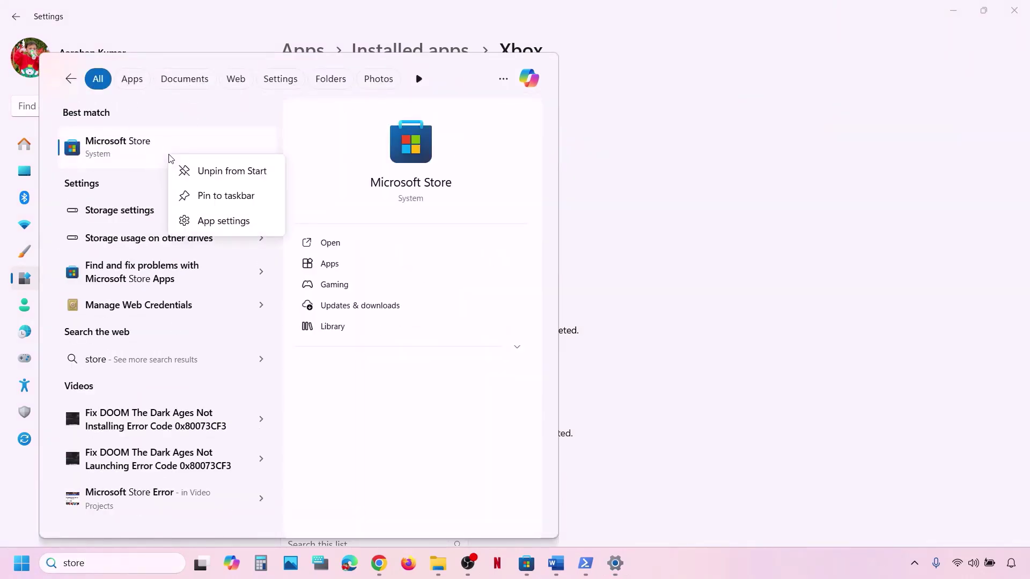
{"action": "left_click", "coordinate": [226, 222]}
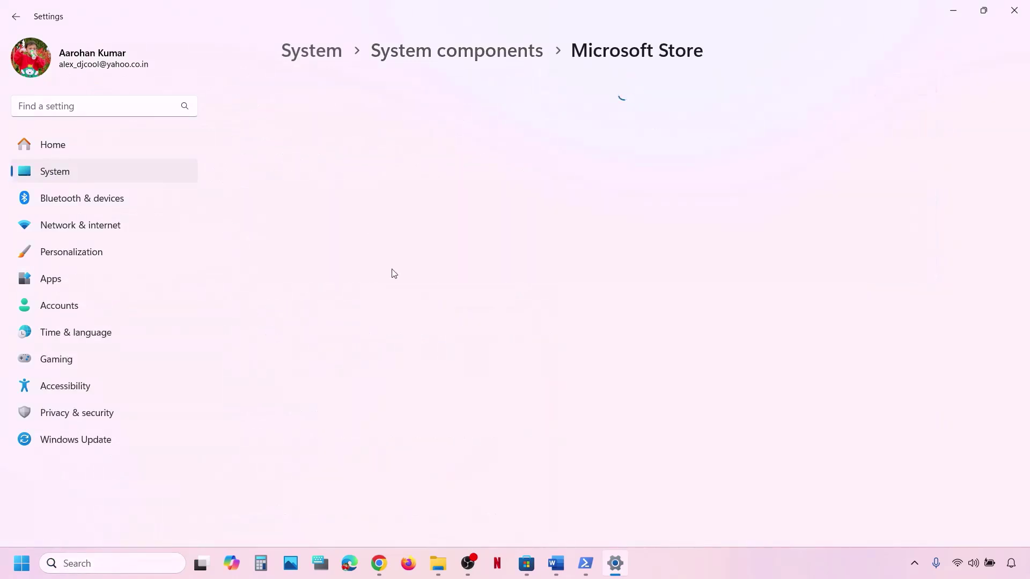
Repair the Microsoft Store component and reset it, confirming the deletion of its data.
{"action": "scroll", "coordinate": [389, 285], "scroll_direction": "down", "scroll_amount": 10}
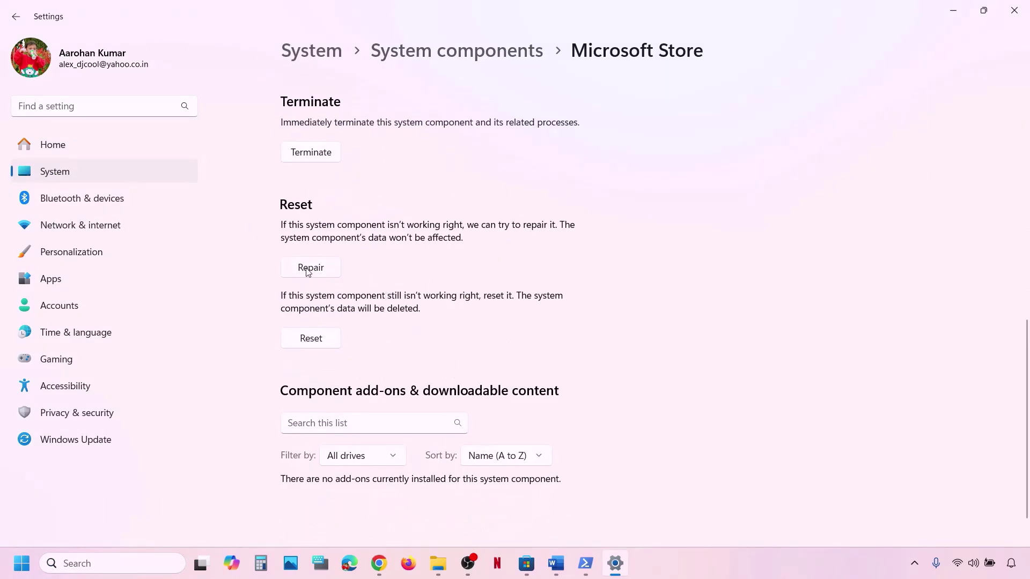
{"action": "left_click", "coordinate": [307, 271]}
{"action": "left_click", "coordinate": [312, 339]}
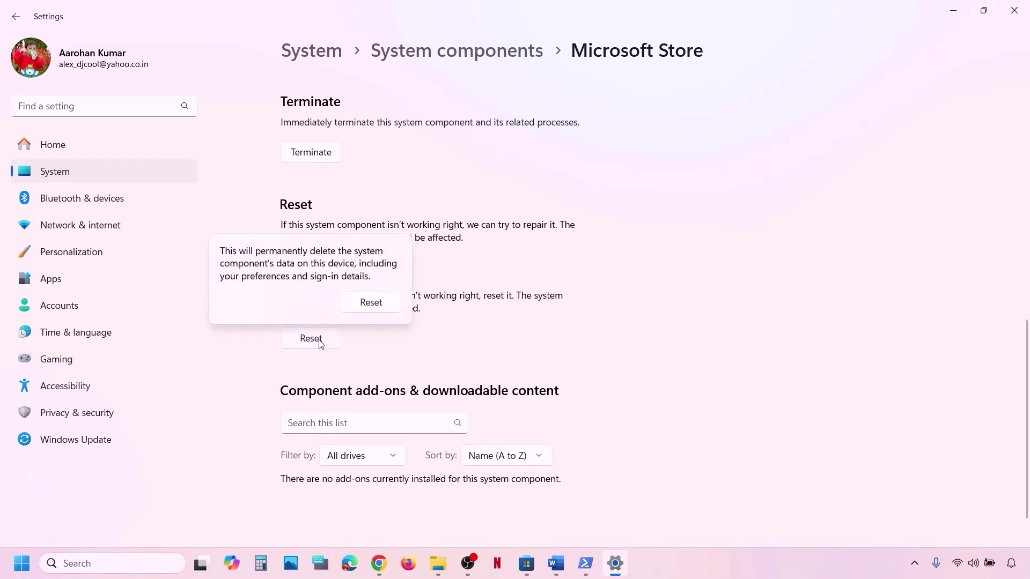
{"action": "left_click", "coordinate": [371, 303]}
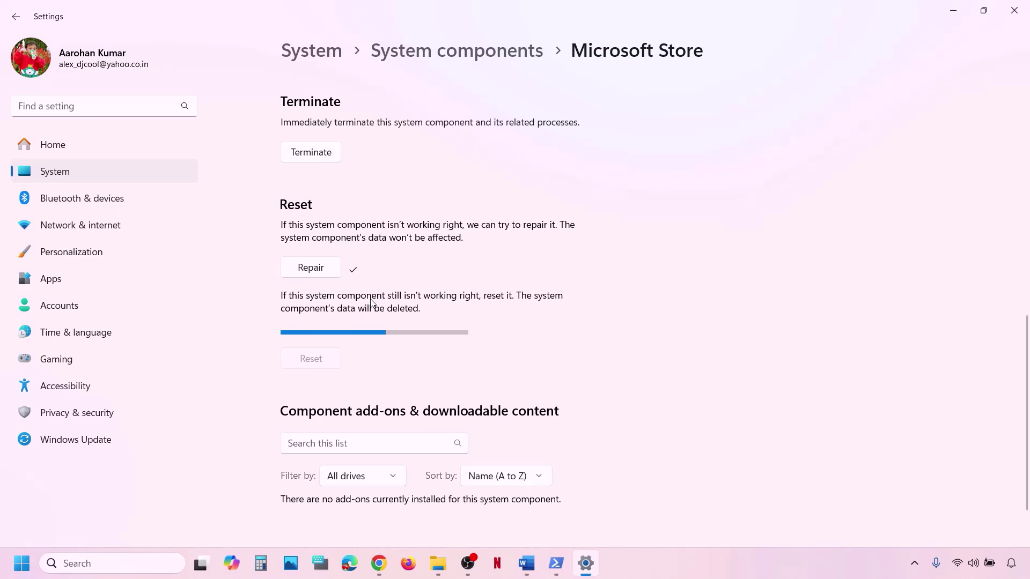
Return to the Word document and highlight the start of the Step 8 heading about updating everything on Microsoft Store.
{"action": "left_click", "coordinate": [527, 563]}
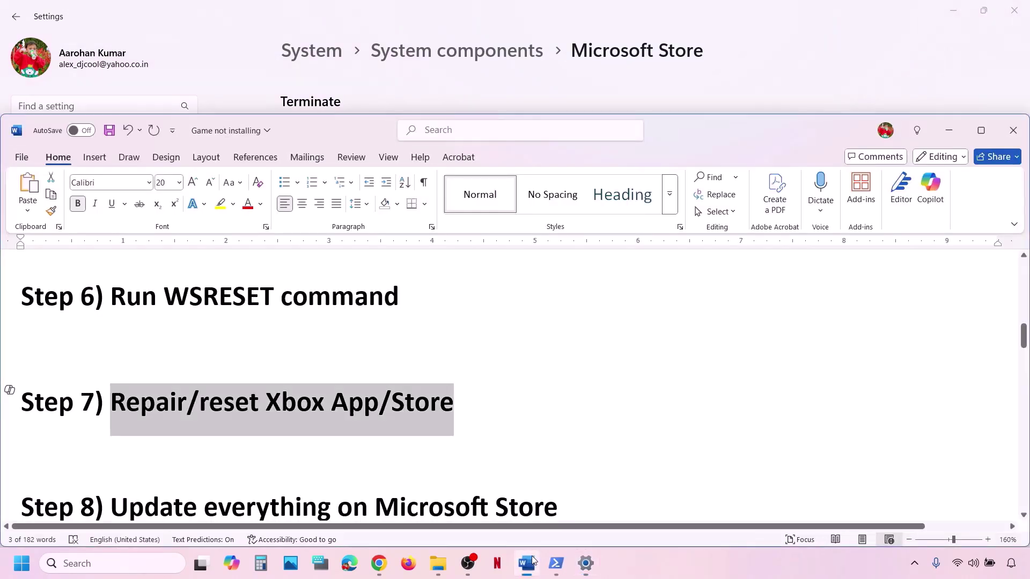
{"action": "scroll", "coordinate": [401, 397], "scroll_direction": "down", "scroll_amount": 2}
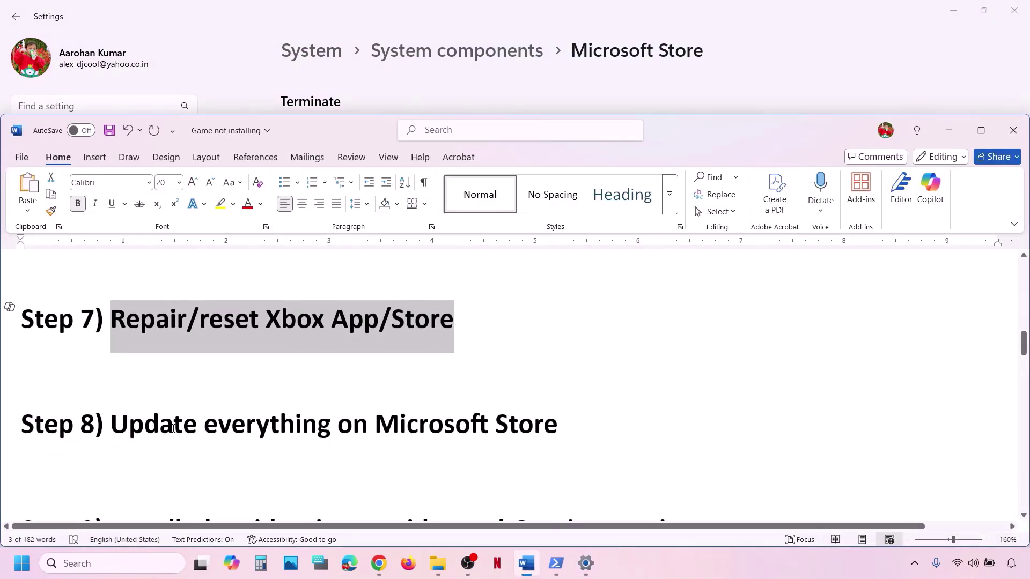
{"action": "left_click_drag", "start_coordinate": [174, 428], "coordinate": [543, 400]}
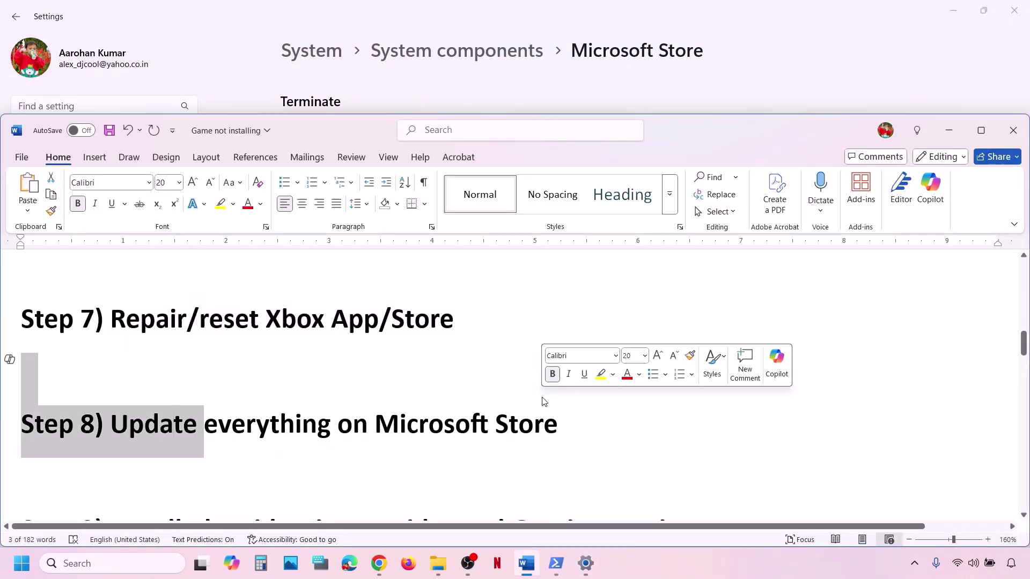
Launch Microsoft Store through Windows search and check for app updates in its downloads section.
{"action": "left_click", "coordinate": [75, 563]}
{"action": "type", "text": "store"}
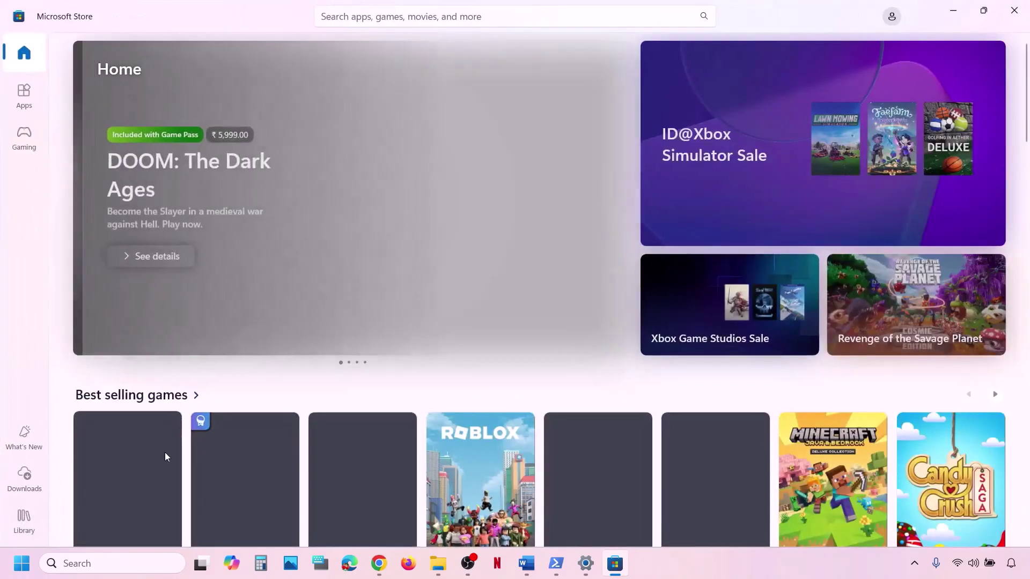
{"action": "left_click", "coordinate": [26, 483]}
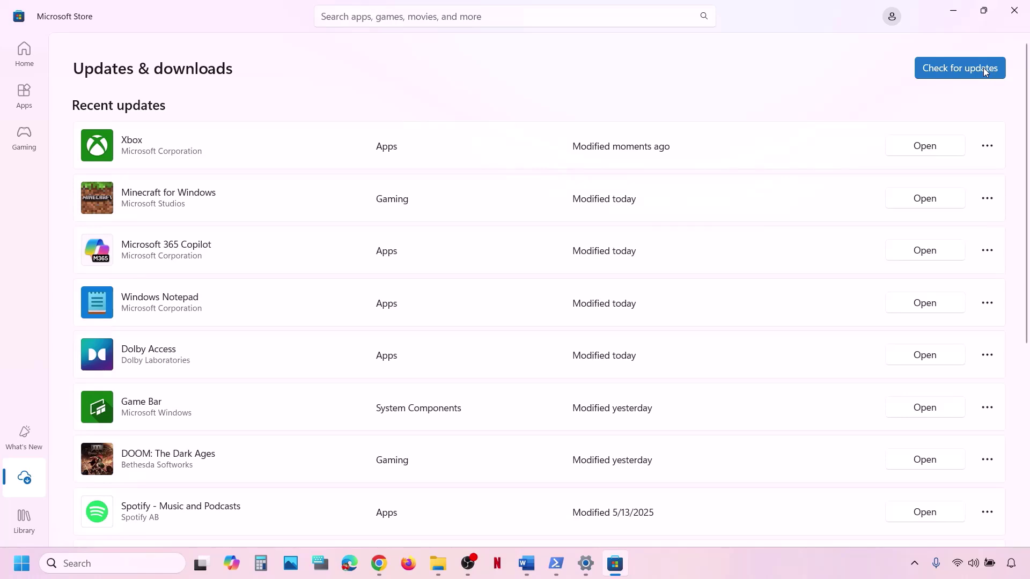
{"action": "left_click", "coordinate": [983, 68]}
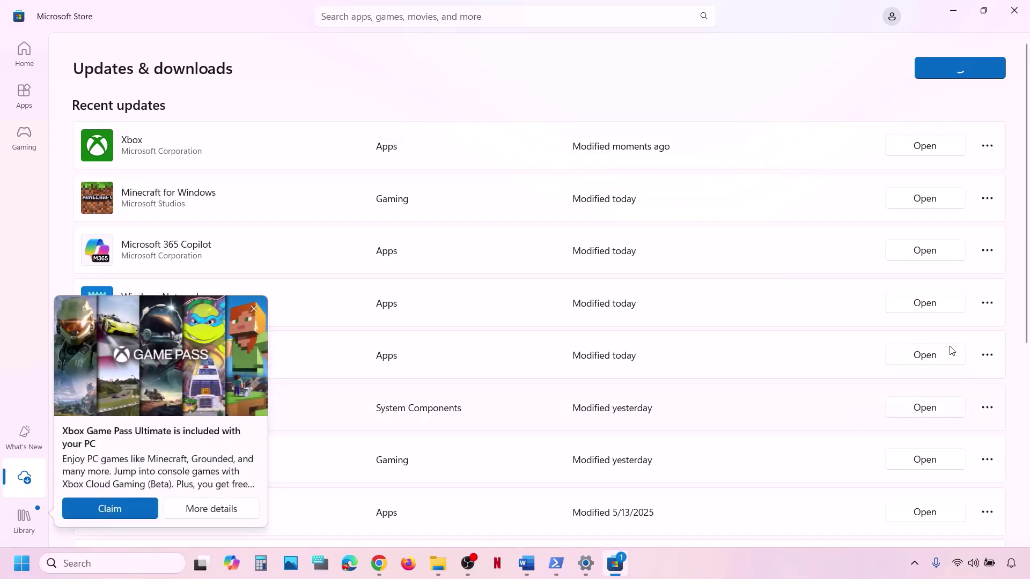
Copy the Xbox identity provider link under the Step 9 heading in the Word document.
{"action": "left_click", "coordinate": [532, 566]}
{"action": "scroll", "coordinate": [357, 406], "scroll_direction": "down", "scroll_amount": 2}
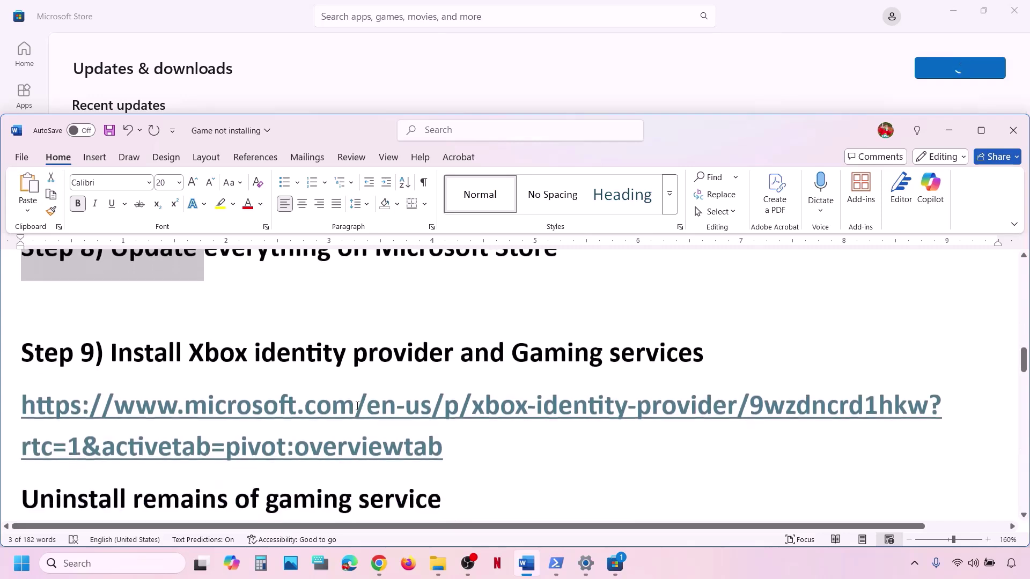
{"action": "triple_click", "coordinate": [433, 440]}
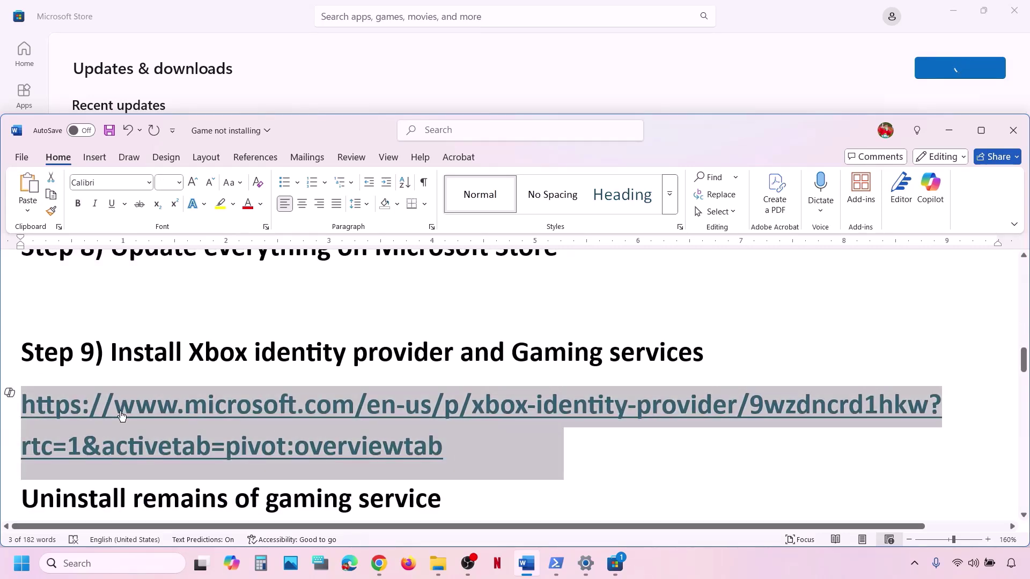
{"action": "right_click", "coordinate": [369, 426]}
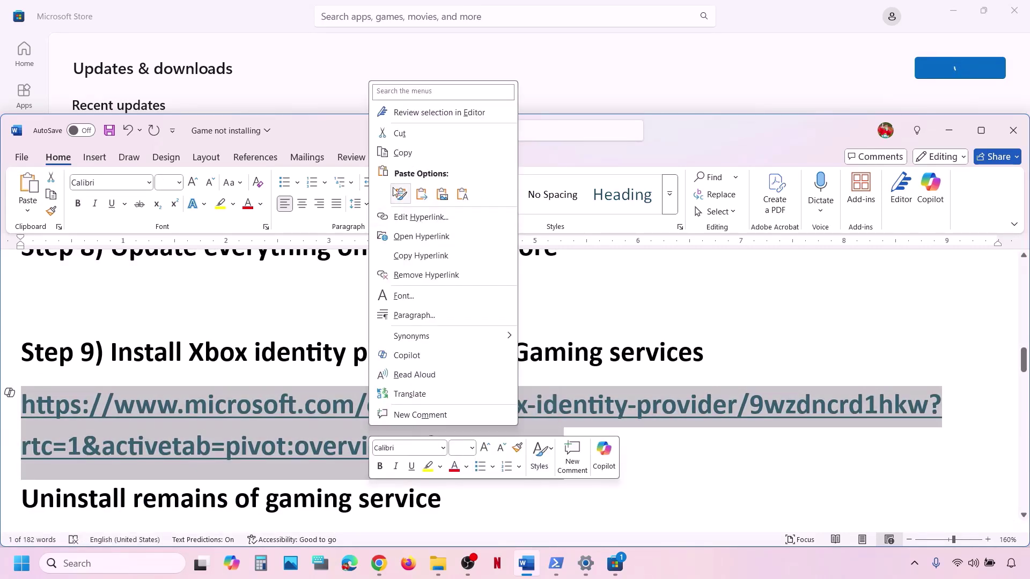
{"action": "left_click", "coordinate": [406, 158]}
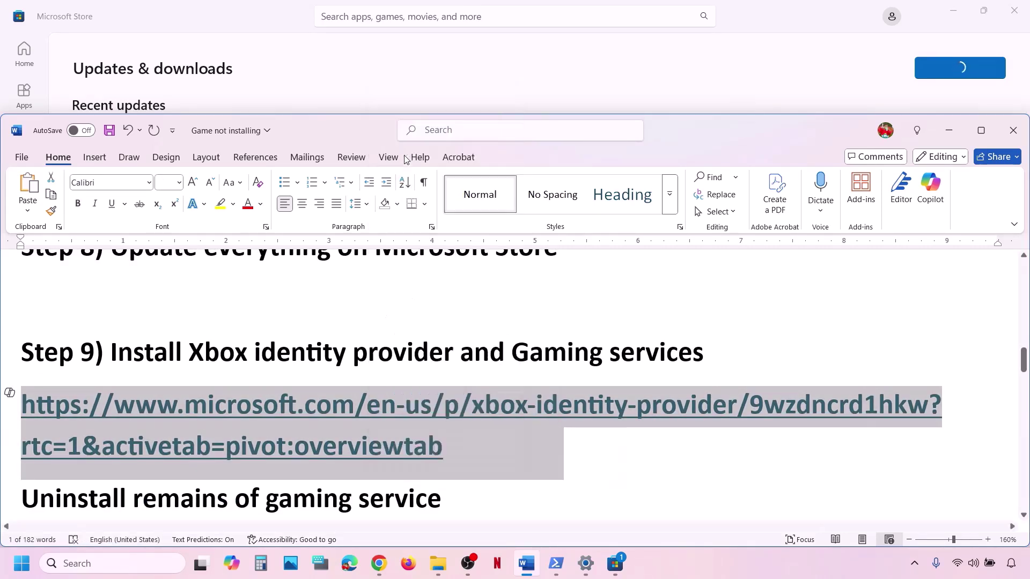
Switch to Chrome and load the copied Xbox identity provider link.
{"action": "left_click", "coordinate": [379, 563]}
{"action": "left_click", "coordinate": [196, 13]}
{"action": "key", "text": "ctrl+v"}
{"action": "key", "text": "Return"}
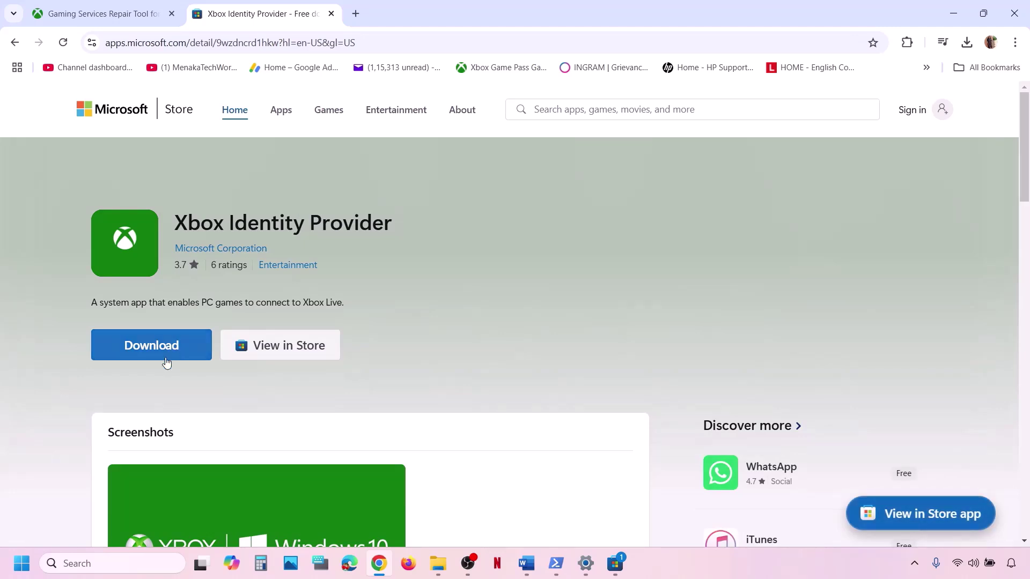
Download Xbox Identity Provider, allow the web page to open Microsoft Store, and dismiss the Game Pass offer there.
{"action": "left_click", "coordinate": [147, 351]}
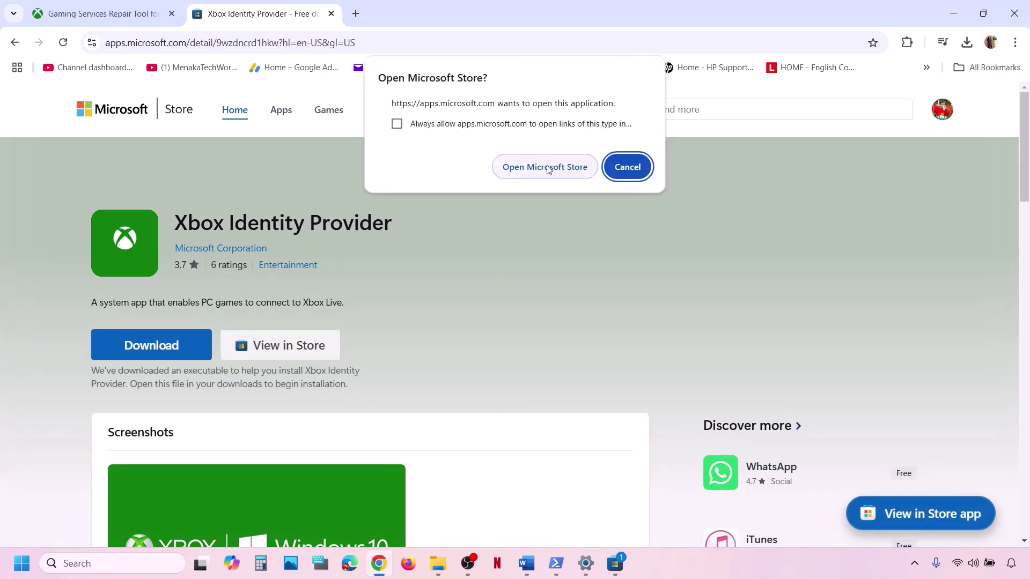
{"action": "left_click", "coordinate": [547, 170]}
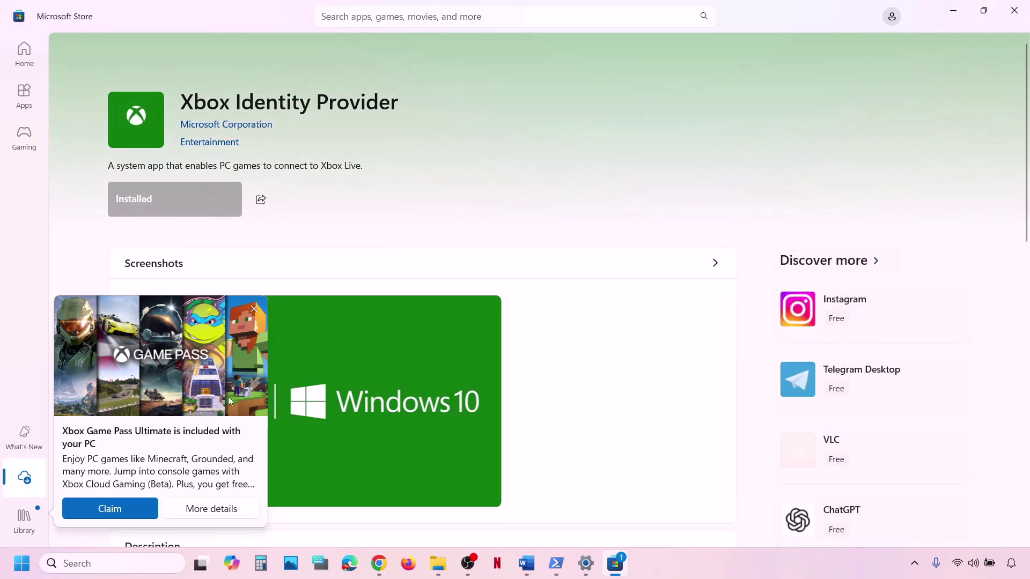
{"action": "left_click", "coordinate": [253, 310]}
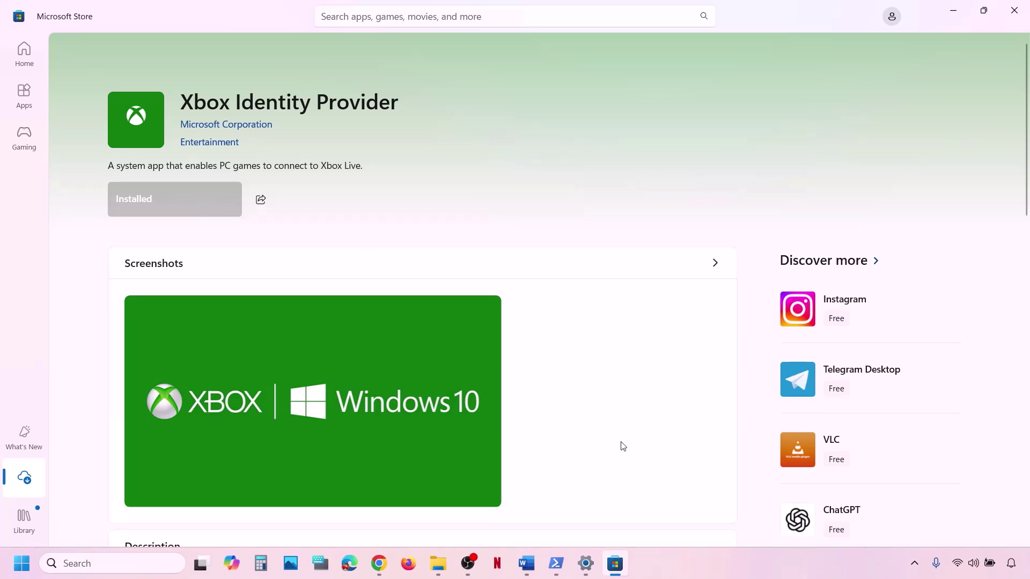
Copy the command get-appxpackage Microsoft.GamingServices | remove-AppxPackage -allusers from the Word document.
{"action": "left_click", "coordinate": [528, 573]}
{"action": "scroll", "coordinate": [381, 411], "scroll_direction": "down", "scroll_amount": 3}
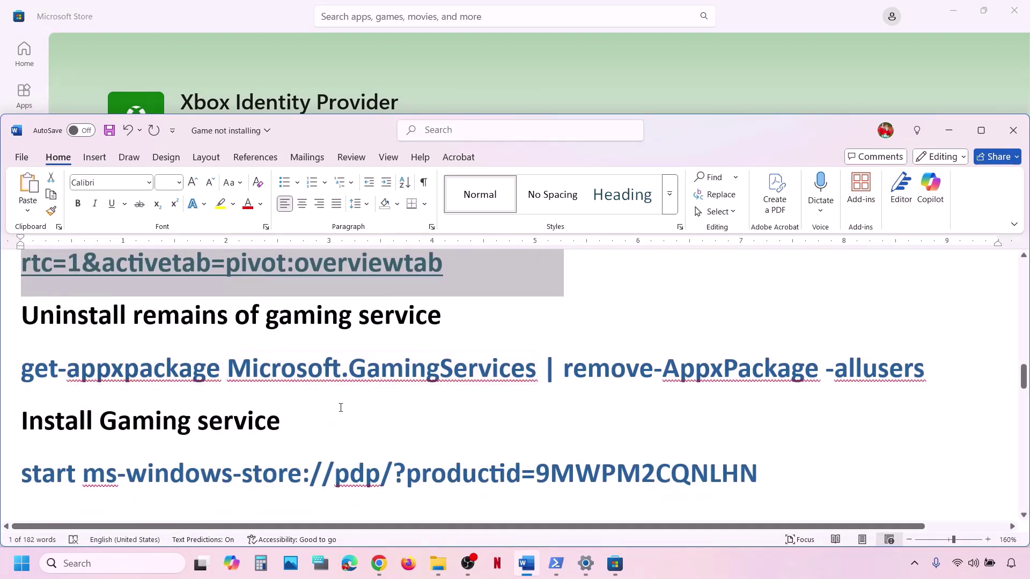
{"action": "left_click_drag", "start_coordinate": [948, 363], "coordinate": [140, 374]}
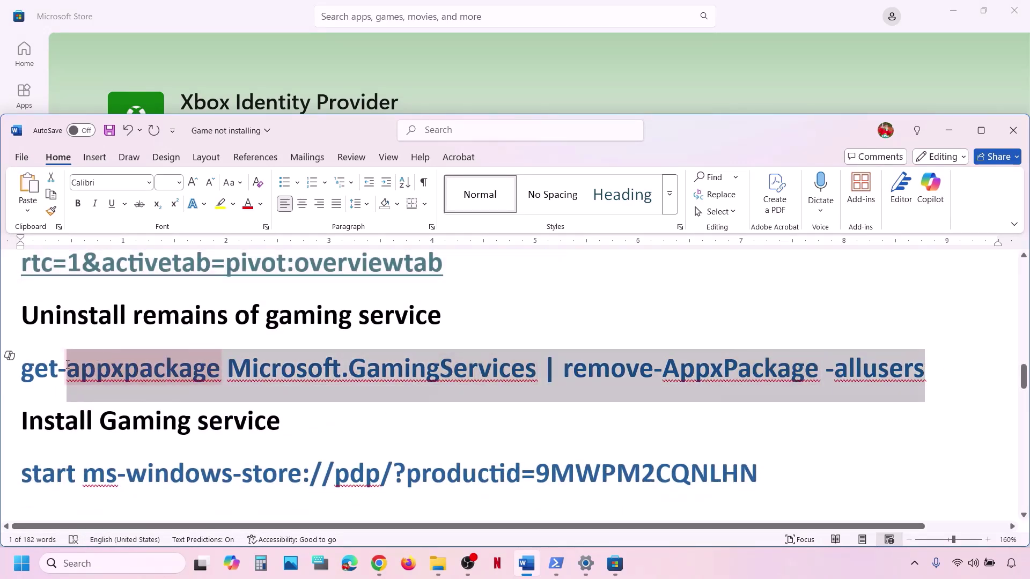
{"action": "left_click_drag", "start_coordinate": [67, 364], "coordinate": [22, 370]}
{"action": "right_click", "coordinate": [37, 374]}
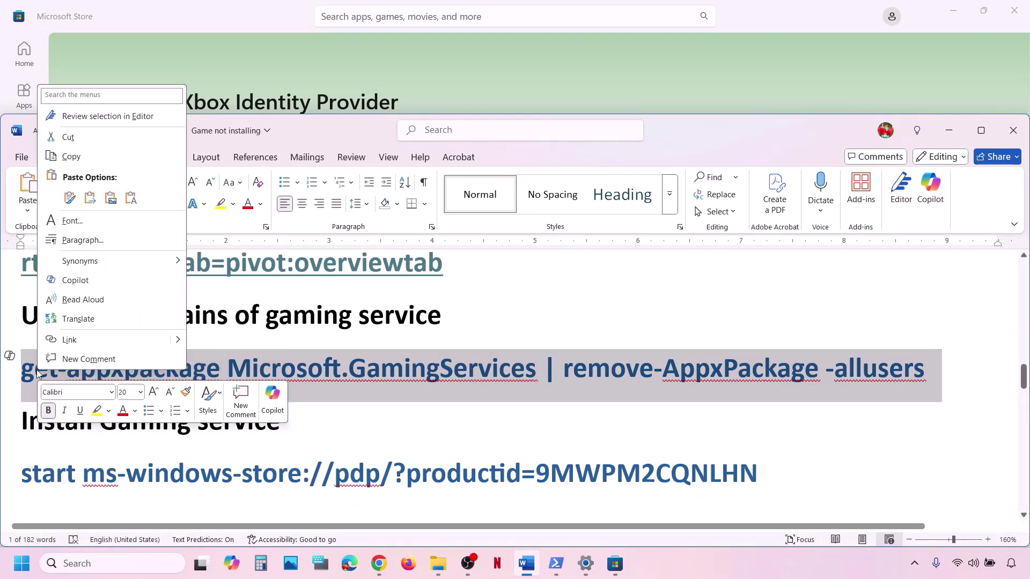
{"action": "left_click", "coordinate": [88, 155]}
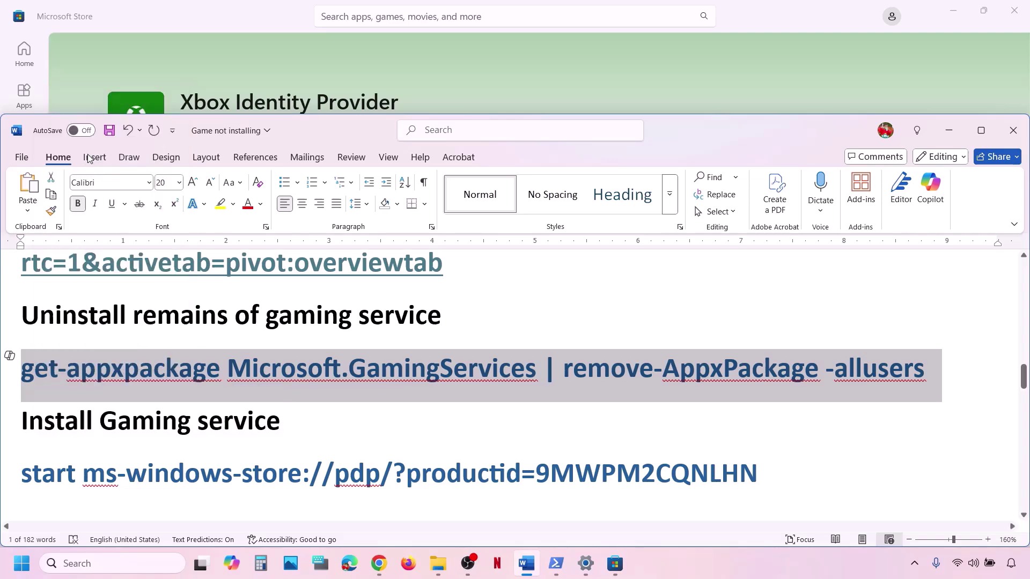
Open Windows PowerShell as administrator and run the copied get-appxpackage Microsoft.GamingServices | remove-AppxPackage -allusers command.
{"action": "left_click", "coordinate": [133, 560]}
{"action": "type", "text": "powersh"}
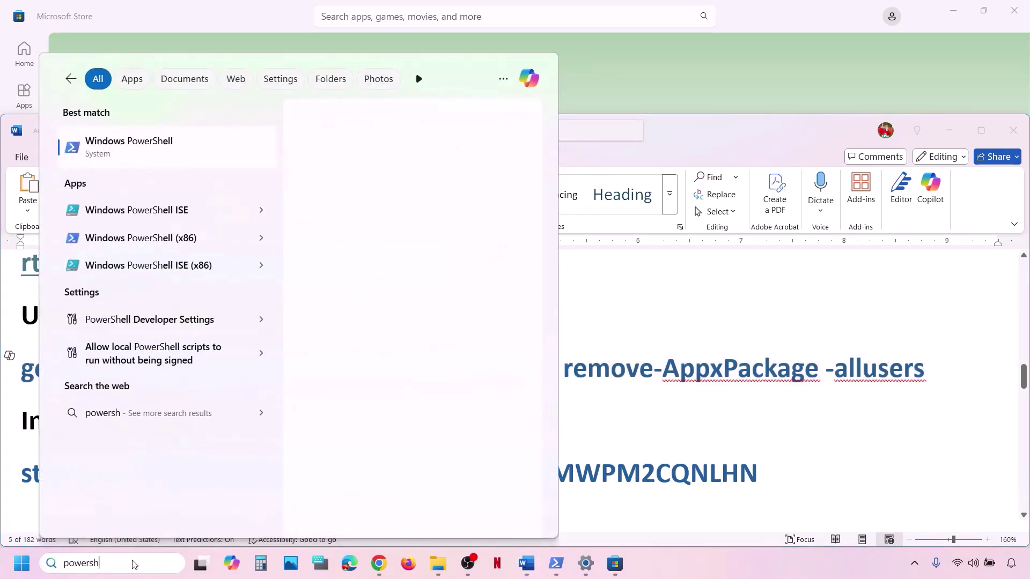
{"action": "type", "text": "ell"}
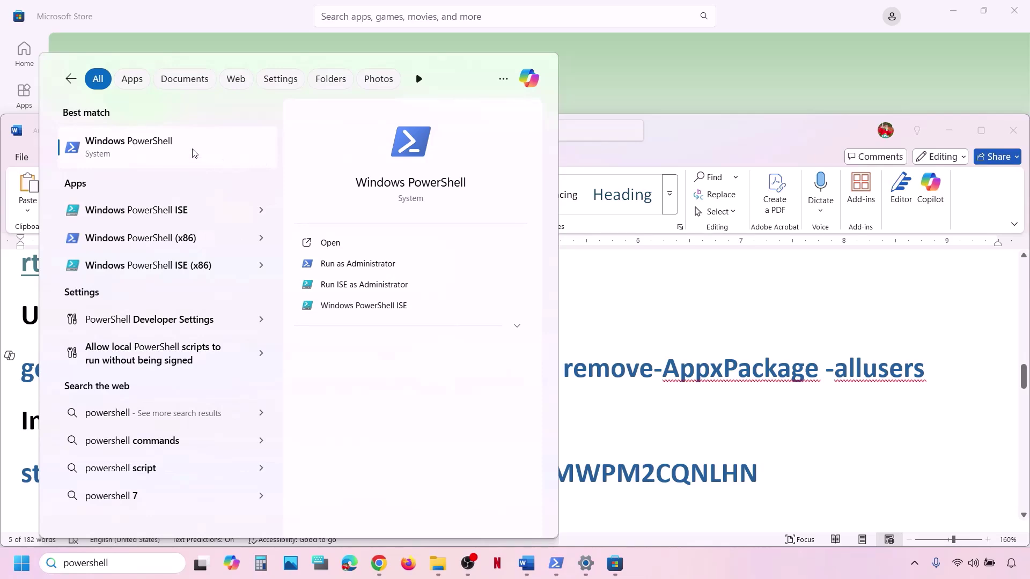
{"action": "right_click", "coordinate": [194, 154]}
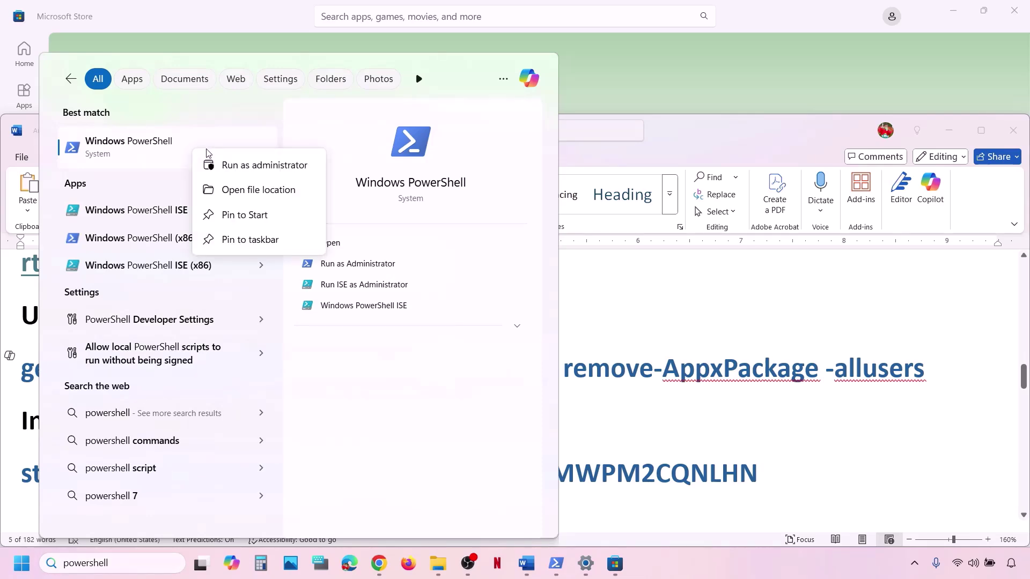
{"action": "left_click", "coordinate": [284, 167]}
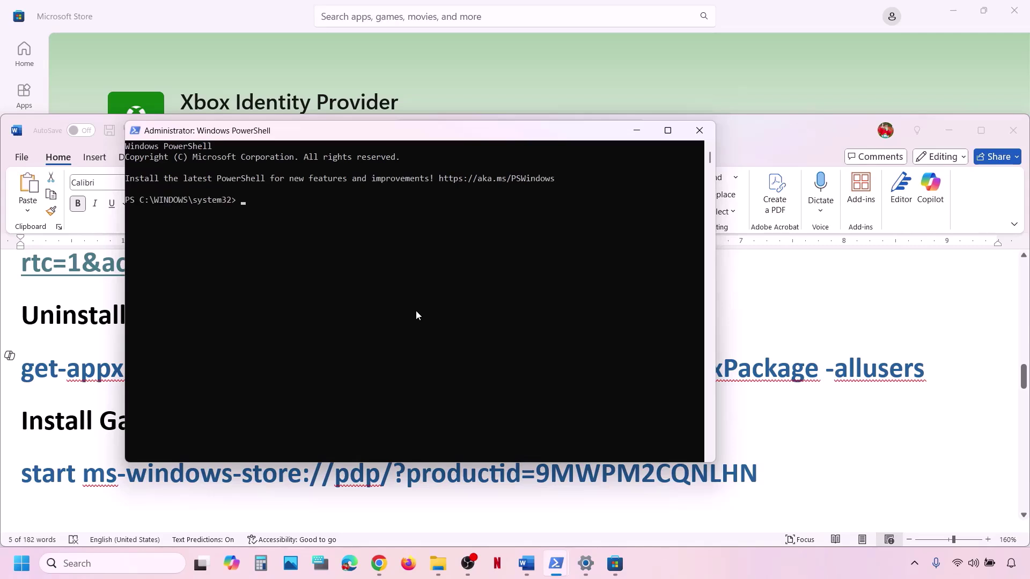
{"action": "right_click", "coordinate": [417, 312]}
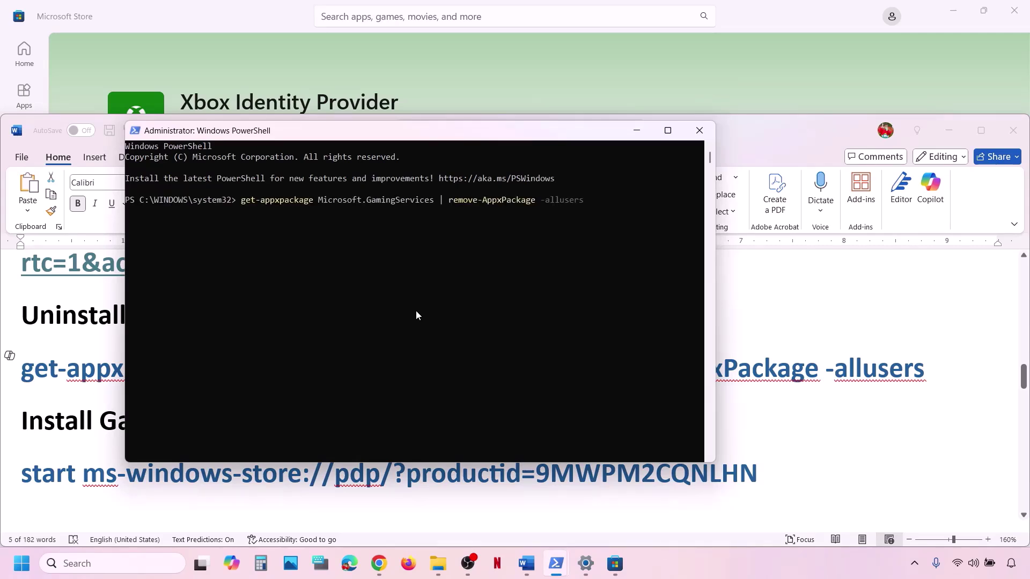
{"action": "key", "text": "Return"}
Copy the command start ms-windows-store://pdp/?productid=9MWPM2CQNLHN under Install Gaming service in the Word document.
{"action": "left_click", "coordinate": [111, 449]}
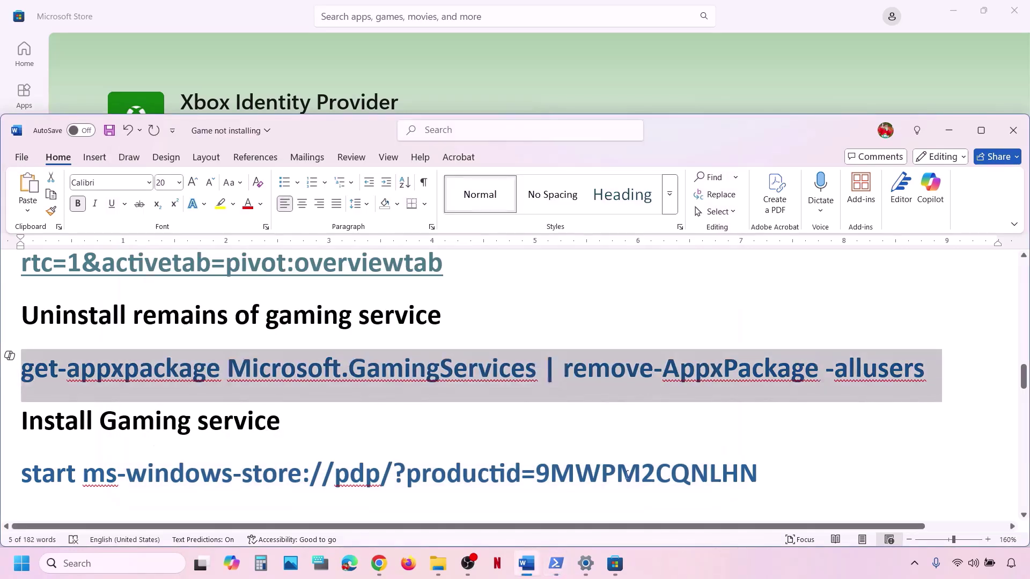
{"action": "left_click_drag", "start_coordinate": [760, 472], "coordinate": [2, 502]}
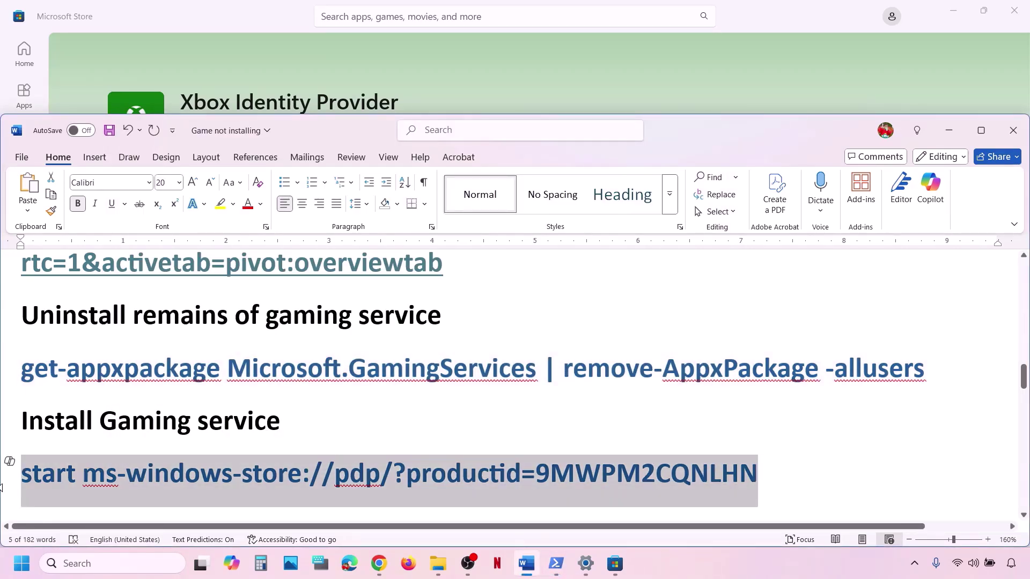
{"action": "right_click", "coordinate": [218, 485]}
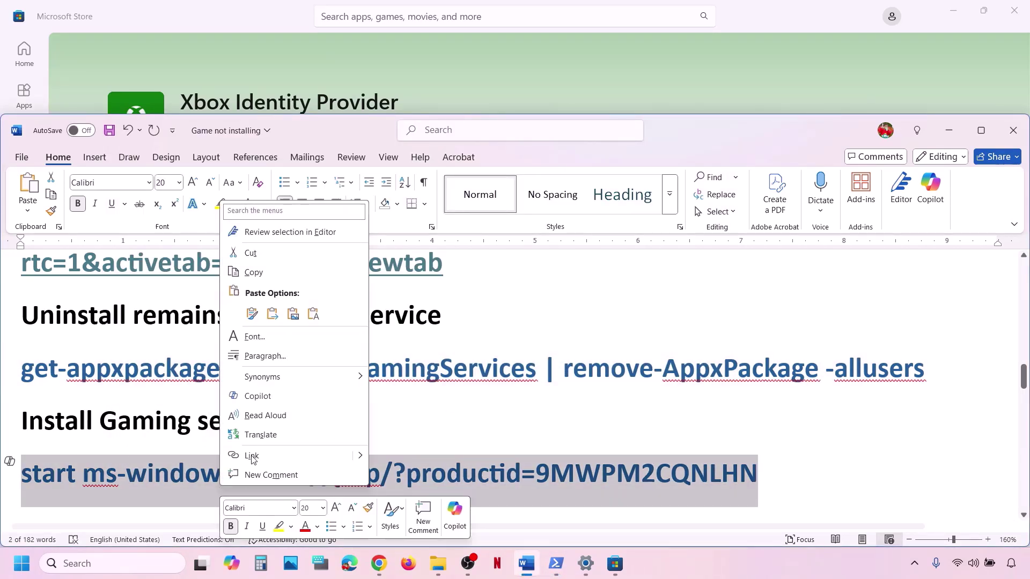
{"action": "left_click", "coordinate": [249, 274]}
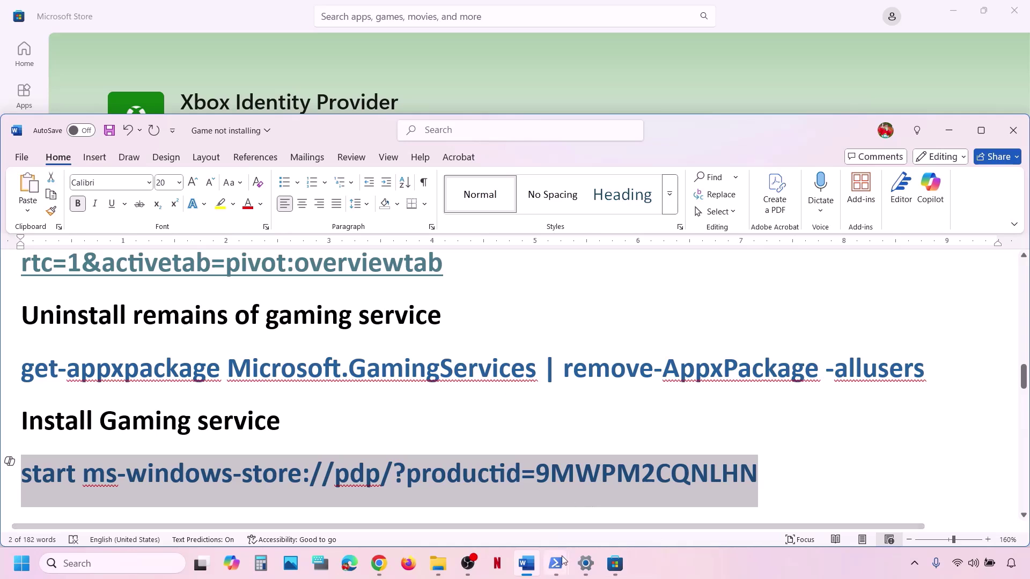
Run the copied store command in the newer administrator PowerShell window and get Gaming Services from the Microsoft Store page.
{"action": "mouse_move", "coordinate": [560, 568]}
{"action": "left_click", "coordinate": [619, 485]}
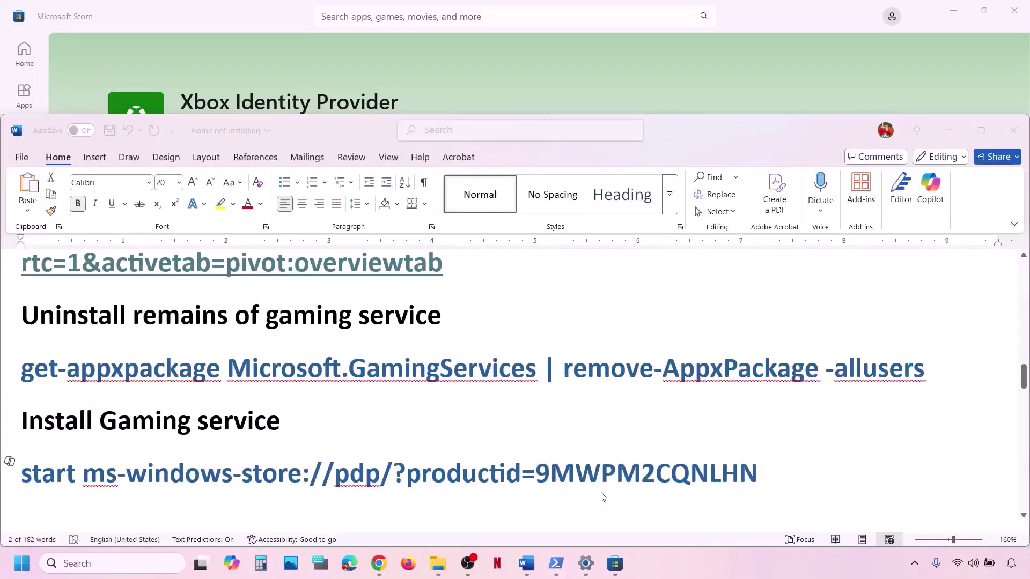
{"action": "mouse_move", "coordinate": [556, 563]}
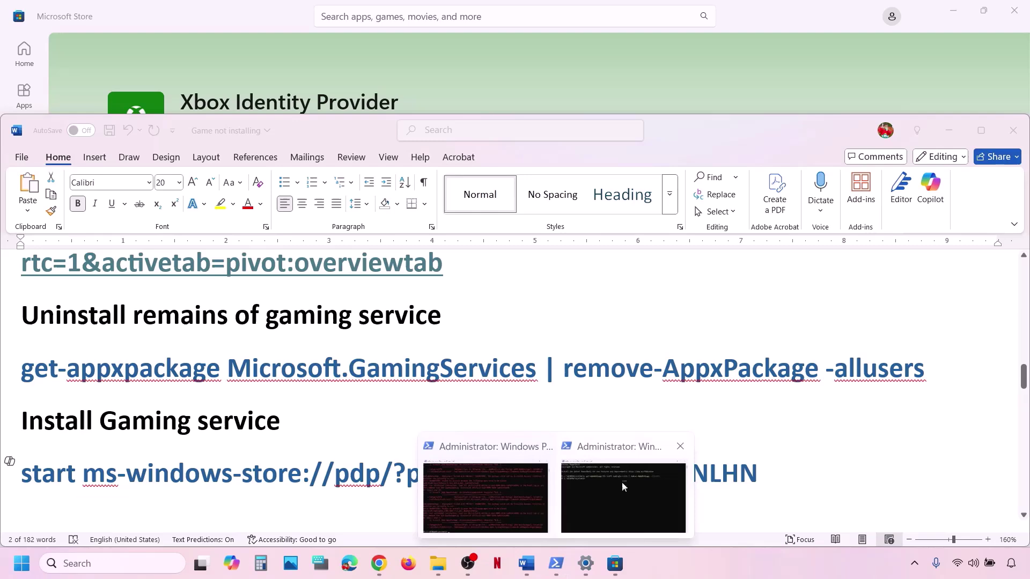
{"action": "left_click", "coordinate": [616, 453]}
{"action": "right_click", "coordinate": [395, 287]}
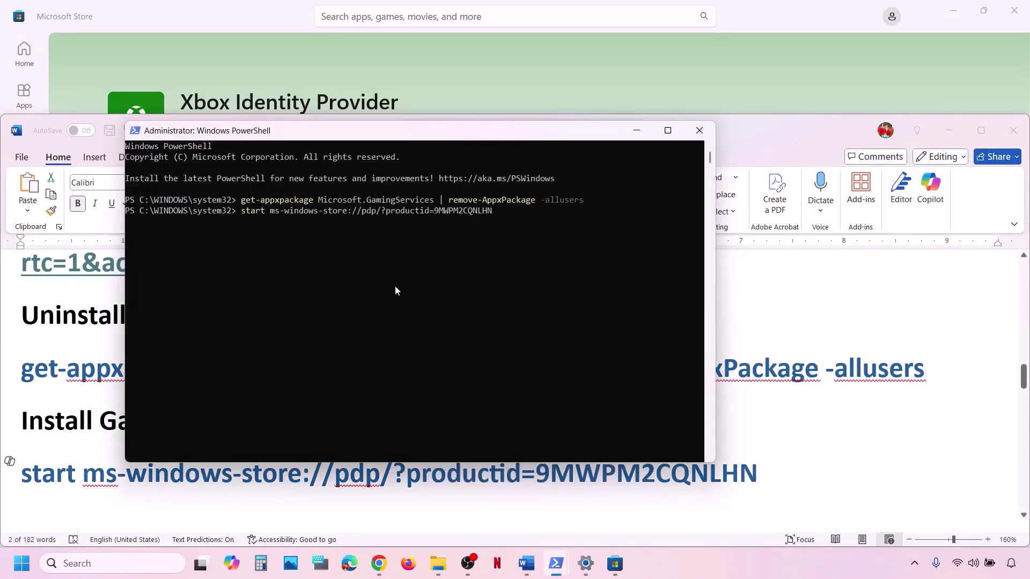
{"action": "key", "text": "Return"}
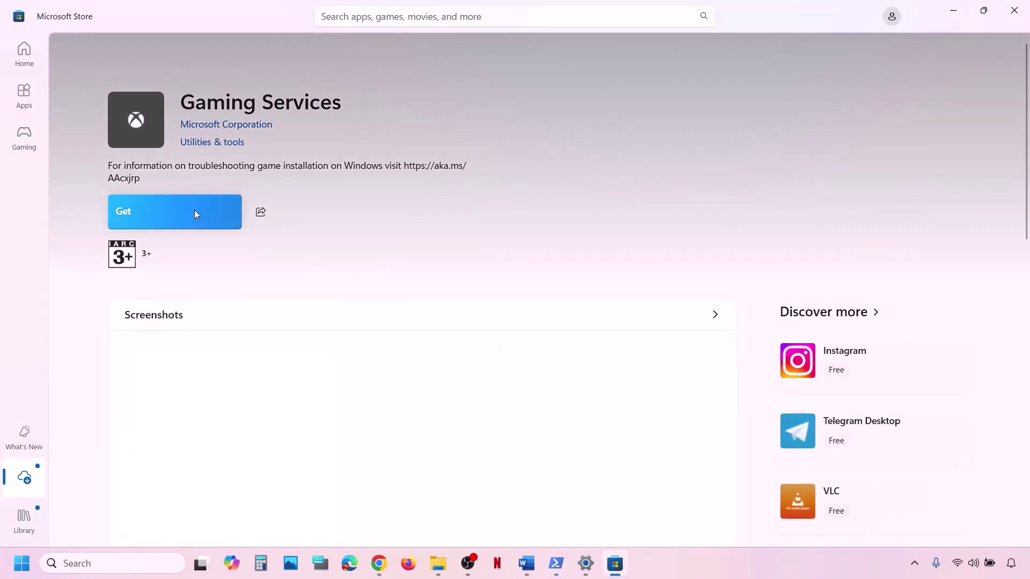
{"action": "left_click", "coordinate": [156, 224]}
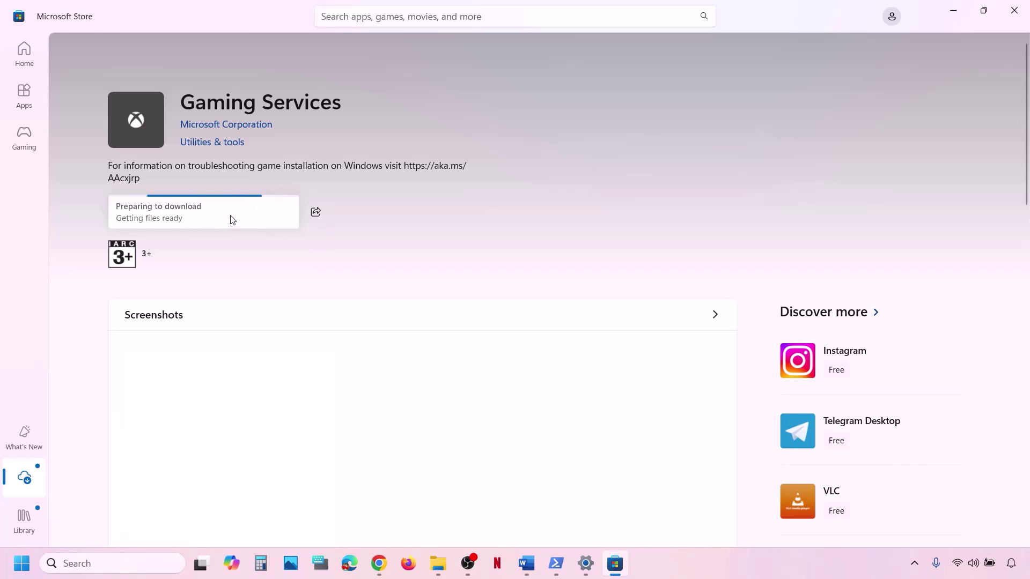
Consult the Step 10 service list in the Word document and open the Windows Services console.
{"action": "left_click", "coordinate": [526, 563]}
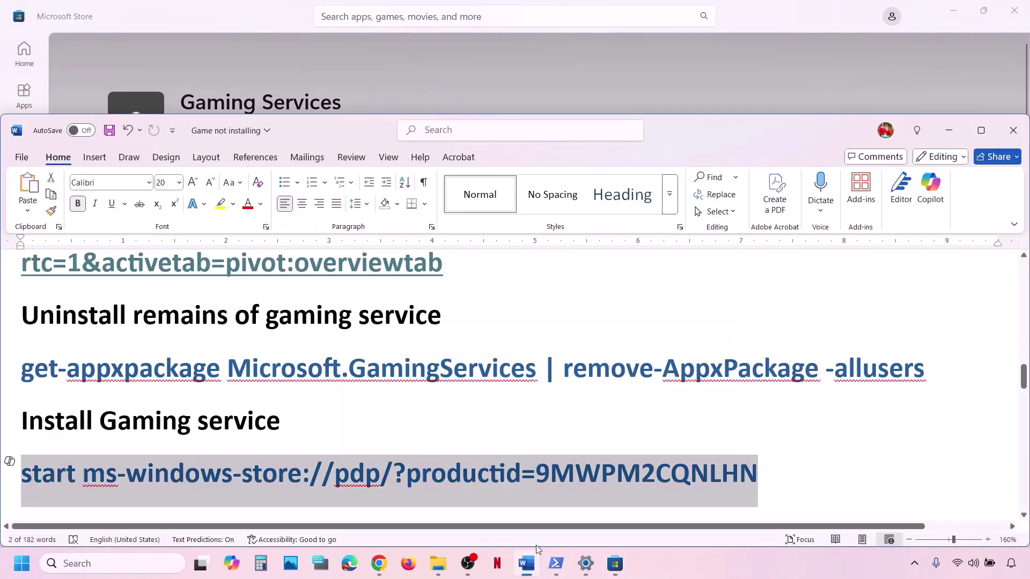
{"action": "scroll", "coordinate": [336, 418], "scroll_direction": "down", "scroll_amount": 2}
{"action": "scroll", "coordinate": [336, 418], "scroll_direction": "down", "scroll_amount": 3}
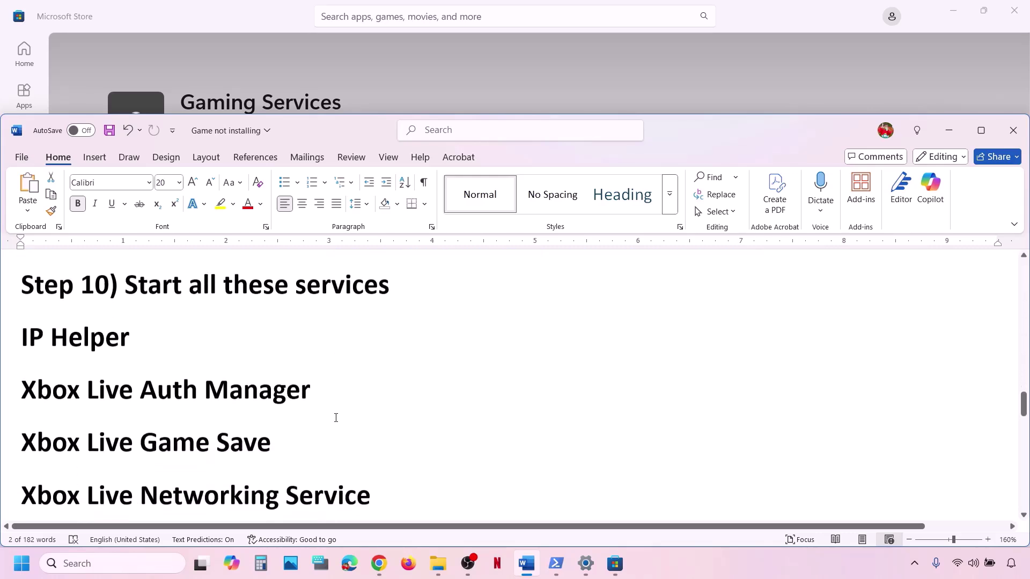
{"action": "left_click", "coordinate": [124, 561]}
{"action": "type", "text": "services"}
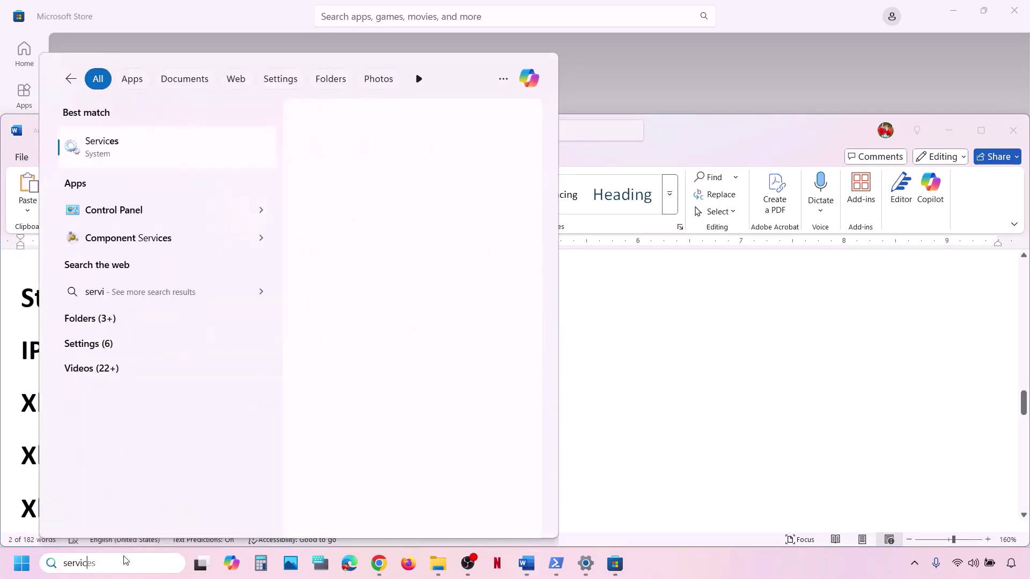
{"action": "key", "text": "Return"}
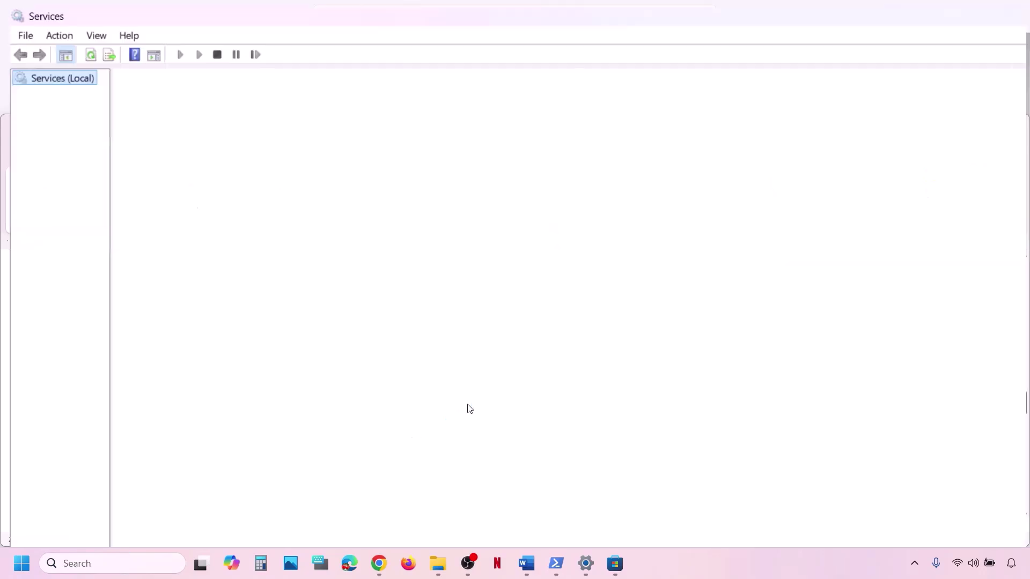
Set the IP Helper service's startup type to Automatic and restart the service.
{"action": "left_click", "coordinate": [352, 383]}
{"action": "key", "text": "i"}
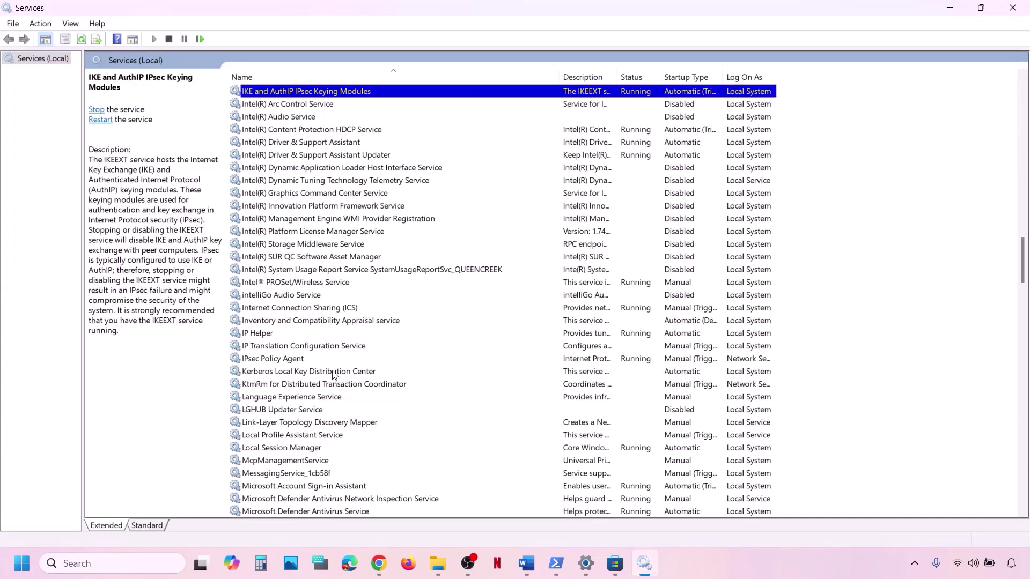
{"action": "left_click", "coordinate": [257, 334]}
{"action": "double_click", "coordinate": [308, 336]}
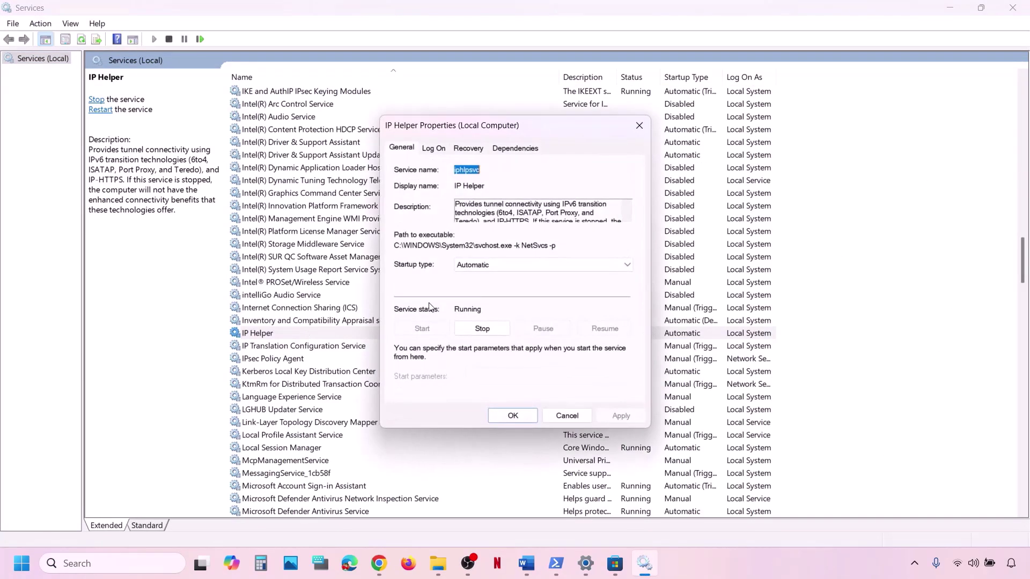
{"action": "left_click", "coordinate": [492, 265]}
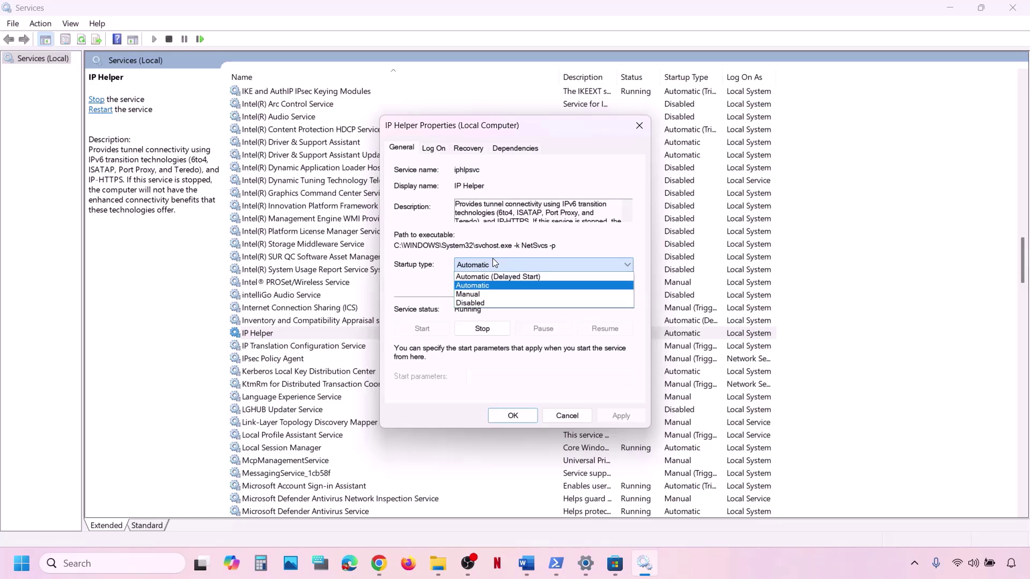
{"action": "left_click", "coordinate": [488, 288]}
{"action": "left_click", "coordinate": [620, 415]}
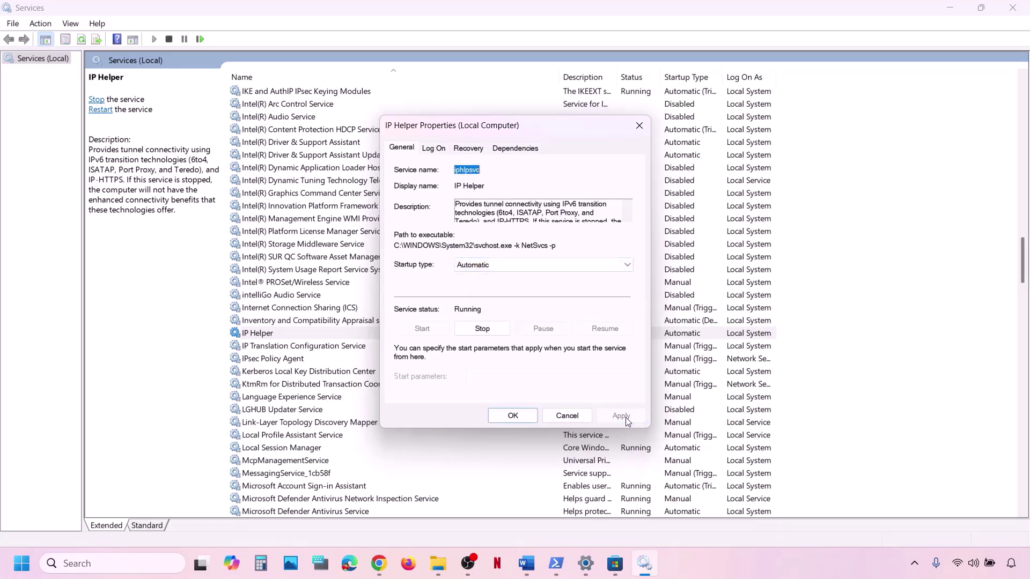
{"action": "left_click", "coordinate": [501, 416]}
{"action": "right_click", "coordinate": [295, 360]}
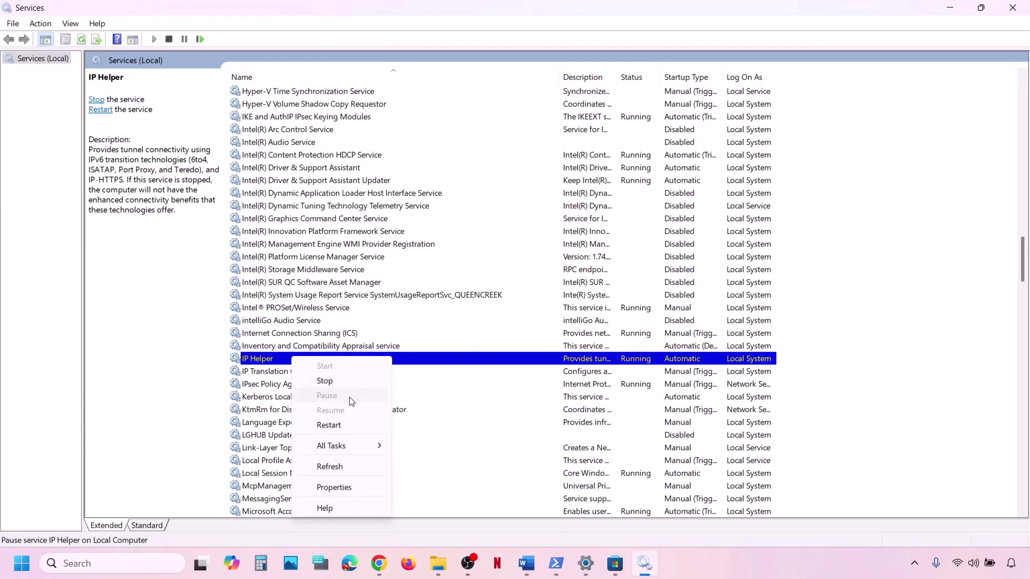
{"action": "left_click", "coordinate": [329, 426]}
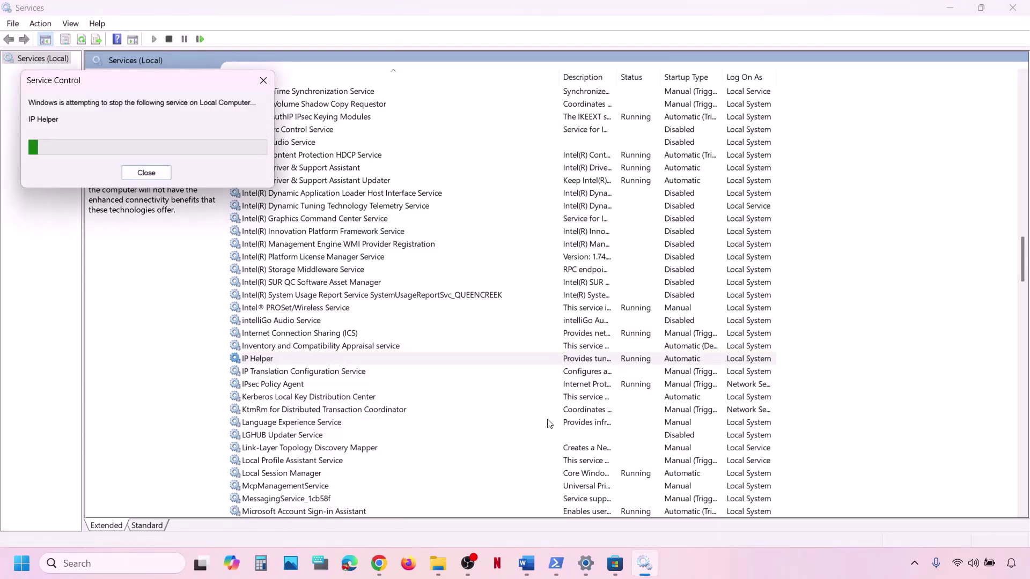
Select the Xbox Live Auth Manager, Xbox Live Game Save and Xbox Live Networking Service lines in the Word document's Step 10.
{"action": "left_click", "coordinate": [526, 563]}
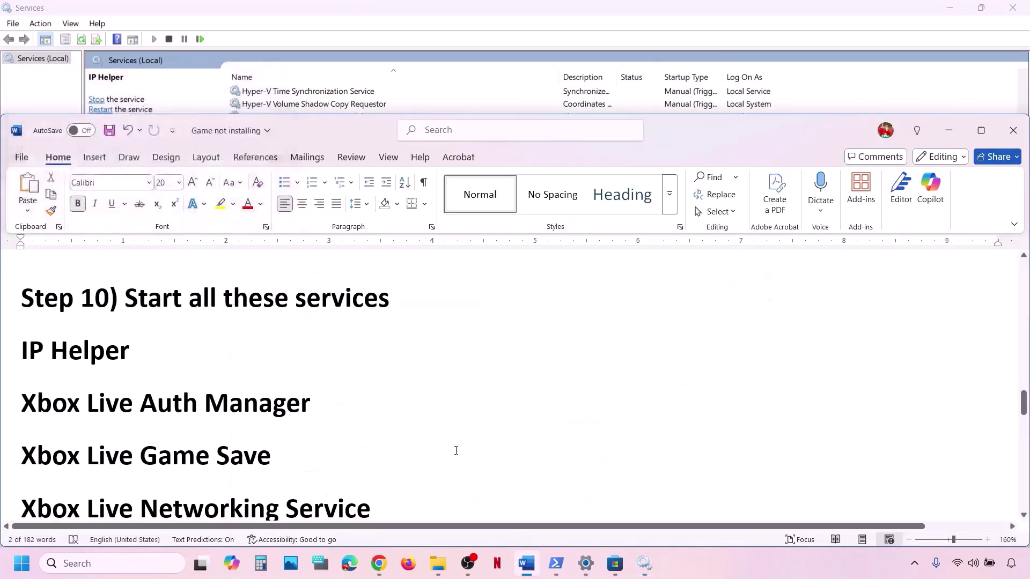
{"action": "scroll", "coordinate": [218, 399], "scroll_direction": "down", "scroll_amount": 1}
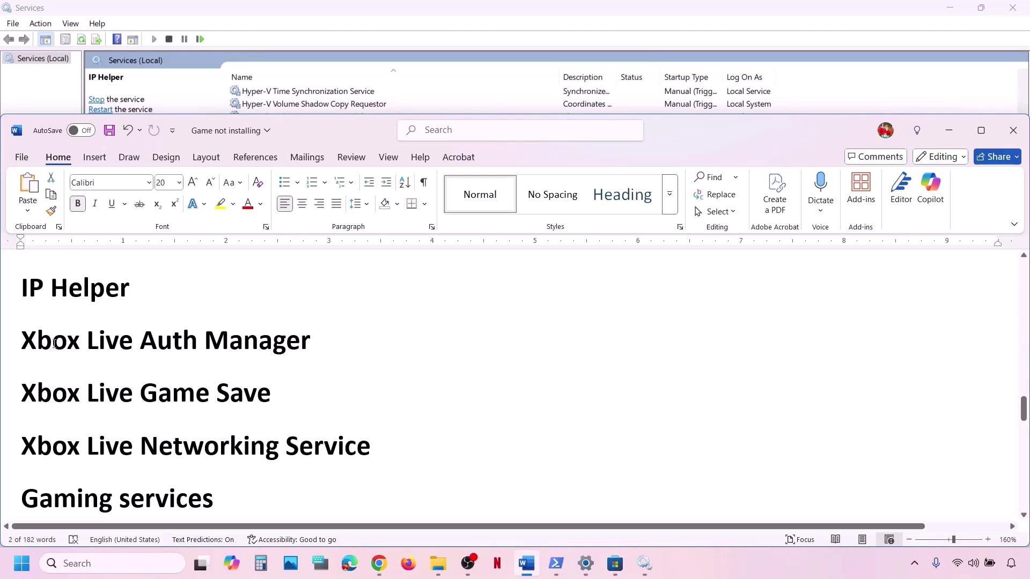
{"action": "left_click_drag", "start_coordinate": [54, 344], "coordinate": [421, 437]}
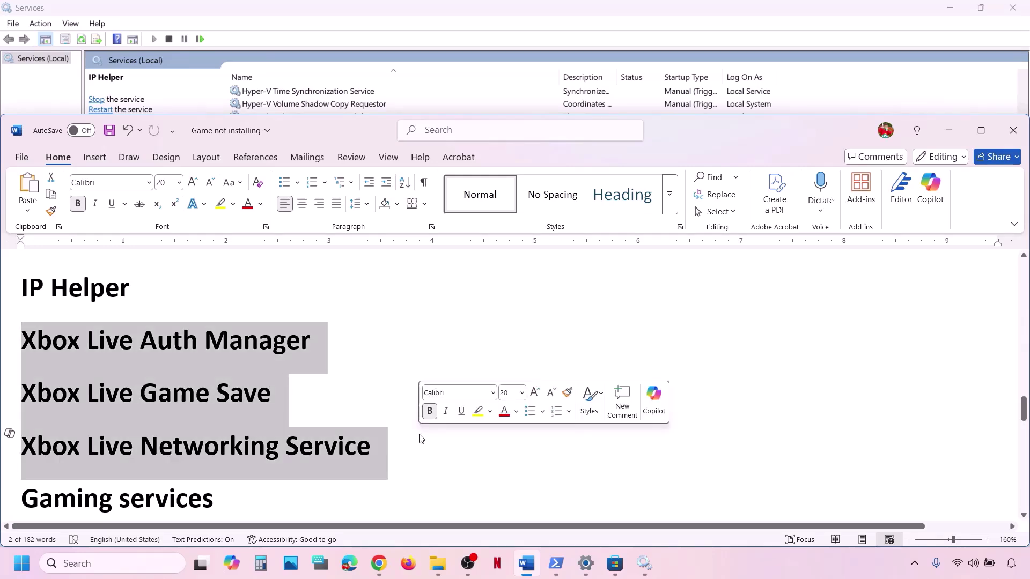
Switch to Services and locate the Xbox Live Auth Manager, Game Save and Networking Service entries.
{"action": "left_click", "coordinate": [644, 563]}
{"action": "left_click", "coordinate": [368, 422]}
{"action": "key", "text": "x"}
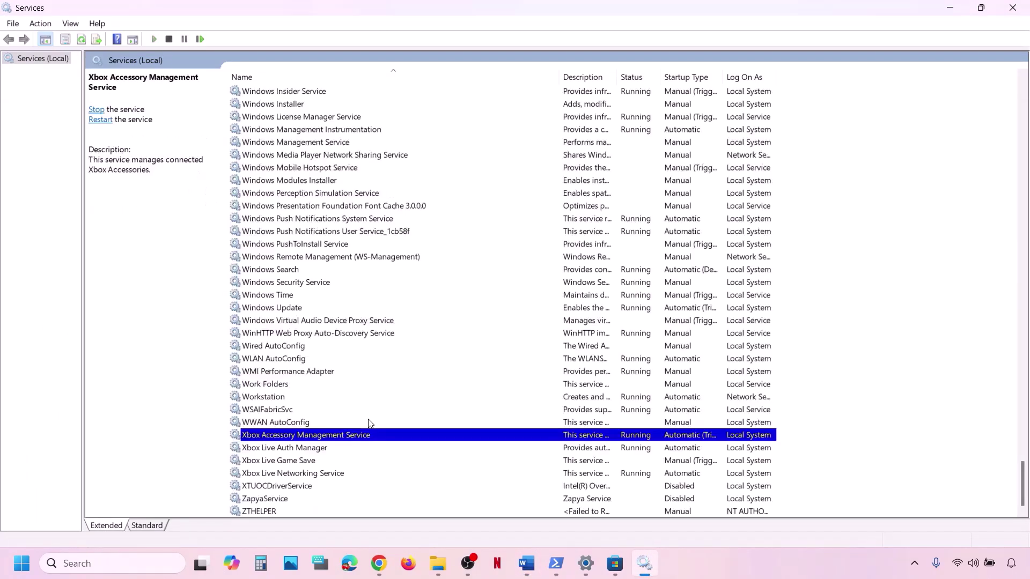
{"action": "left_click", "coordinate": [263, 446]}
{"action": "left_click", "coordinate": [262, 433]}
{"action": "left_click", "coordinate": [276, 448]}
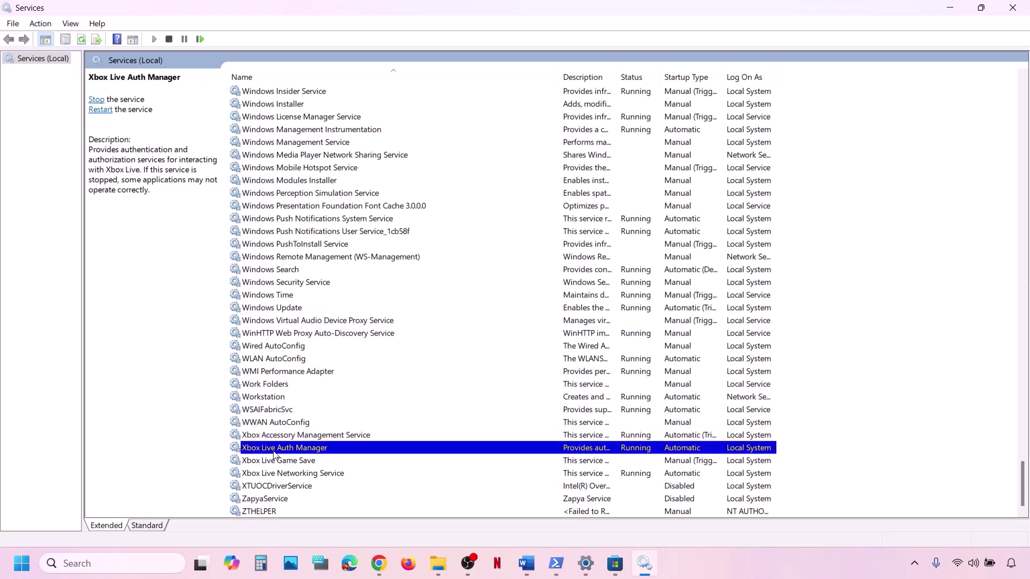
{"action": "left_click", "coordinate": [273, 464]}
{"action": "left_click", "coordinate": [277, 475]}
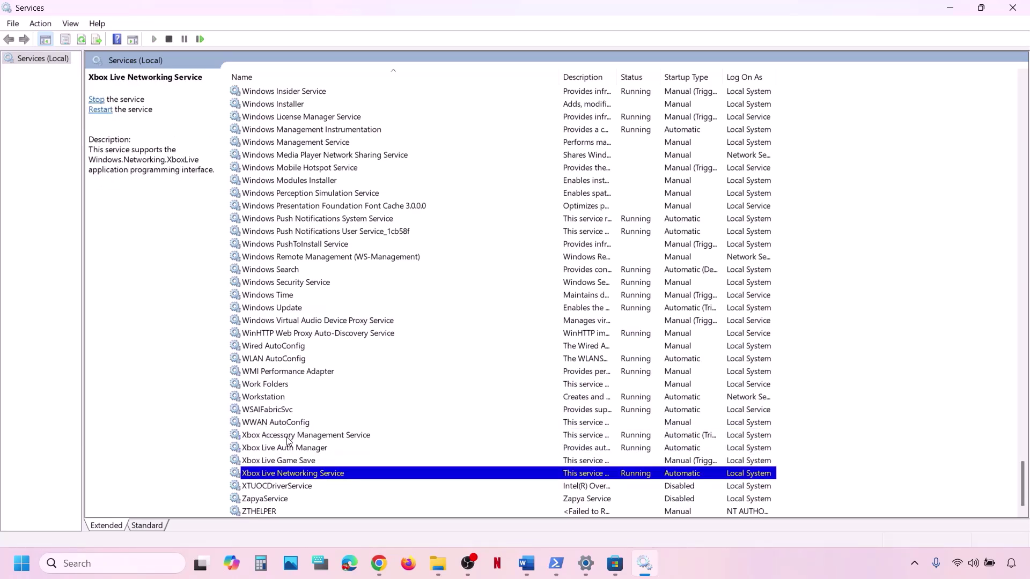
Set the startup type of Xbox Accessory Management Service to Automatic and close its properties.
{"action": "left_click", "coordinate": [289, 437]}
{"action": "double_click", "coordinate": [341, 438]}
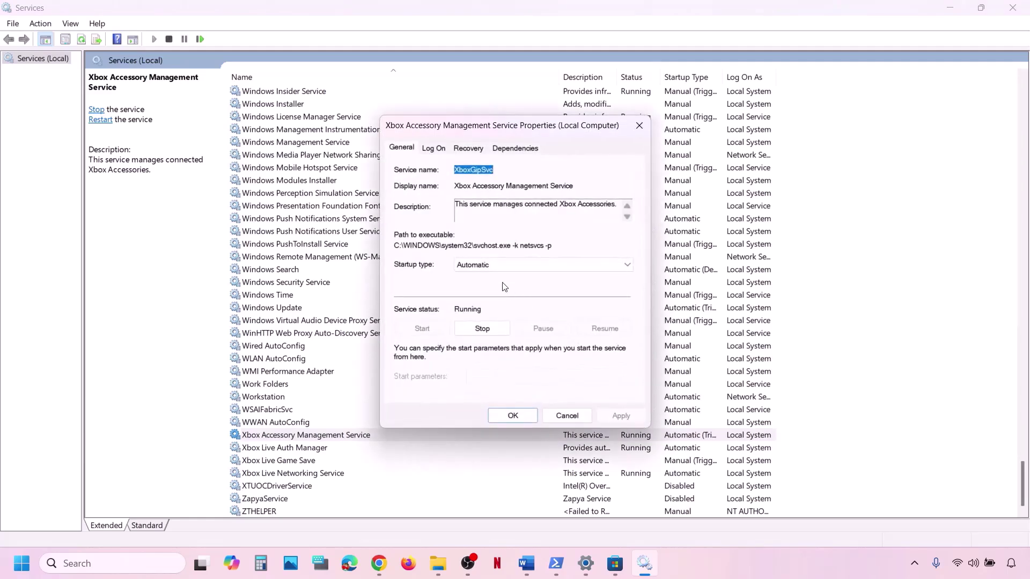
{"action": "left_click", "coordinate": [499, 268]}
{"action": "left_click", "coordinate": [484, 286]}
{"action": "left_click", "coordinate": [610, 415]}
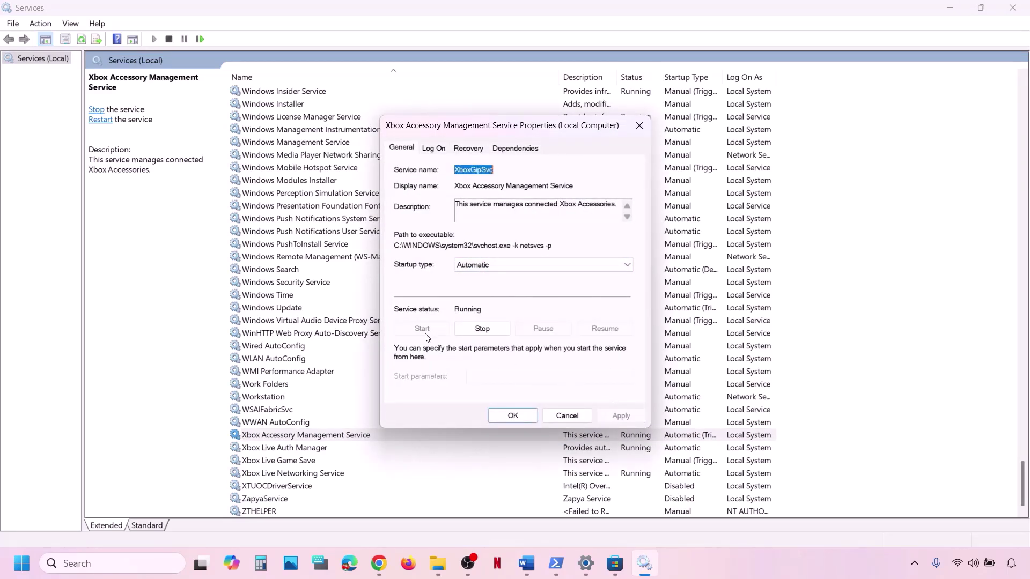
{"action": "left_click", "coordinate": [510, 417]}
Set the Xbox Live Auth Manager service's startup type to Automatic and close its properties.
{"action": "left_click", "coordinate": [313, 449]}
{"action": "double_click", "coordinate": [314, 450]}
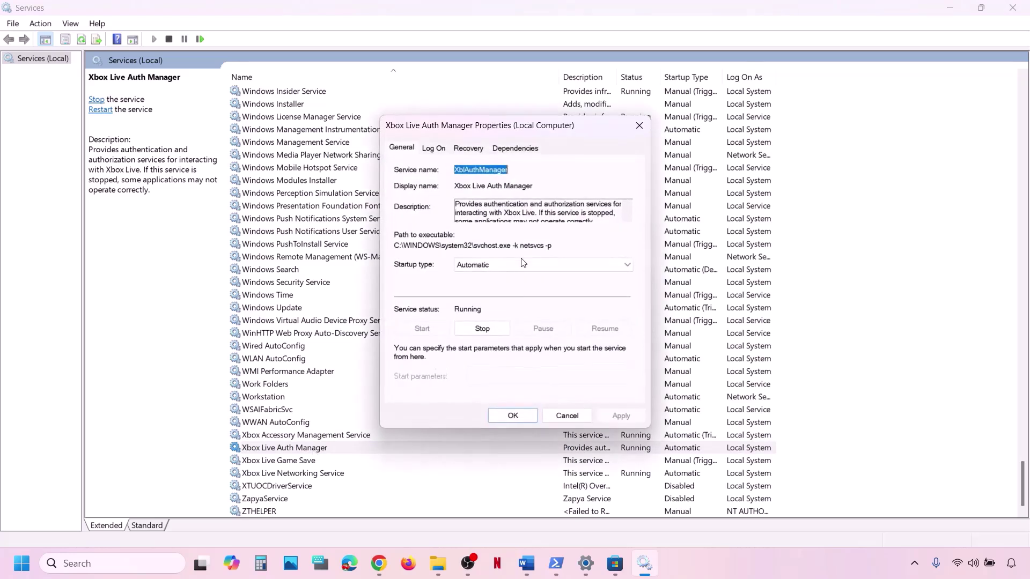
{"action": "left_click", "coordinate": [502, 263]}
{"action": "left_click", "coordinate": [491, 289]}
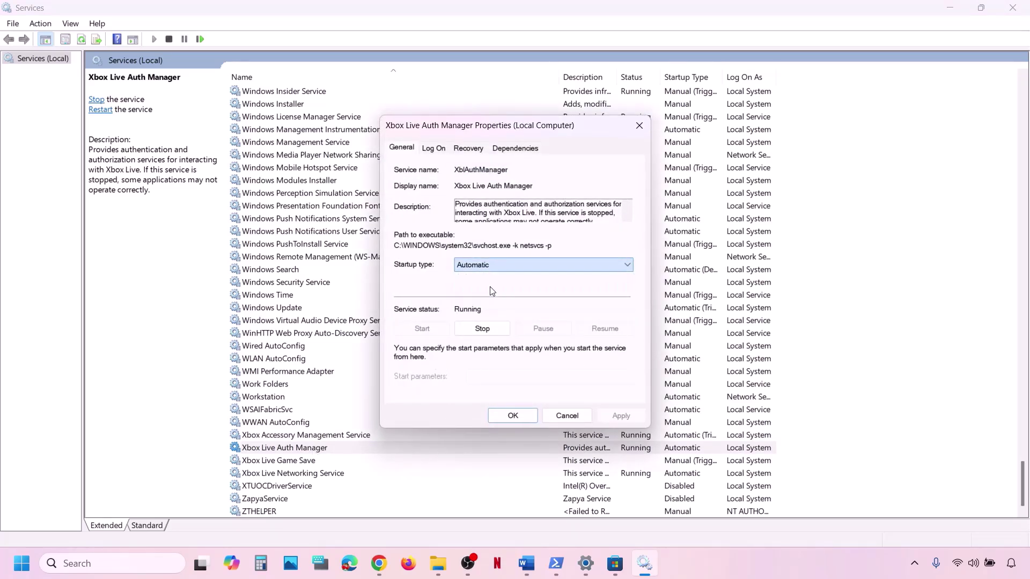
{"action": "left_click", "coordinate": [617, 415]}
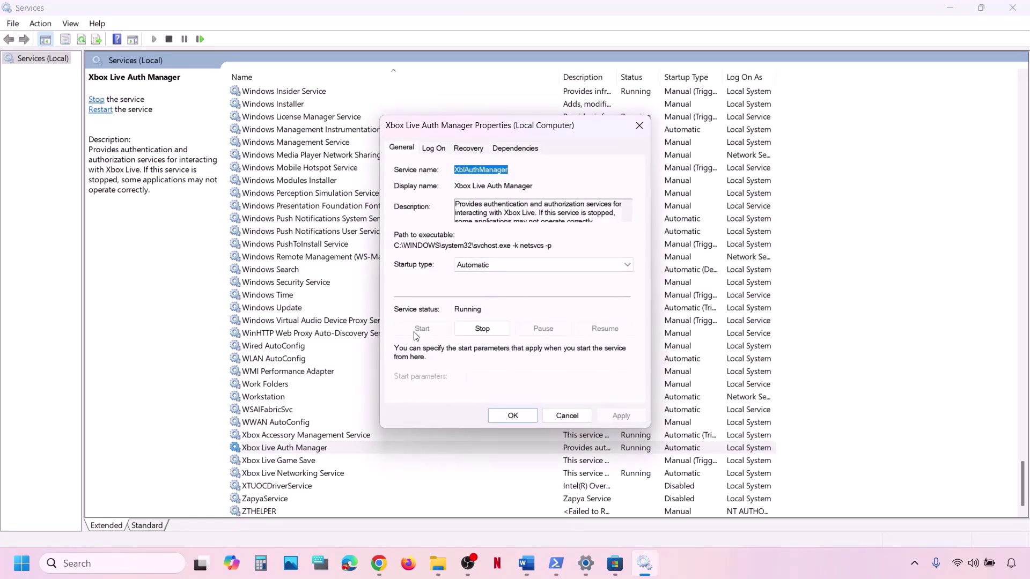
{"action": "left_click", "coordinate": [492, 416]}
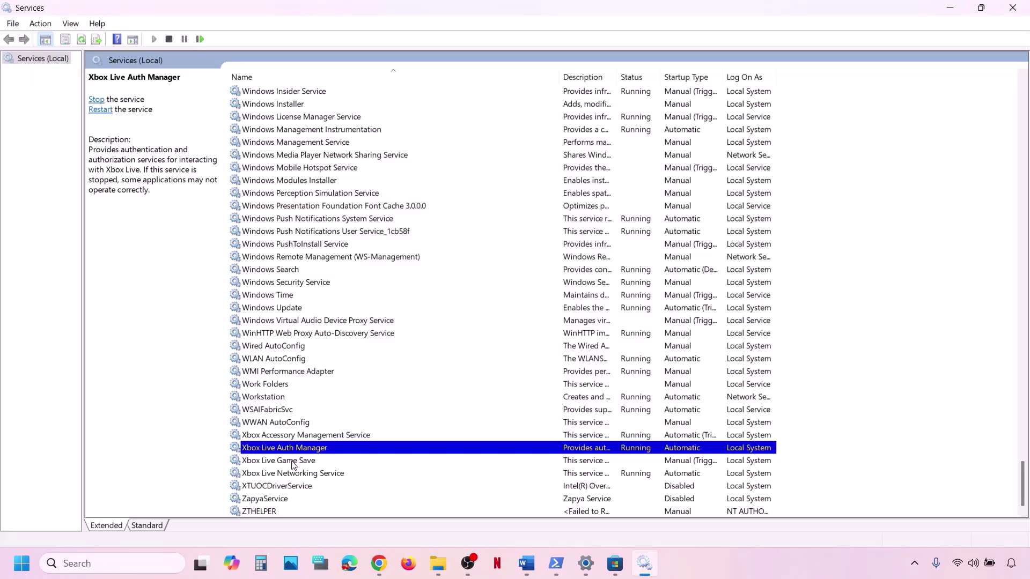
Set the Xbox Live Game Save service's startup type to Automatic, start the service and close its properties.
{"action": "double_click", "coordinate": [294, 462]}
{"action": "left_click", "coordinate": [480, 271]}
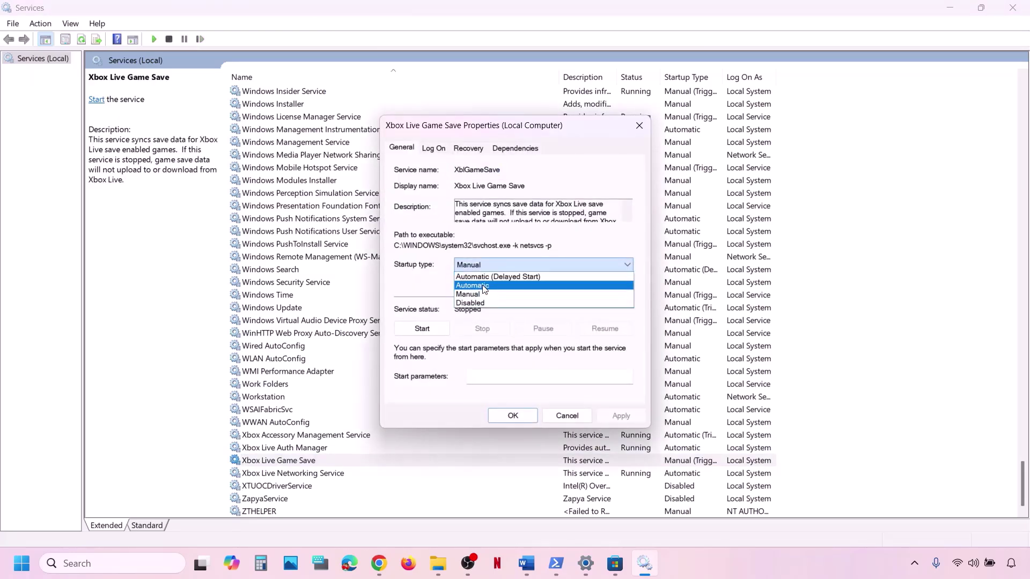
{"action": "left_click", "coordinate": [484, 289]}
{"action": "left_click", "coordinate": [618, 413]}
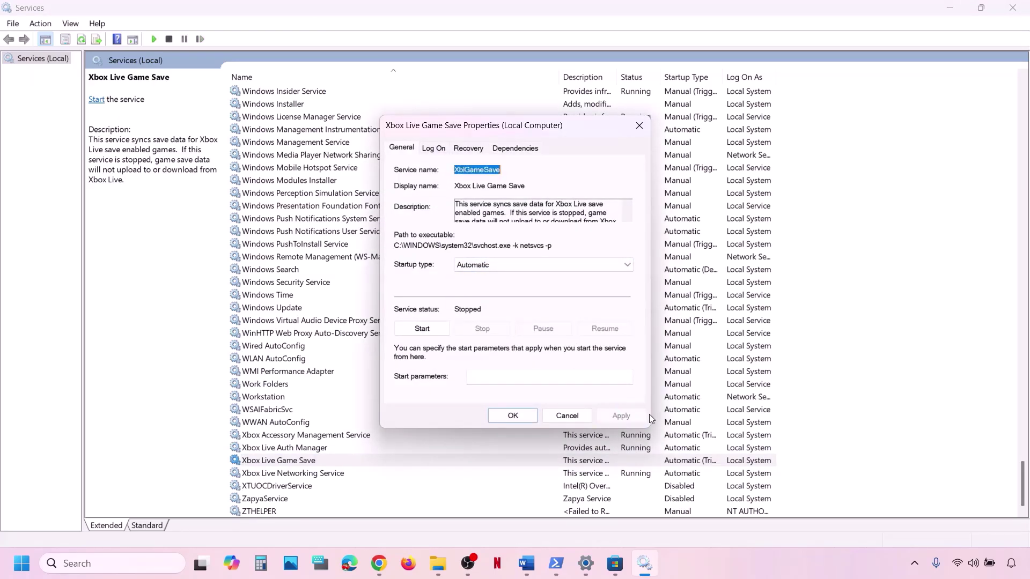
{"action": "left_click", "coordinate": [424, 333]}
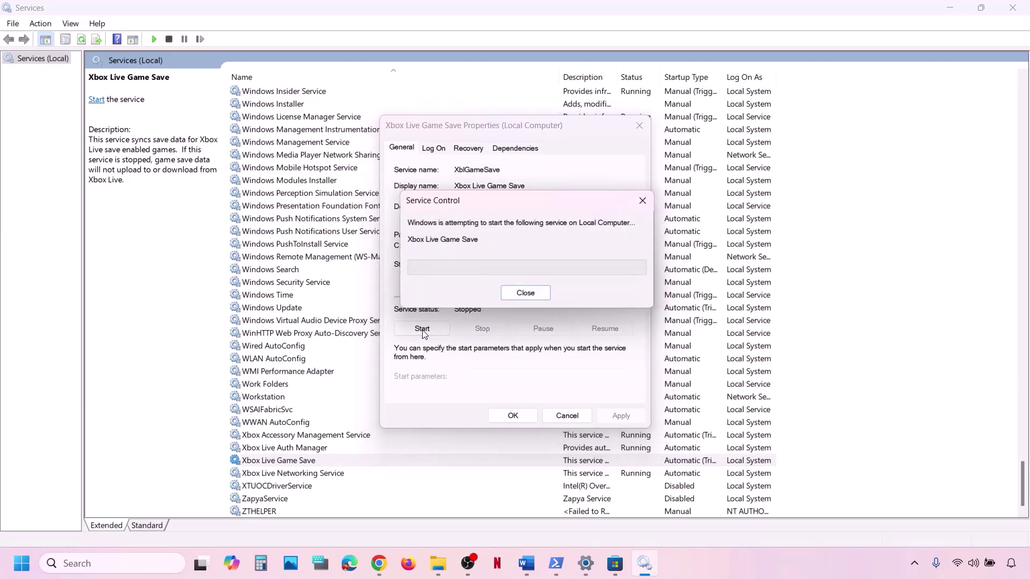
{"action": "left_click", "coordinate": [512, 416]}
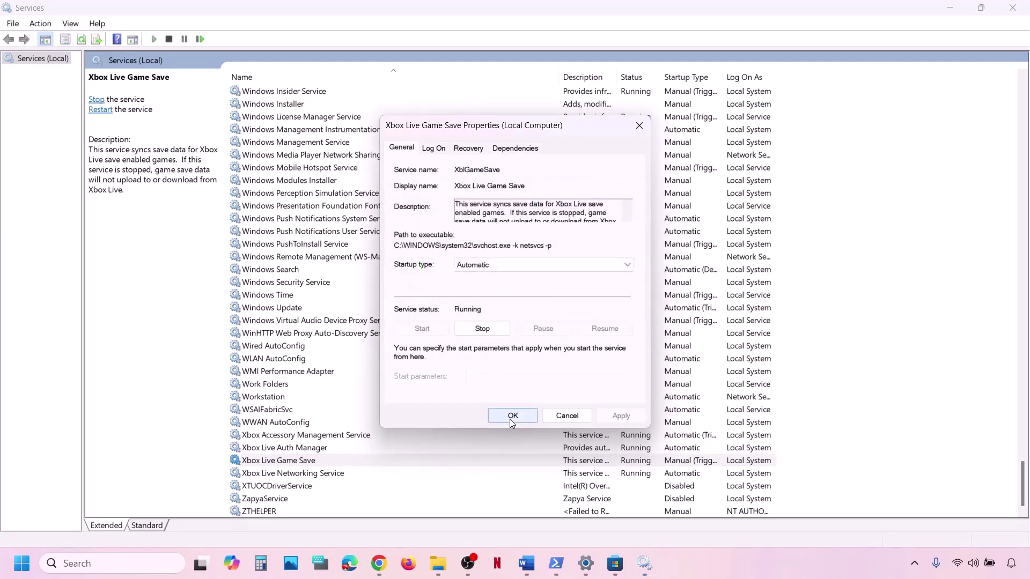
Set the Xbox Live Networking Service's startup type to Automatic, apply it and close its properties.
{"action": "double_click", "coordinate": [291, 473]}
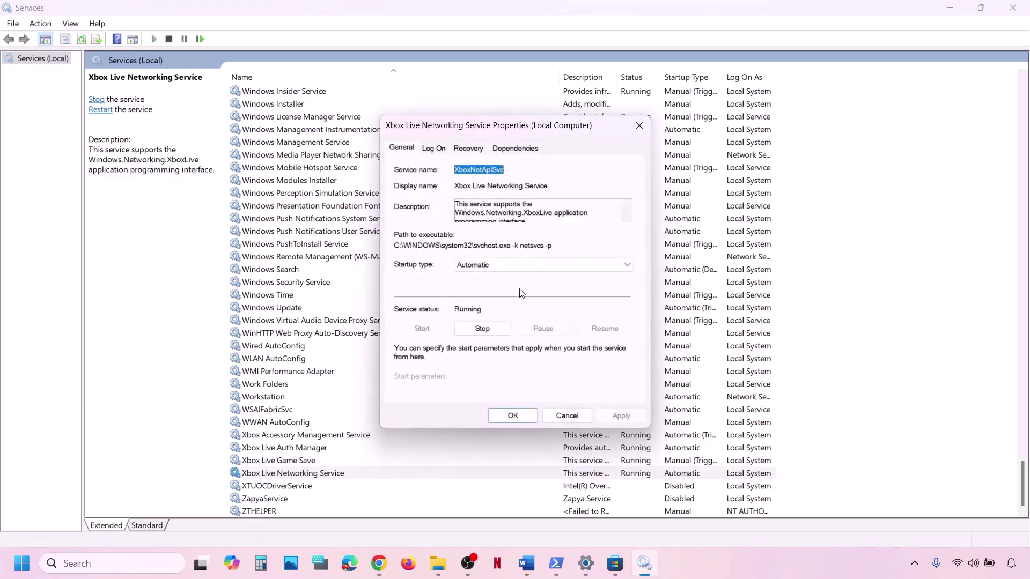
{"action": "left_click", "coordinate": [496, 266]}
{"action": "left_click", "coordinate": [482, 284]}
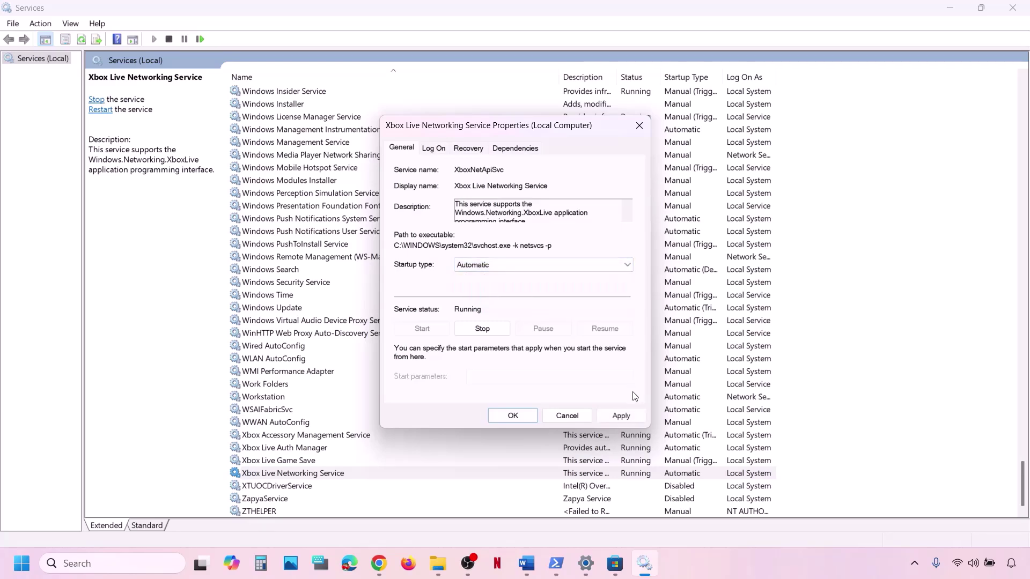
{"action": "left_click", "coordinate": [621, 416]}
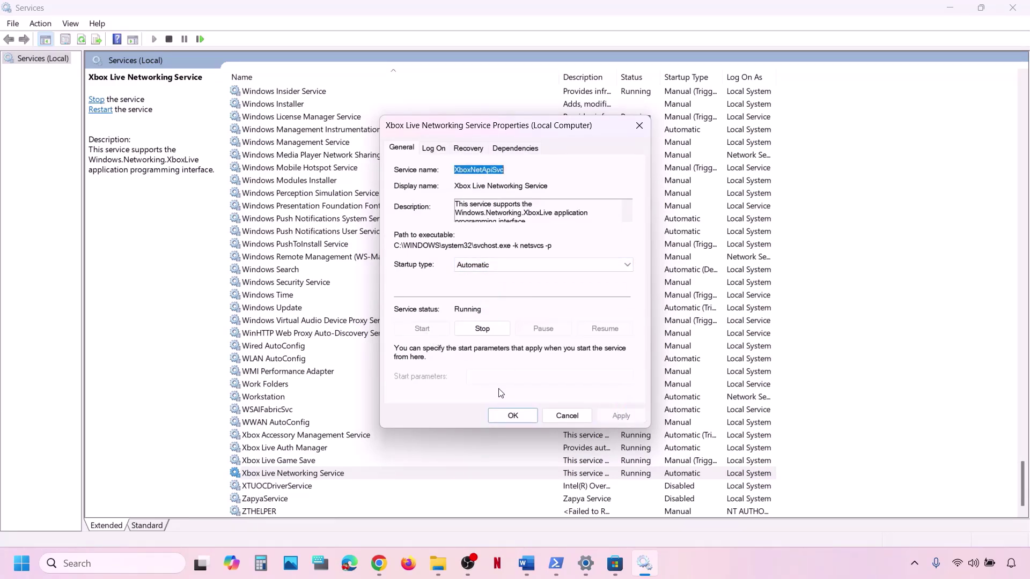
{"action": "left_click", "coordinate": [504, 416]}
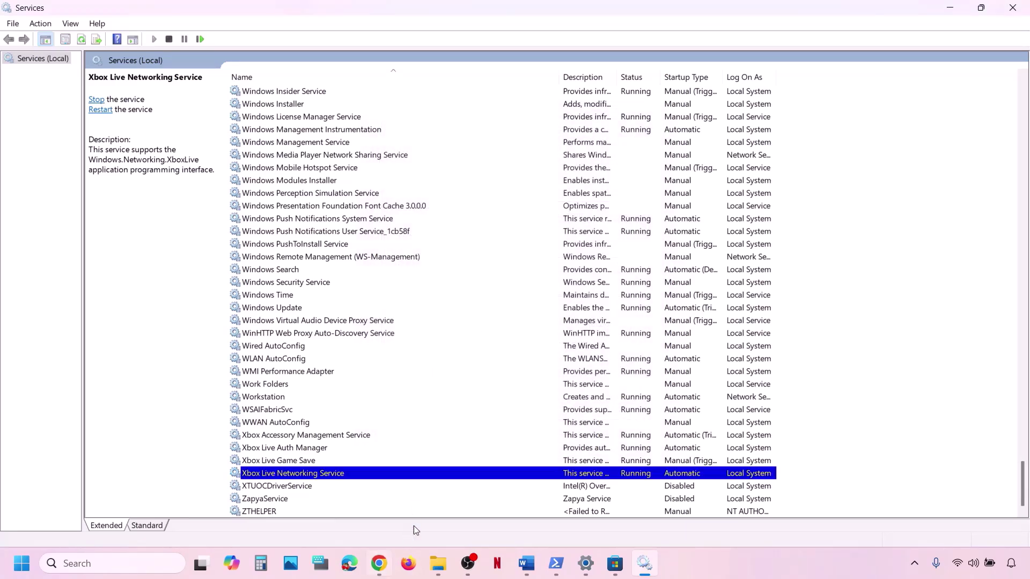
Switch to the Word document and select the Gaming services line in the service list.
{"action": "left_click", "coordinate": [526, 563]}
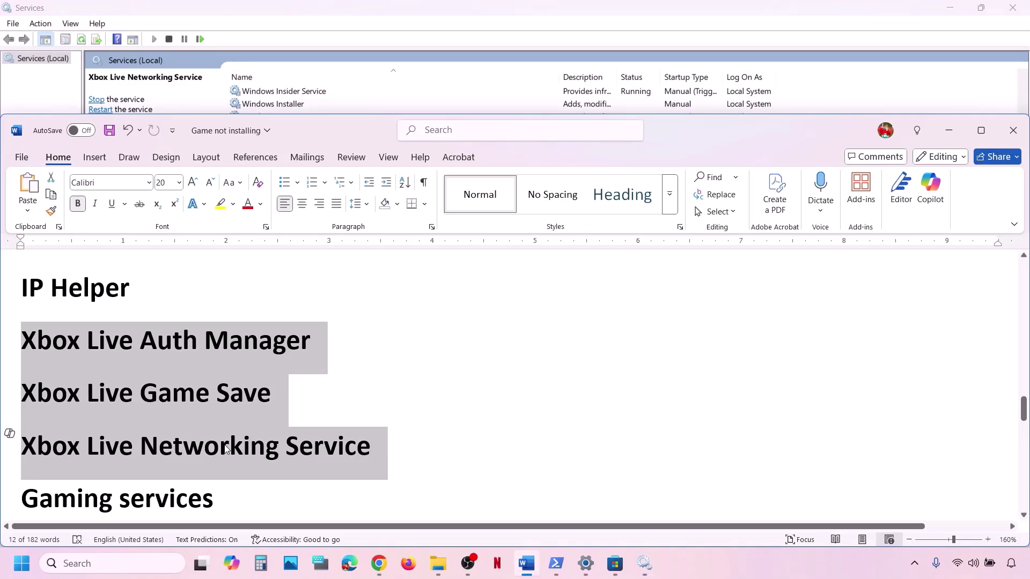
{"action": "scroll", "coordinate": [225, 445], "scroll_direction": "down", "scroll_amount": 1}
{"action": "scroll", "coordinate": [225, 445], "scroll_direction": "down", "scroll_amount": 1}
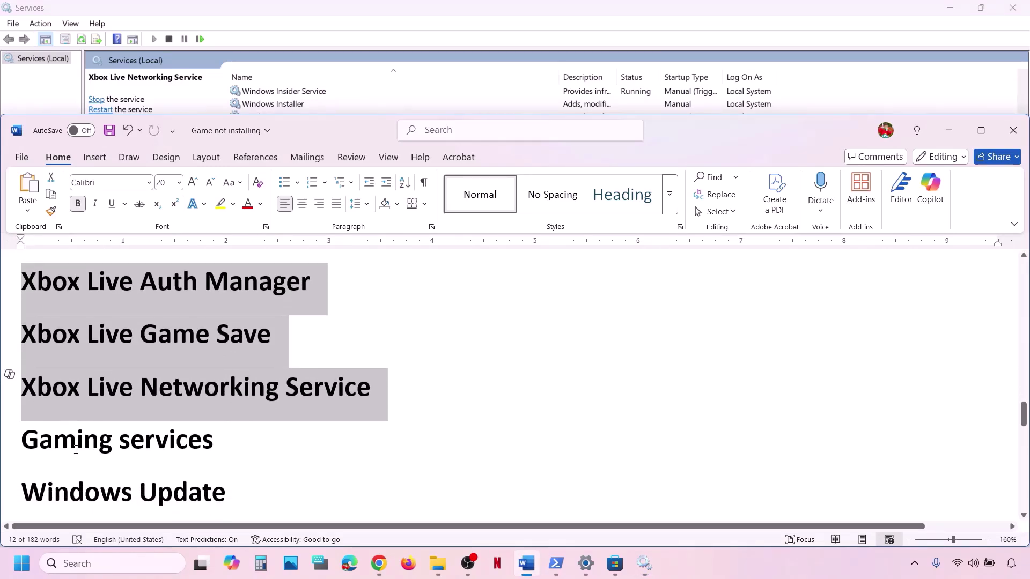
{"action": "left_click_drag", "start_coordinate": [76, 450], "coordinate": [276, 438]}
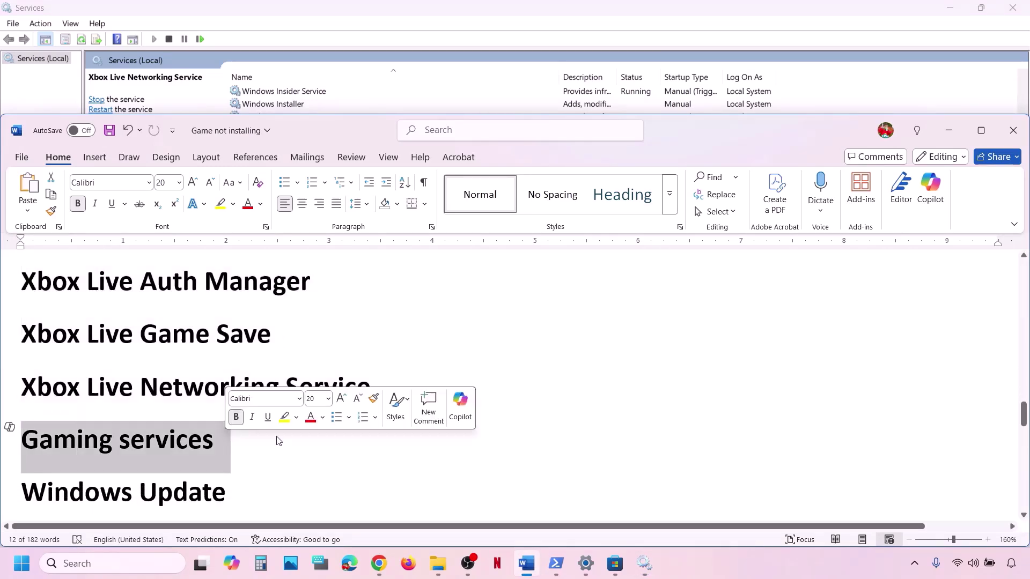
Switch to Services and restart both Gaming Services entries, first the Local System one, then the Local Service one.
{"action": "left_click", "coordinate": [655, 564]}
{"action": "left_click", "coordinate": [383, 343]}
{"action": "key", "text": "g"}
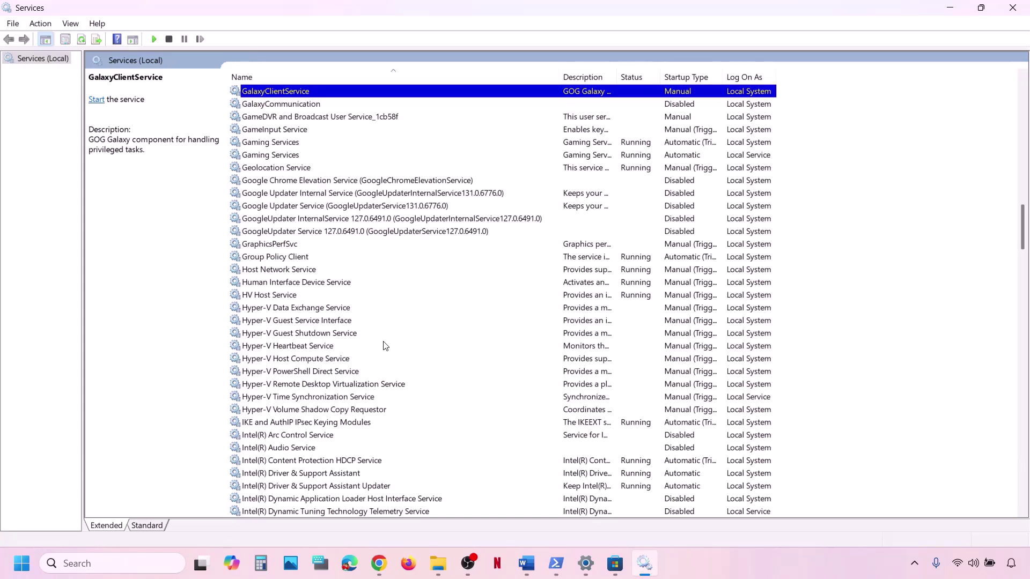
{"action": "scroll", "coordinate": [370, 327], "scroll_direction": "up", "scroll_amount": 4}
{"action": "left_click", "coordinate": [288, 296]}
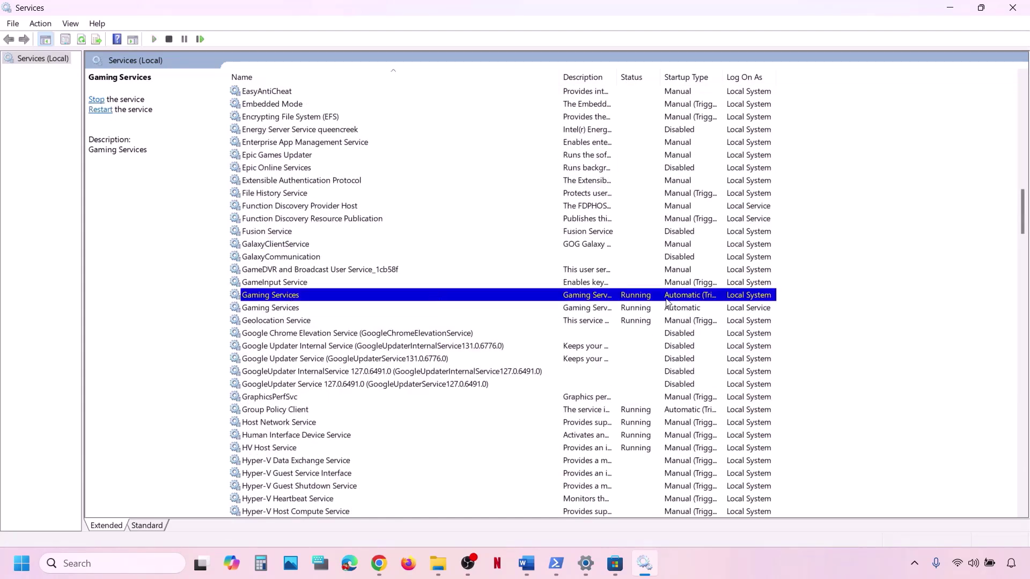
{"action": "right_click", "coordinate": [610, 297]}
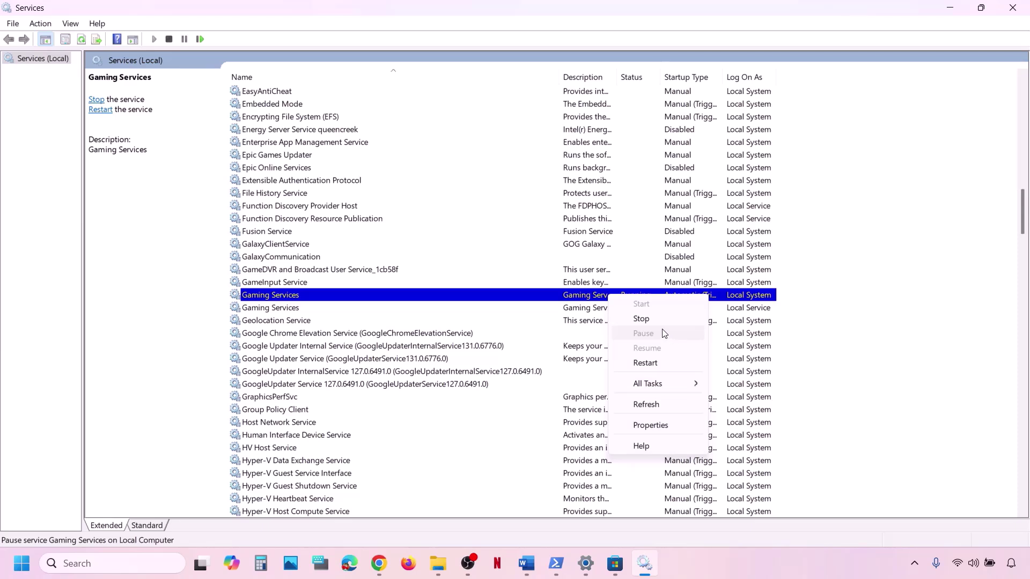
{"action": "left_click", "coordinate": [645, 363]}
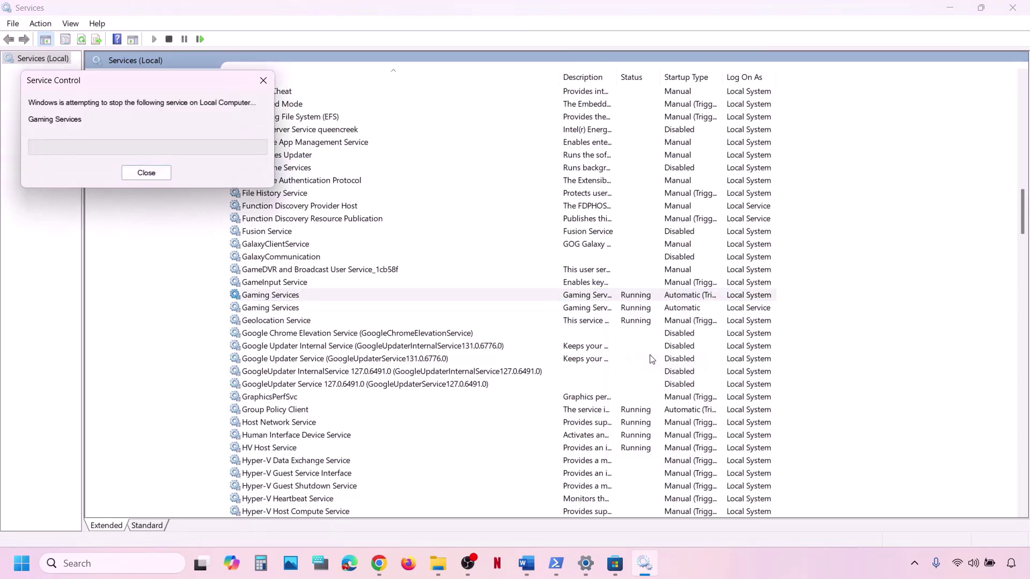
{"action": "left_click", "coordinate": [592, 310]}
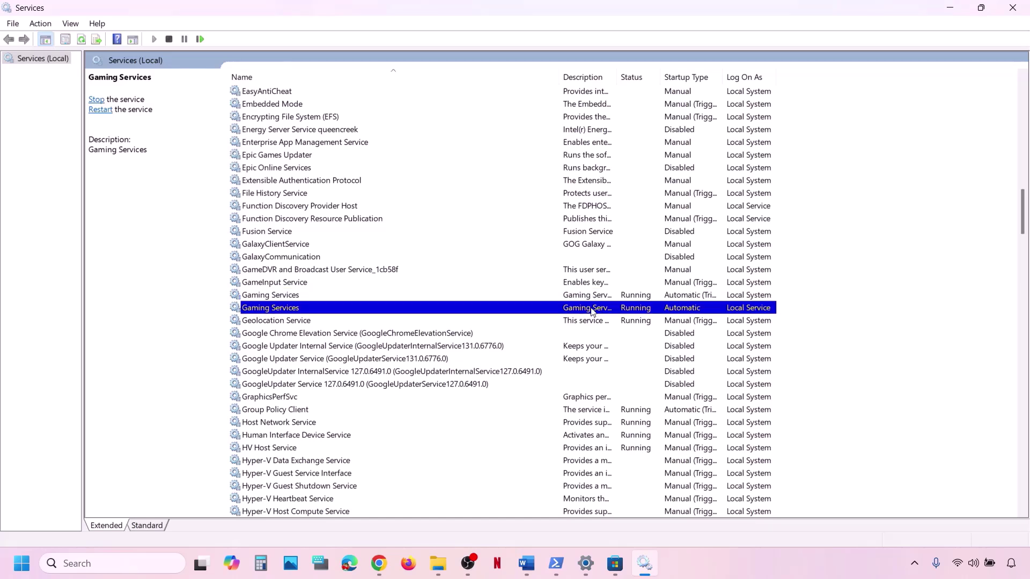
{"action": "right_click", "coordinate": [591, 310]}
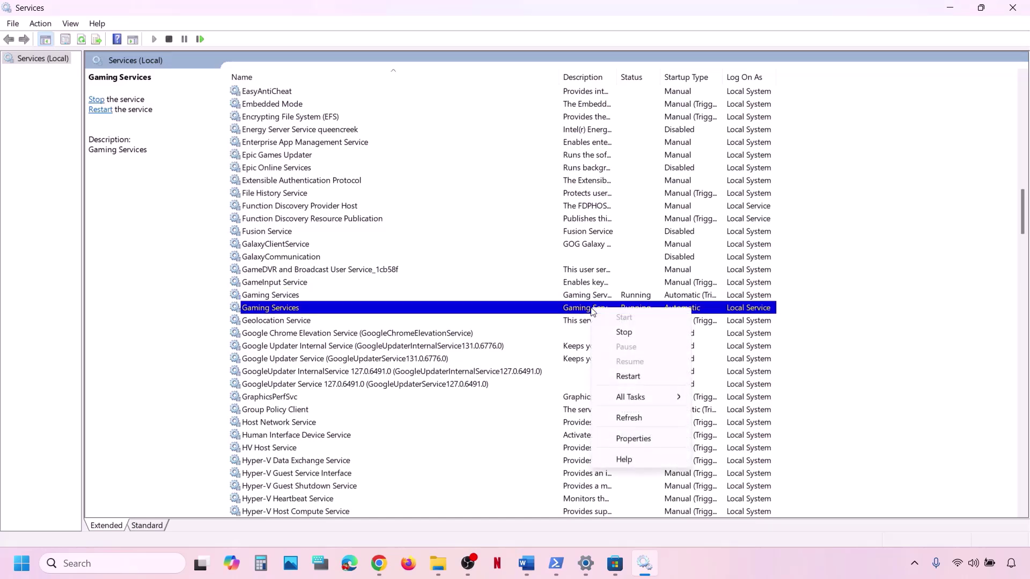
{"action": "left_click", "coordinate": [637, 375]}
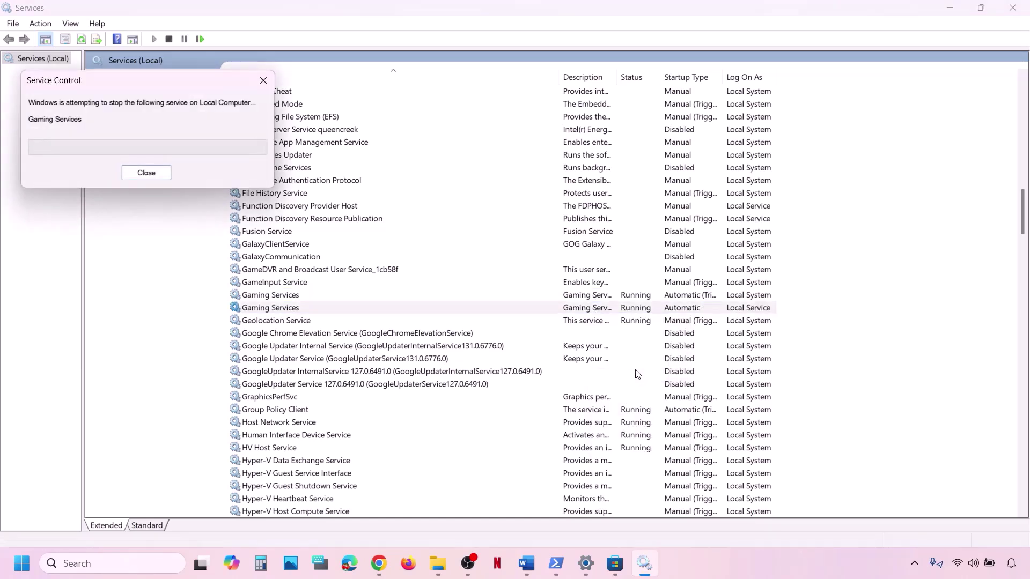
Stop both Gaming Services entries, beginning with the one that logs on as Local System.
{"action": "left_click", "coordinate": [597, 300]}
{"action": "right_click", "coordinate": [606, 300]}
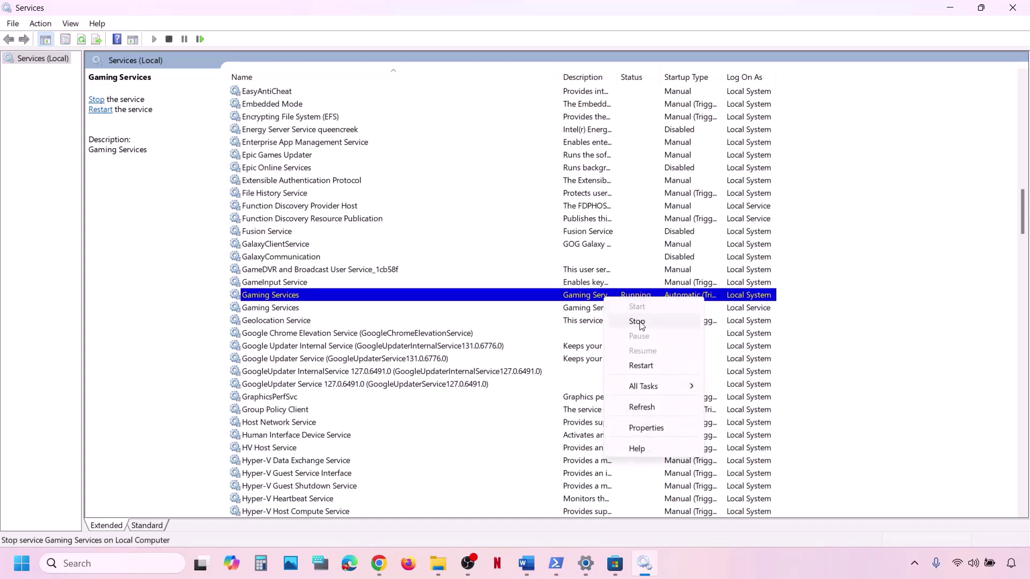
{"action": "left_click", "coordinate": [642, 322]}
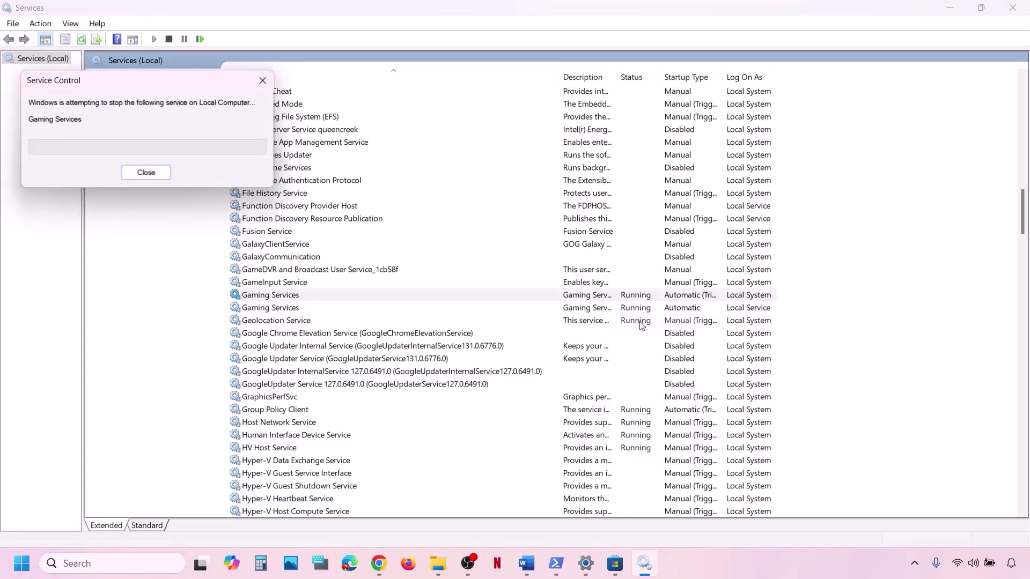
{"action": "left_click", "coordinate": [607, 307]}
{"action": "right_click", "coordinate": [607, 308]}
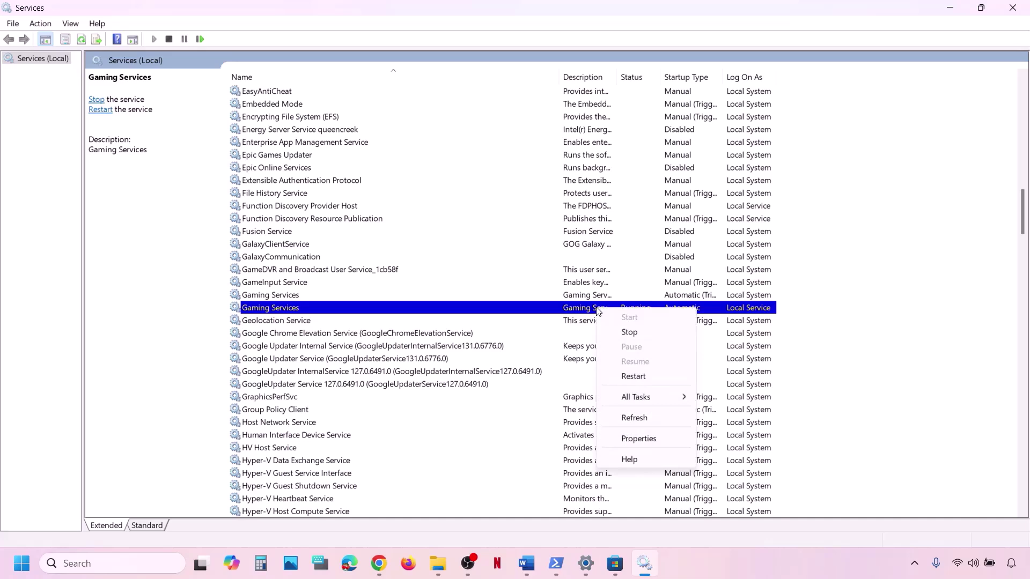
{"action": "left_click", "coordinate": [644, 335]}
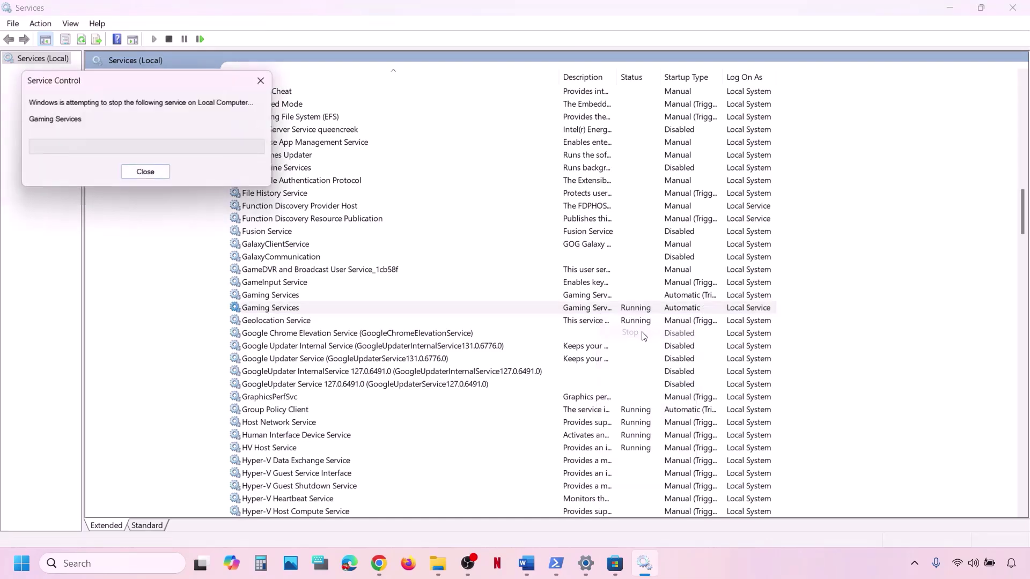
Start the Gaming Services entry that logs on as Local Service and restart the Local System one.
{"action": "right_click", "coordinate": [598, 298]}
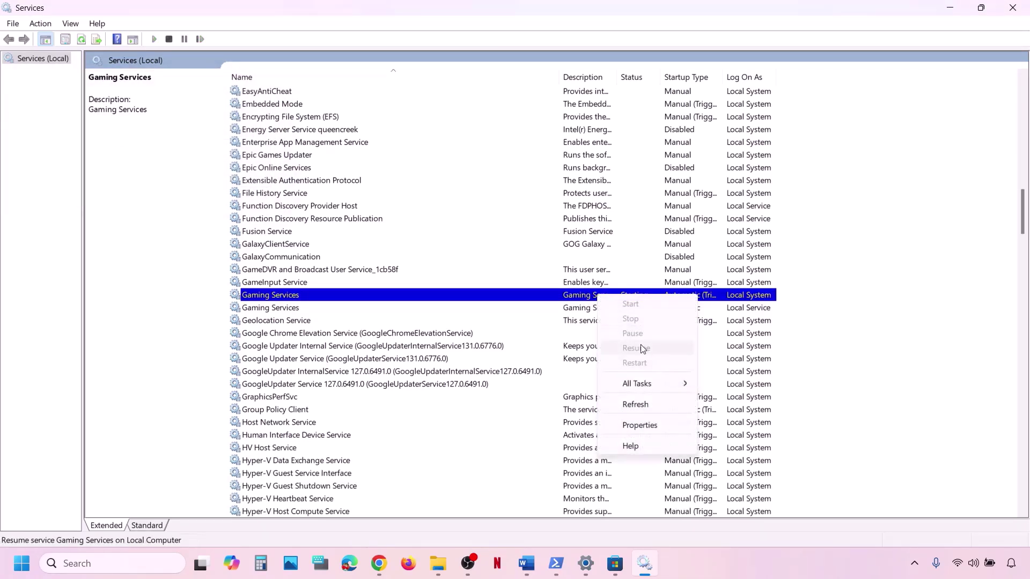
{"action": "left_click", "coordinate": [587, 312]}
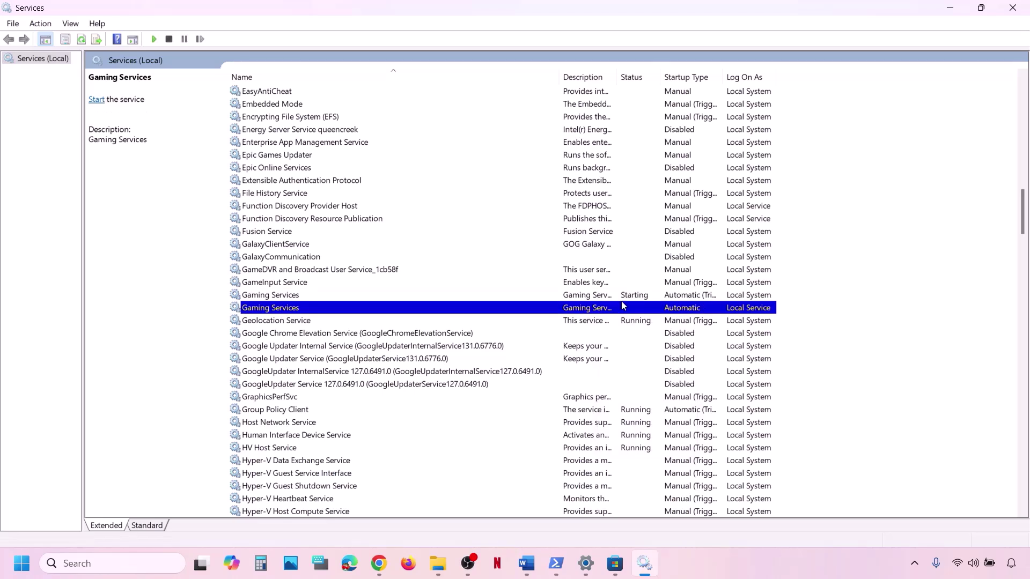
{"action": "right_click", "coordinate": [598, 310]}
{"action": "left_click", "coordinate": [631, 318]}
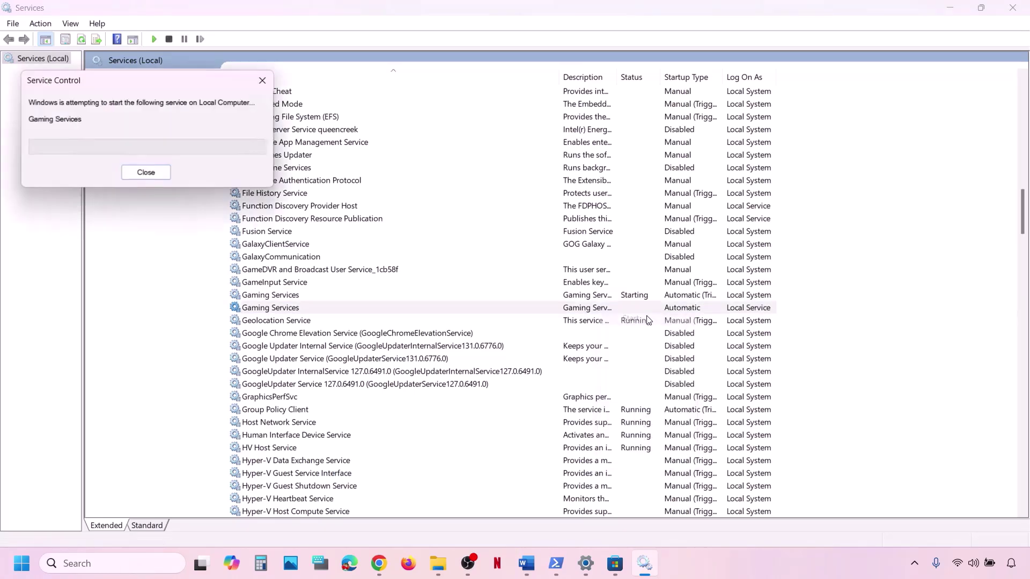
{"action": "right_click", "coordinate": [604, 297]}
{"action": "left_click", "coordinate": [641, 365]}
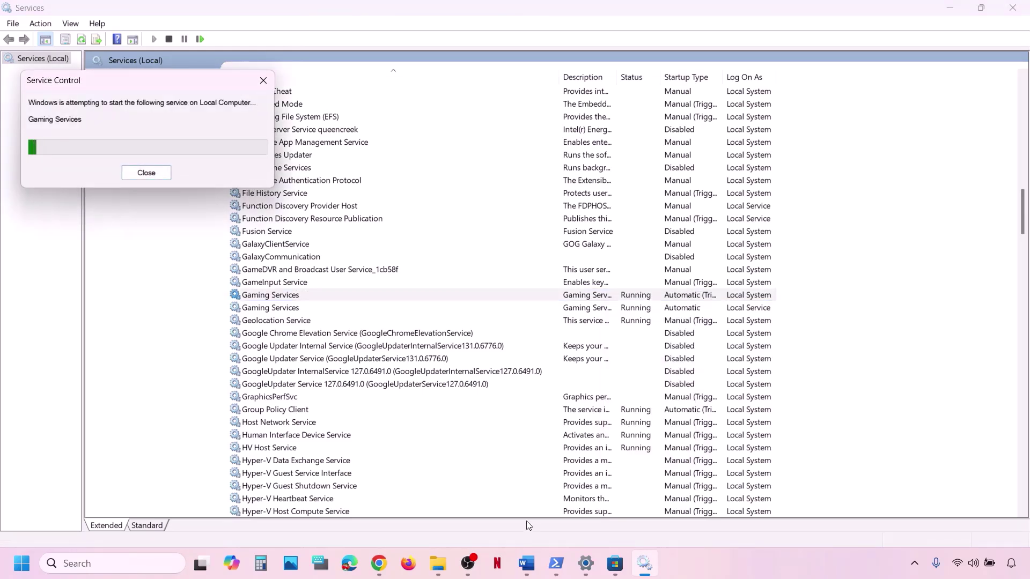
Check the services listed after Gaming services in the Word document, and locate Windows Update in Services.
{"action": "left_click", "coordinate": [525, 555]}
{"action": "scroll", "coordinate": [314, 385], "scroll_direction": "down", "scroll_amount": 3}
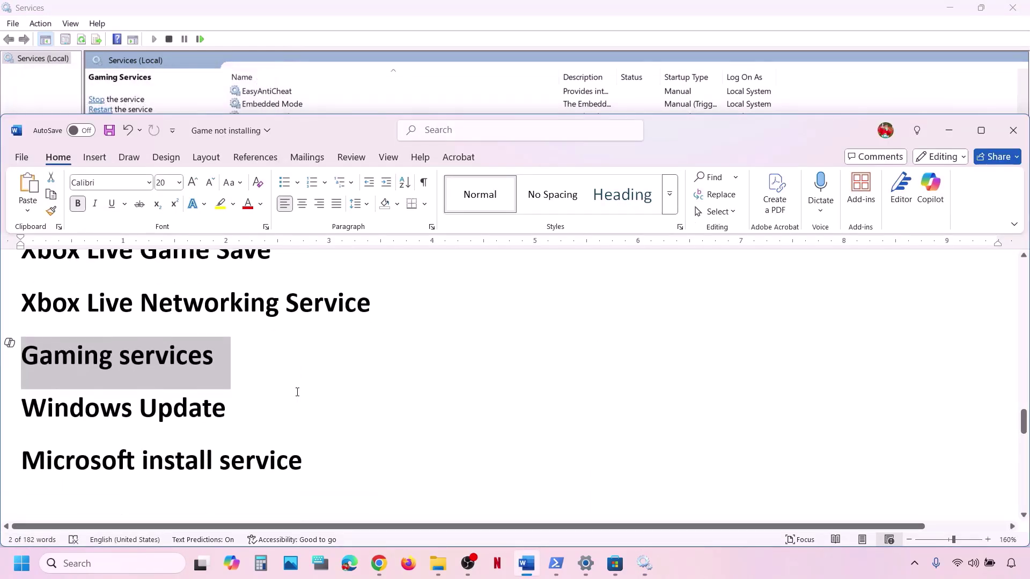
{"action": "left_click", "coordinate": [648, 558]}
{"action": "left_click", "coordinate": [466, 412]}
{"action": "key", "text": "w"}
{"action": "scroll", "coordinate": [468, 413], "scroll_direction": "down", "scroll_amount": 7}
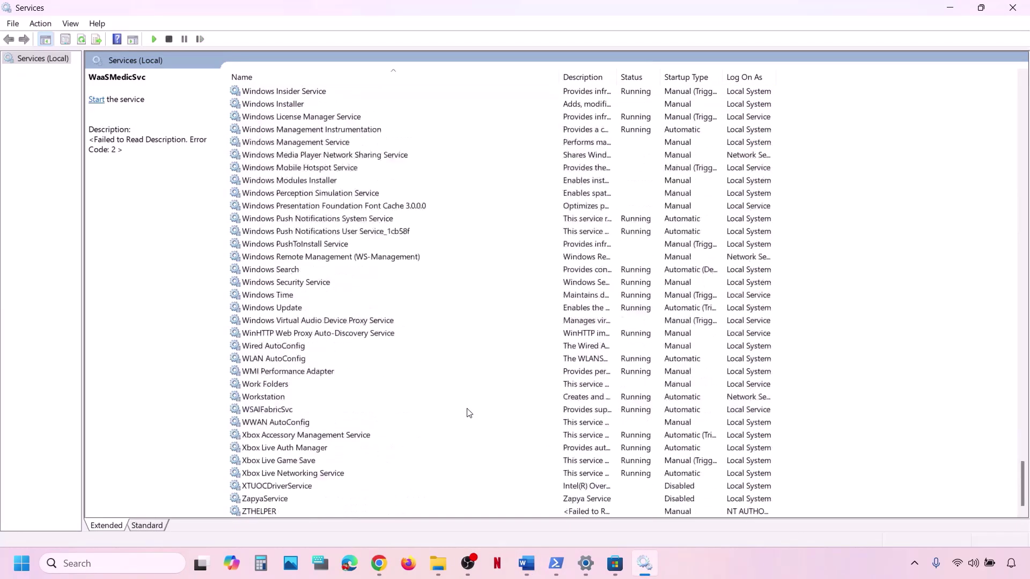
Set the Windows Update service's startup type to Automatic and restart the service.
{"action": "double_click", "coordinate": [286, 309]}
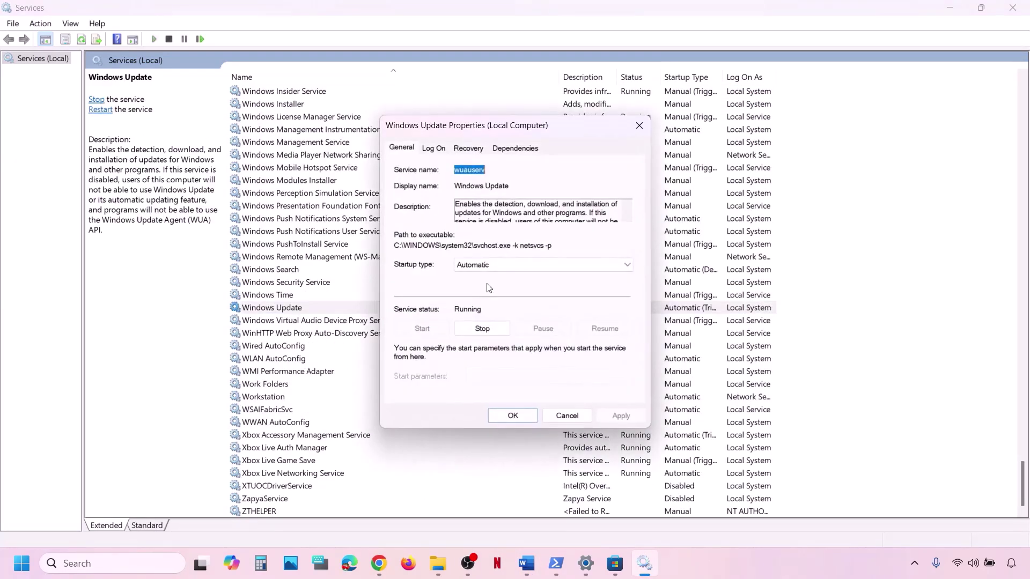
{"action": "left_click", "coordinate": [489, 266]}
{"action": "left_click", "coordinate": [472, 284]}
{"action": "left_click", "coordinate": [512, 416]}
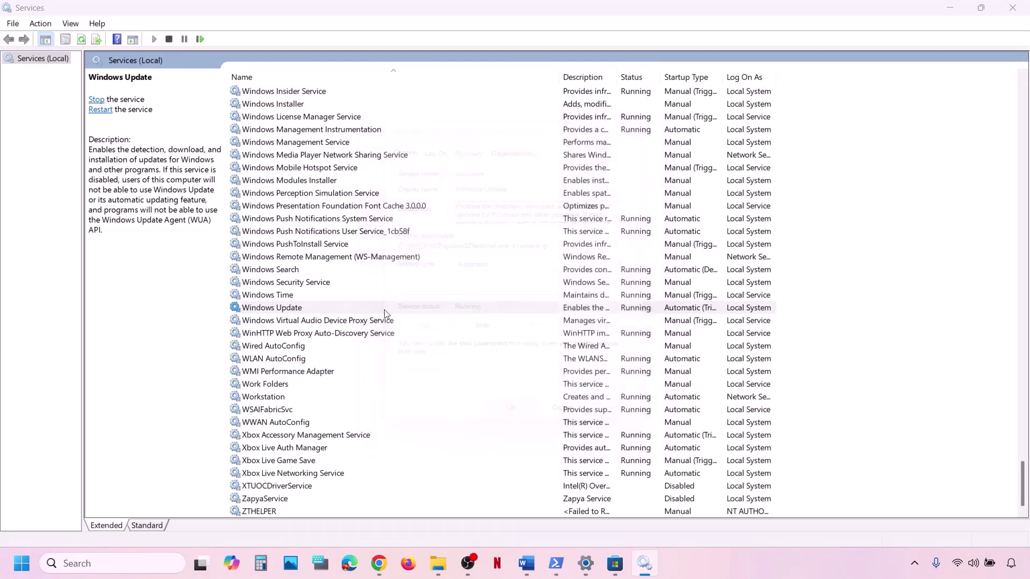
{"action": "right_click", "coordinate": [286, 310]}
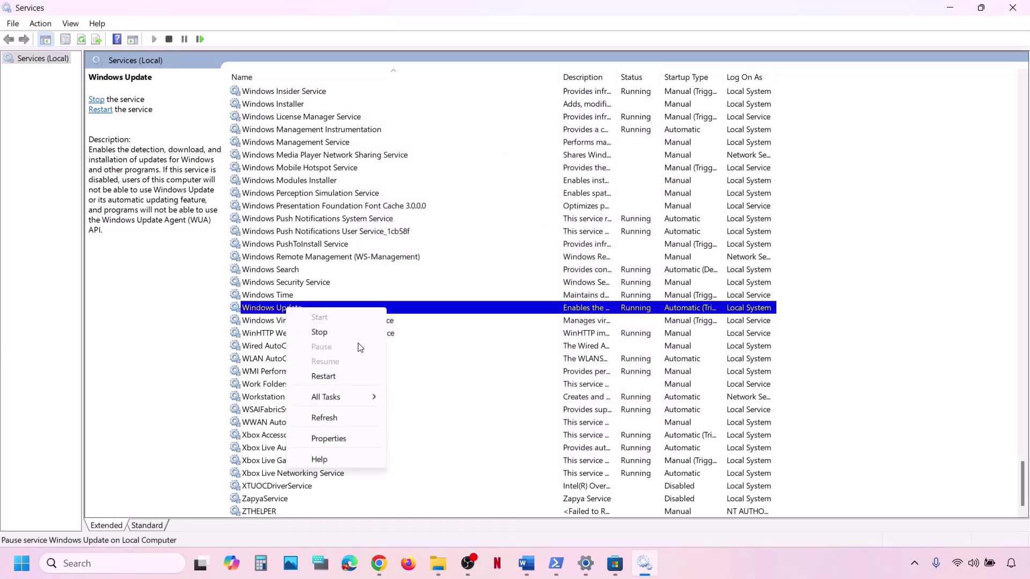
{"action": "left_click", "coordinate": [343, 379]}
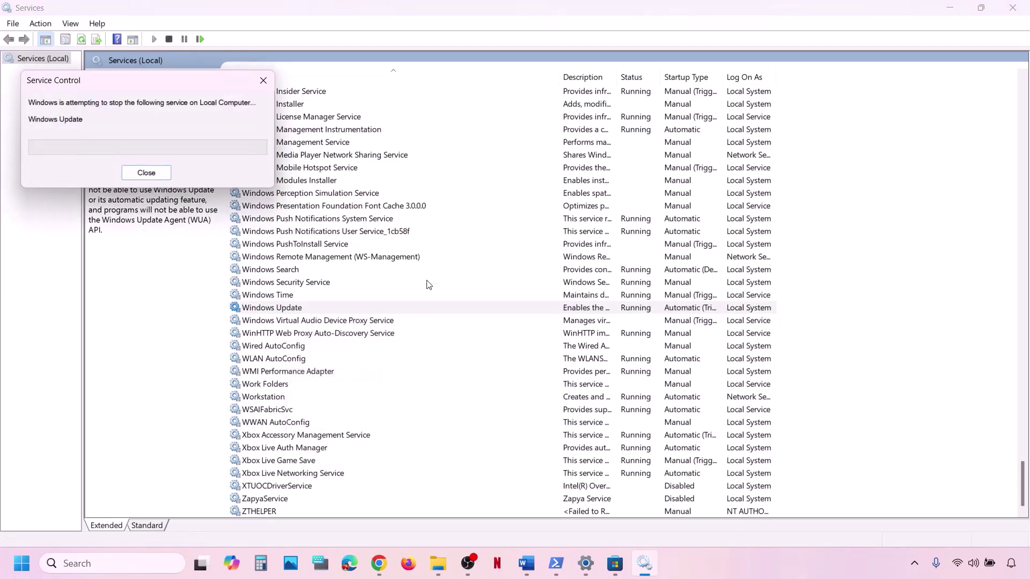
Locate Microsoft Store Install Service, set its startup type to Automatic and restart the service.
{"action": "left_click", "coordinate": [362, 272]}
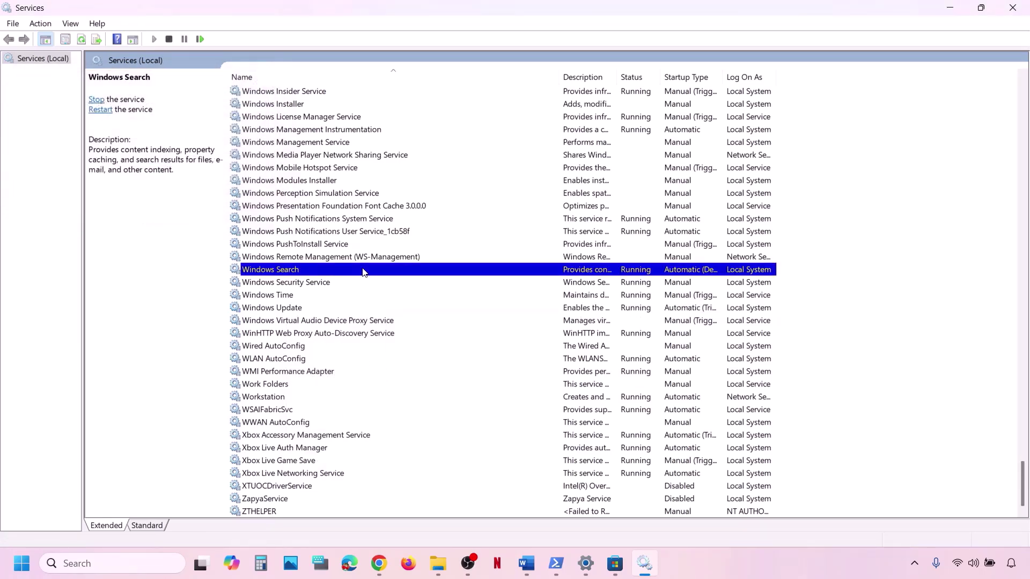
{"action": "type", "text": "mi"}
{"action": "left_click", "coordinate": [314, 284]}
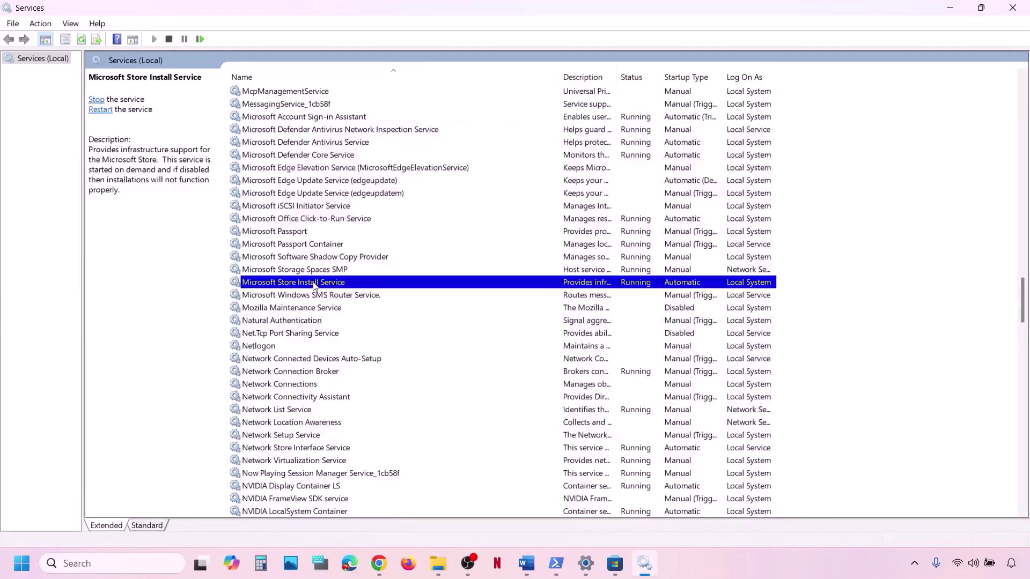
{"action": "double_click", "coordinate": [382, 286]}
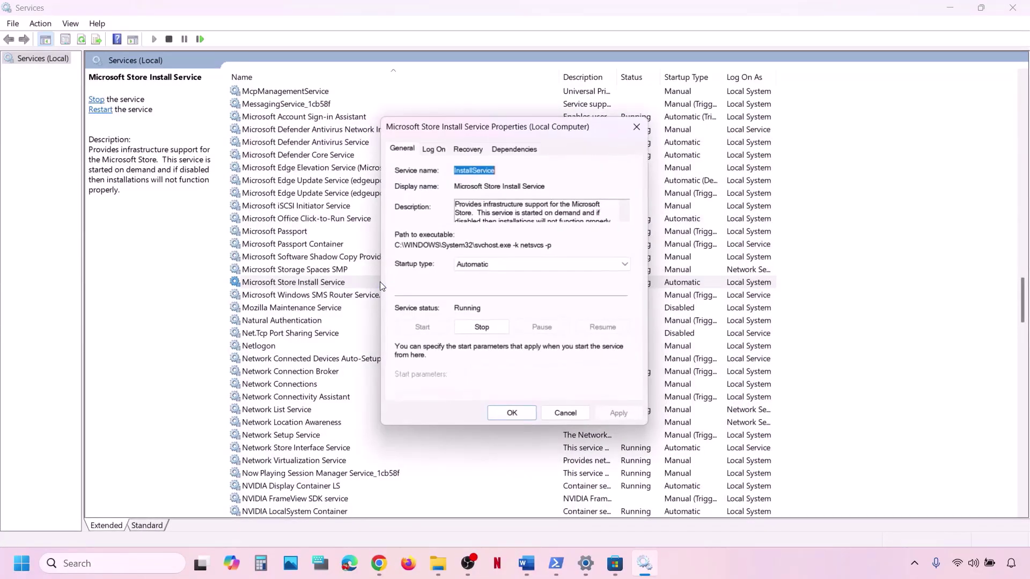
{"action": "left_click", "coordinate": [509, 265]}
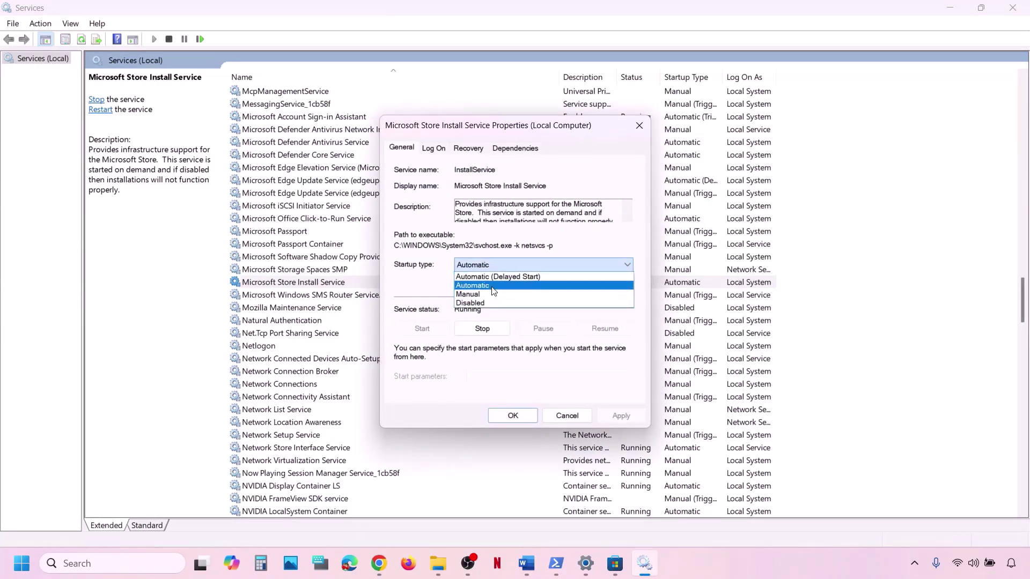
{"action": "left_click", "coordinate": [490, 286]}
{"action": "left_click", "coordinate": [620, 415]}
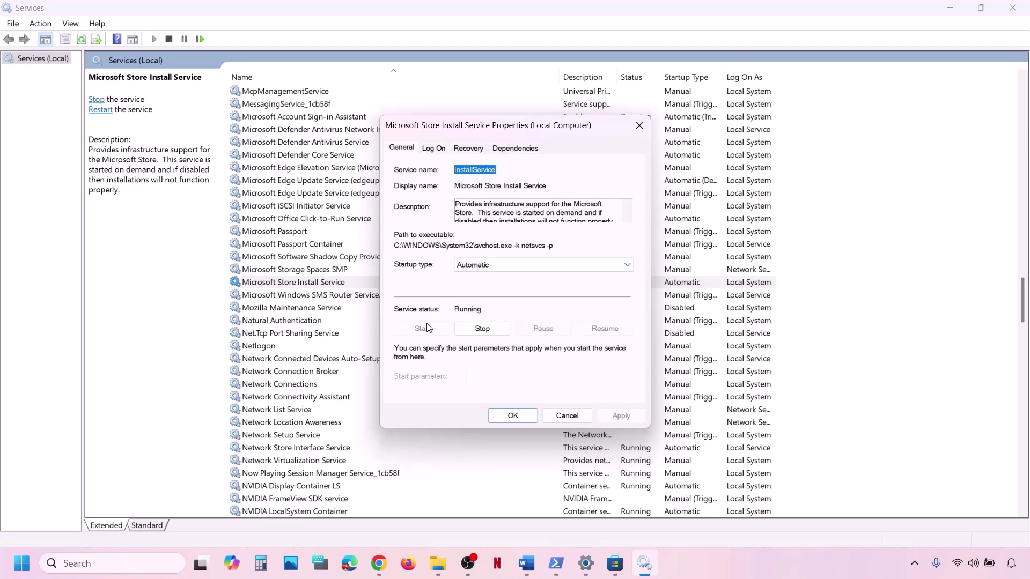
{"action": "left_click", "coordinate": [510, 416]}
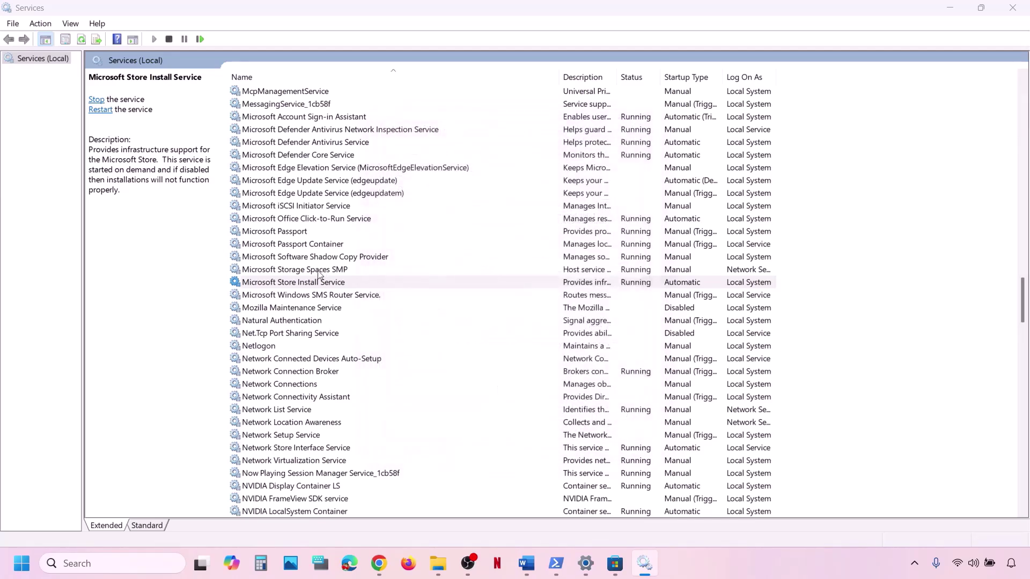
{"action": "right_click", "coordinate": [312, 288]}
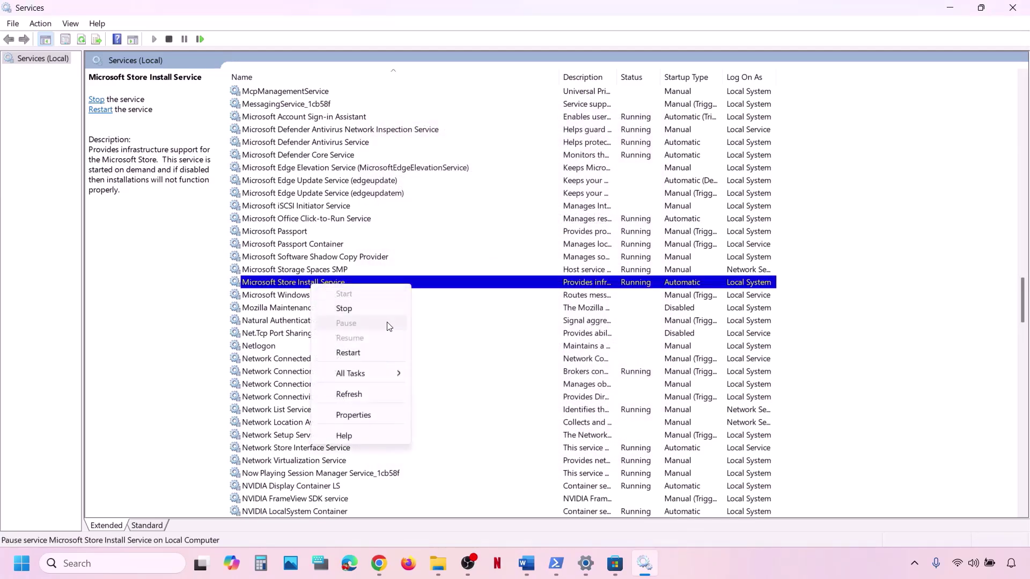
{"action": "left_click", "coordinate": [354, 354]}
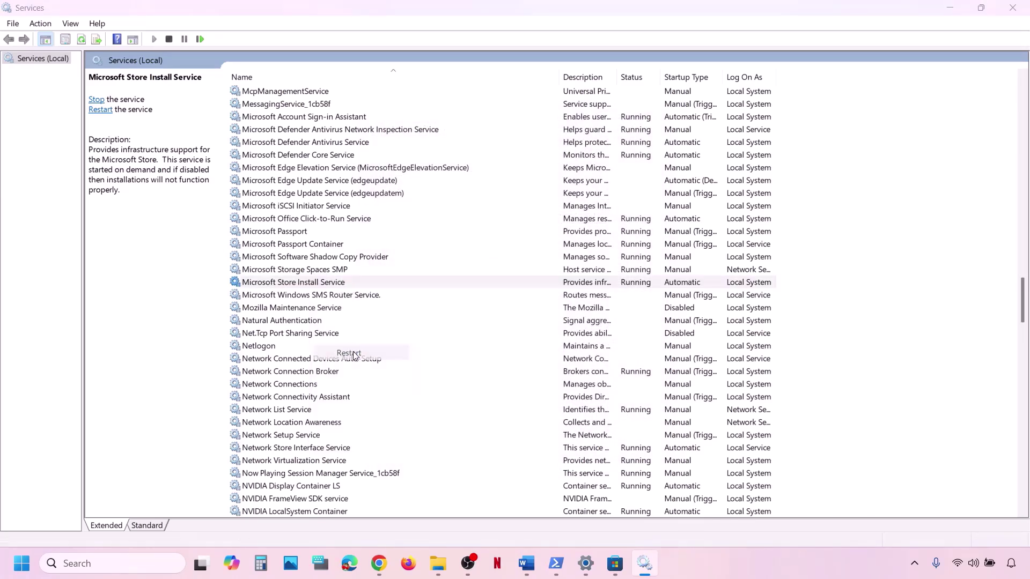
Close Services, start a check for updates on the Windows Update page of Settings, and bring up the computer's power options.
{"action": "left_click", "coordinate": [1013, 8]}
{"action": "scroll", "coordinate": [523, 361], "scroll_direction": "down", "scroll_amount": 5}
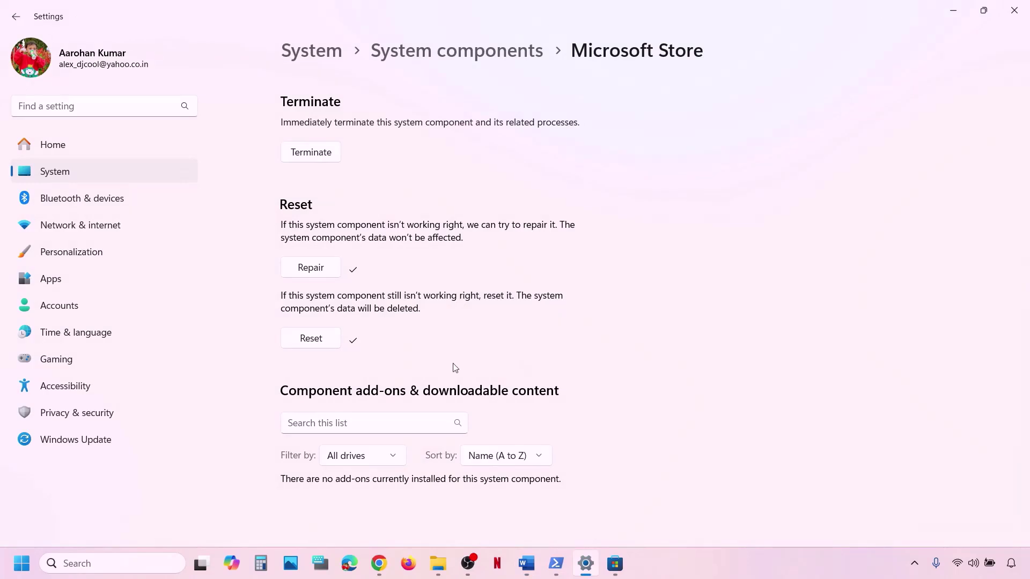
{"action": "left_click", "coordinate": [111, 446]}
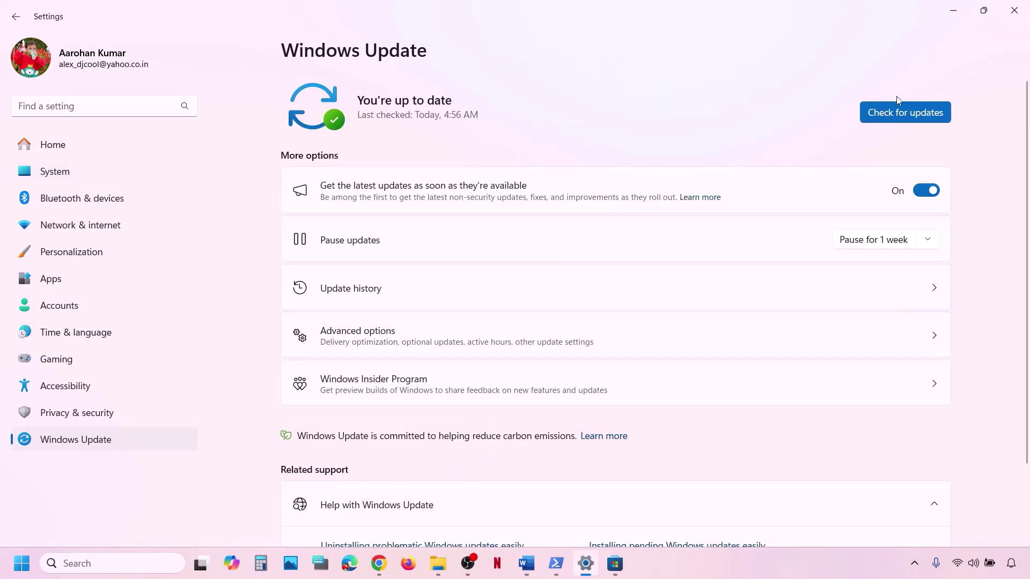
{"action": "left_click", "coordinate": [888, 118]}
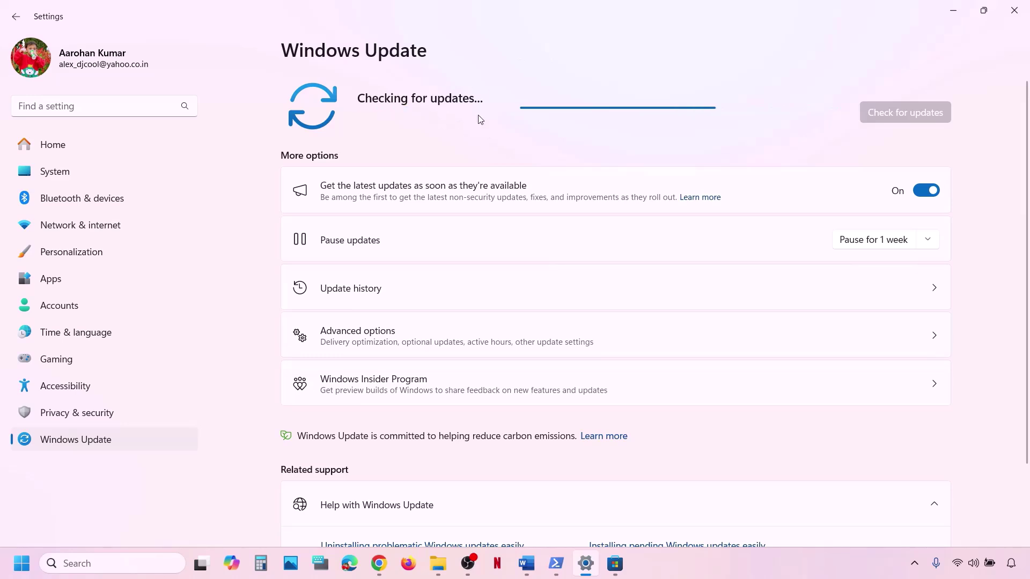
{"action": "left_click", "coordinate": [20, 575]}
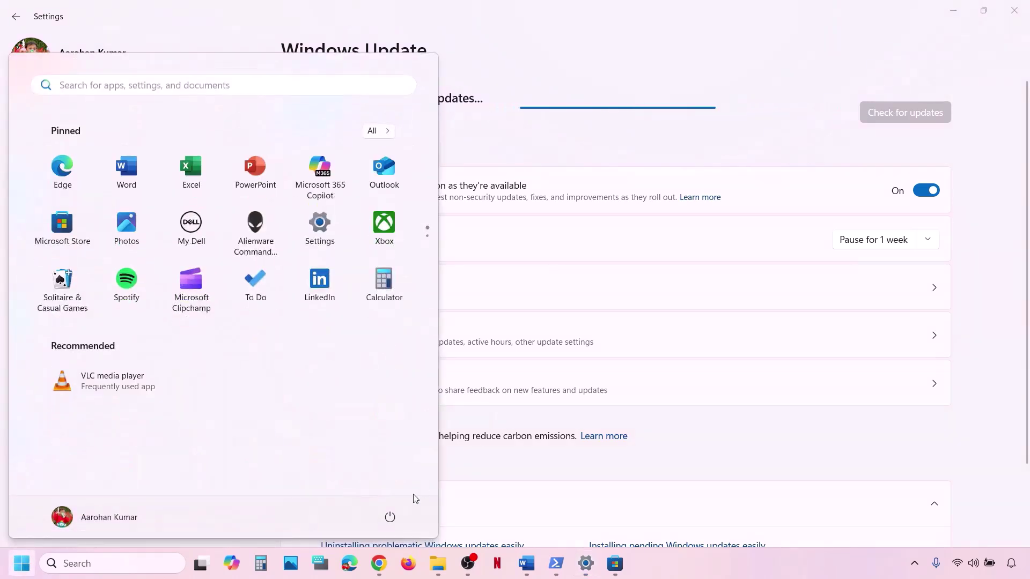
{"action": "left_click", "coordinate": [390, 518]}
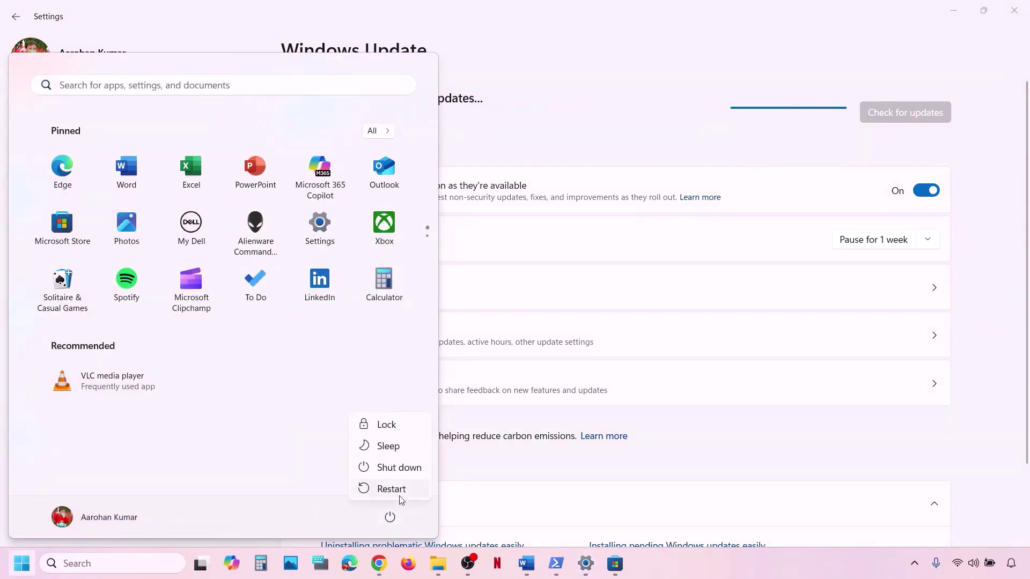
Copy the inetcpl.cpl command from Step 12 of the Word document and run it through Windows search.
{"action": "left_click", "coordinate": [526, 563]}
{"action": "scroll", "coordinate": [396, 402], "scroll_direction": "down", "scroll_amount": 1}
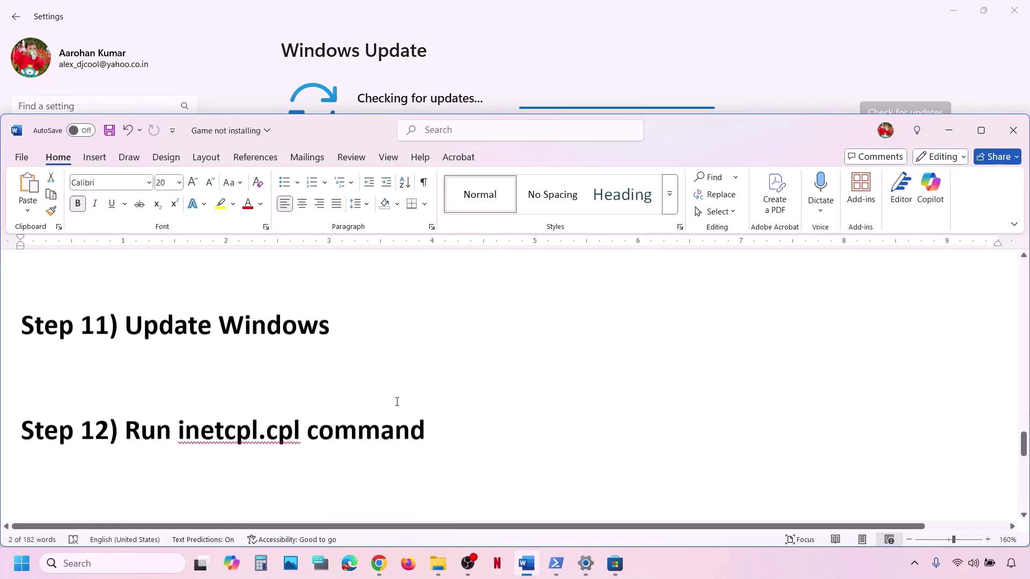
{"action": "double_click", "coordinate": [234, 431]}
{"action": "key", "text": "ctrl+c"}
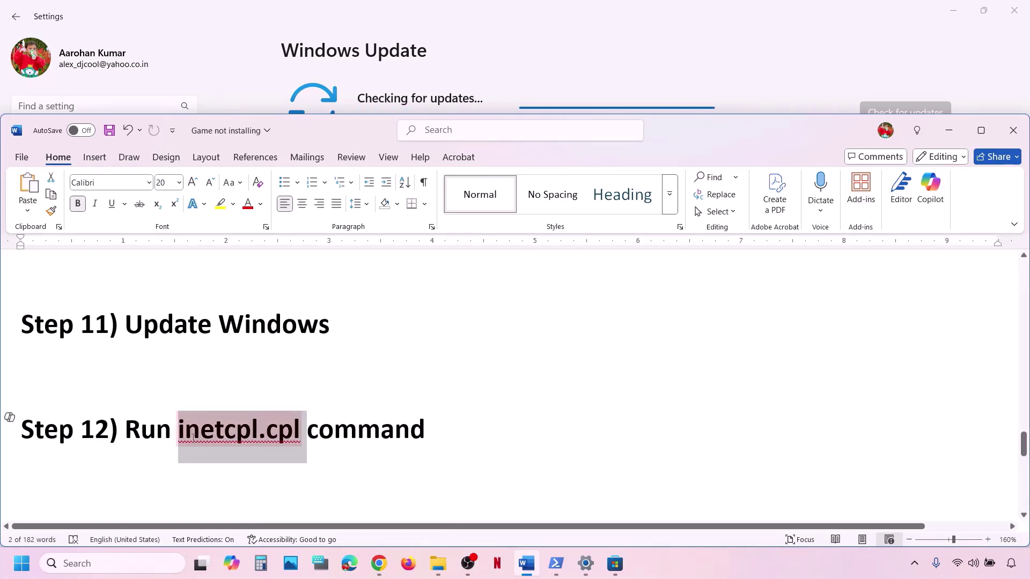
{"action": "left_click", "coordinate": [129, 567]}
{"action": "key", "text": "ctrl+v"}
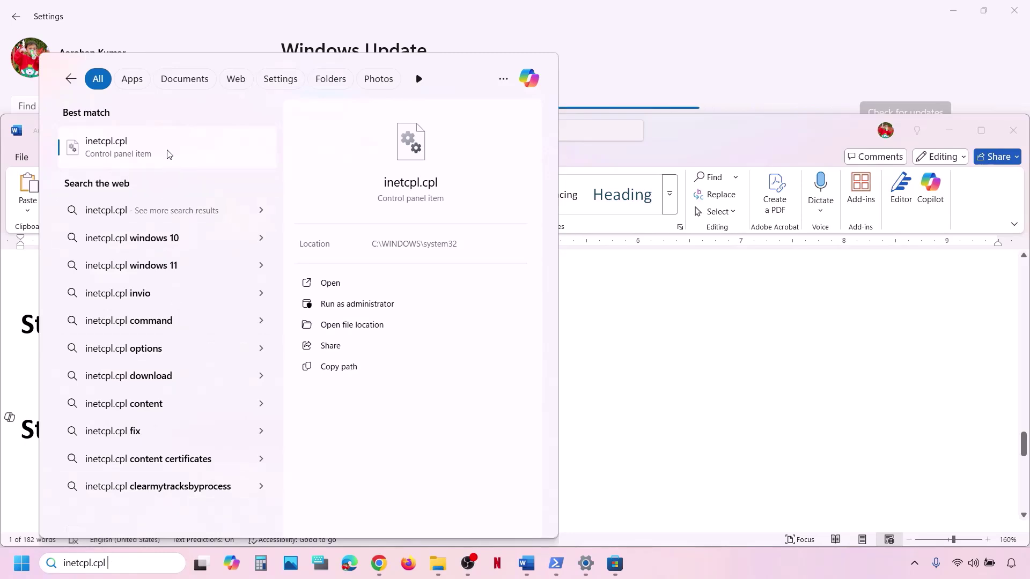
{"action": "left_click", "coordinate": [153, 150]}
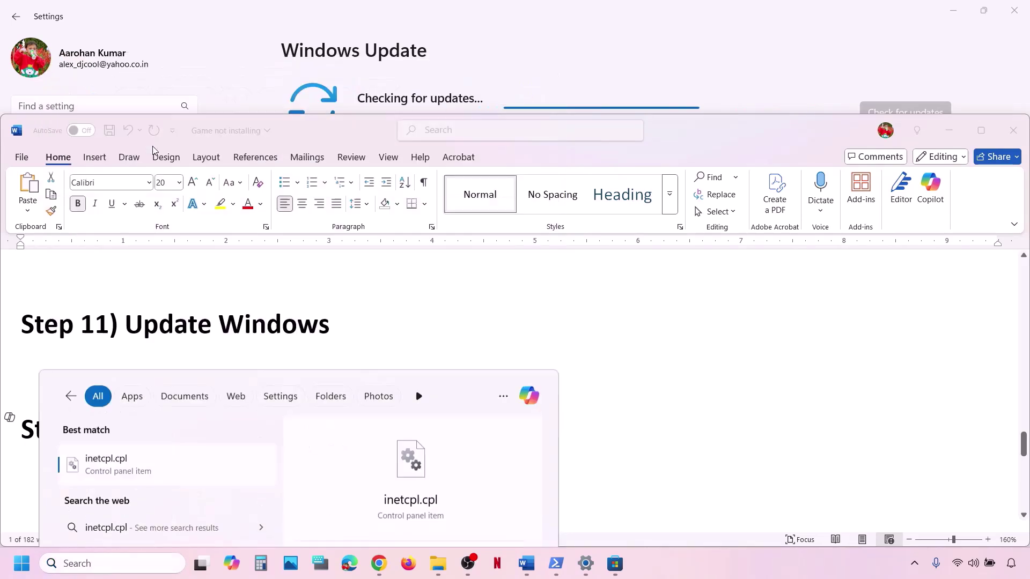
Review the TLS options in the advanced settings of Internet Properties and accept the dialog.
{"action": "left_click", "coordinate": [262, 75]}
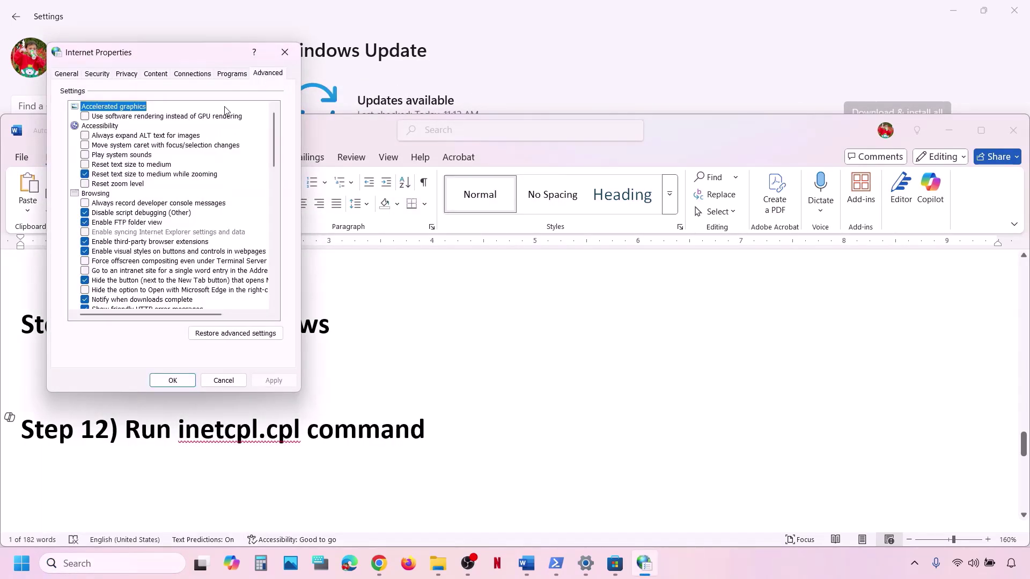
{"action": "scroll", "coordinate": [118, 244], "scroll_direction": "down", "scroll_amount": 12}
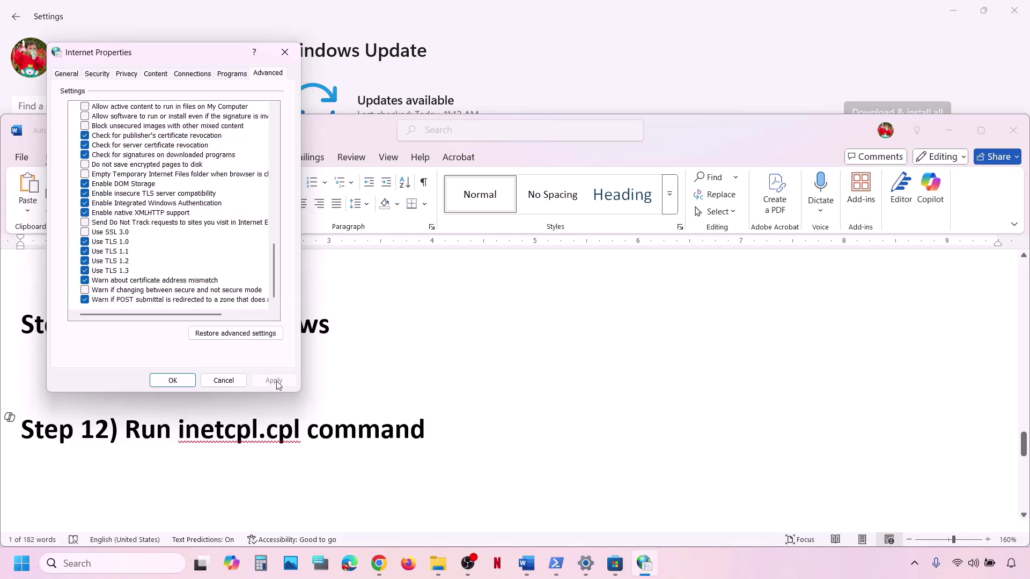
{"action": "left_click", "coordinate": [175, 380]}
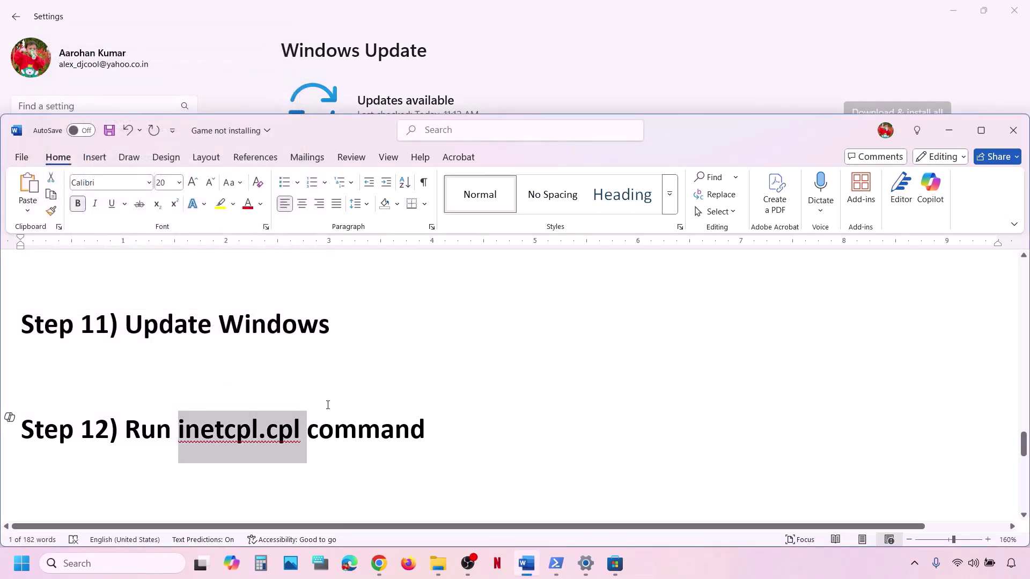
Find Step 13 in the Word document and highlight its text "installing to C drive/Different Drive".
{"action": "scroll", "coordinate": [328, 405], "scroll_direction": "down", "scroll_amount": 3}
{"action": "scroll", "coordinate": [322, 395], "scroll_direction": "up", "scroll_amount": 1}
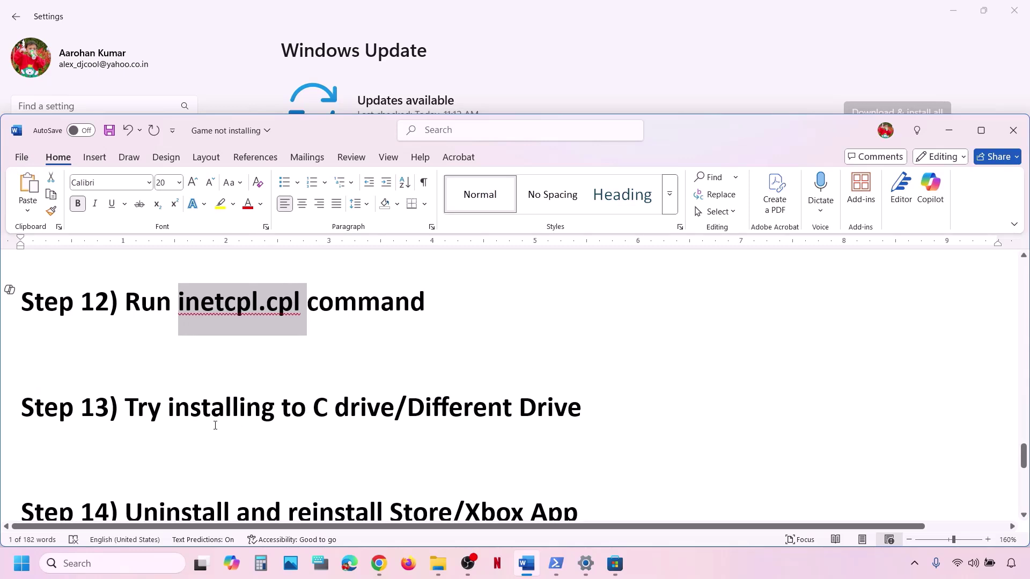
{"action": "left_click_drag", "start_coordinate": [215, 425], "coordinate": [598, 408]}
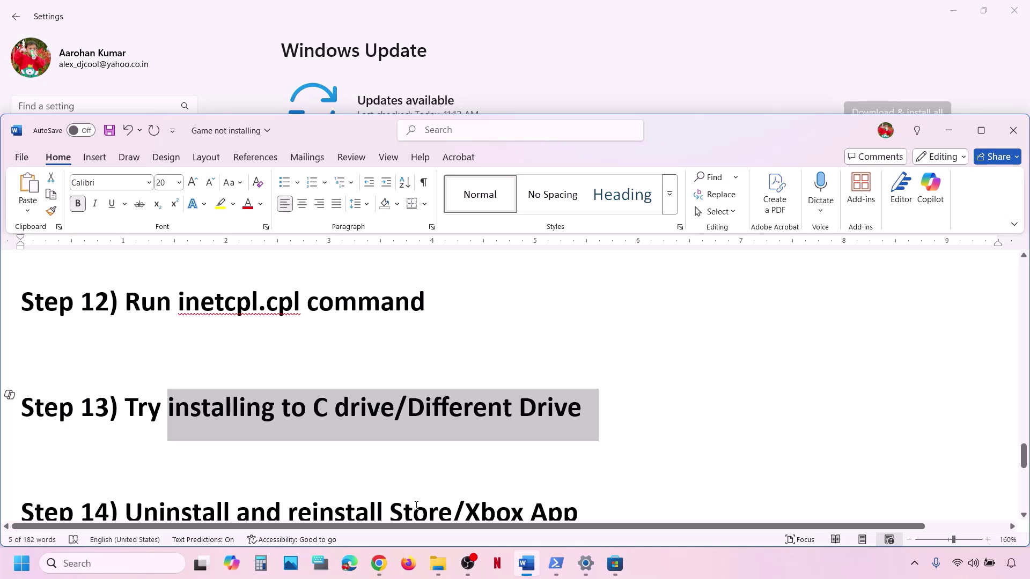
Switch to Settings and open the "Where new content is saved" page from the advanced storage settings.
{"action": "key", "text": "alt+Tab"}
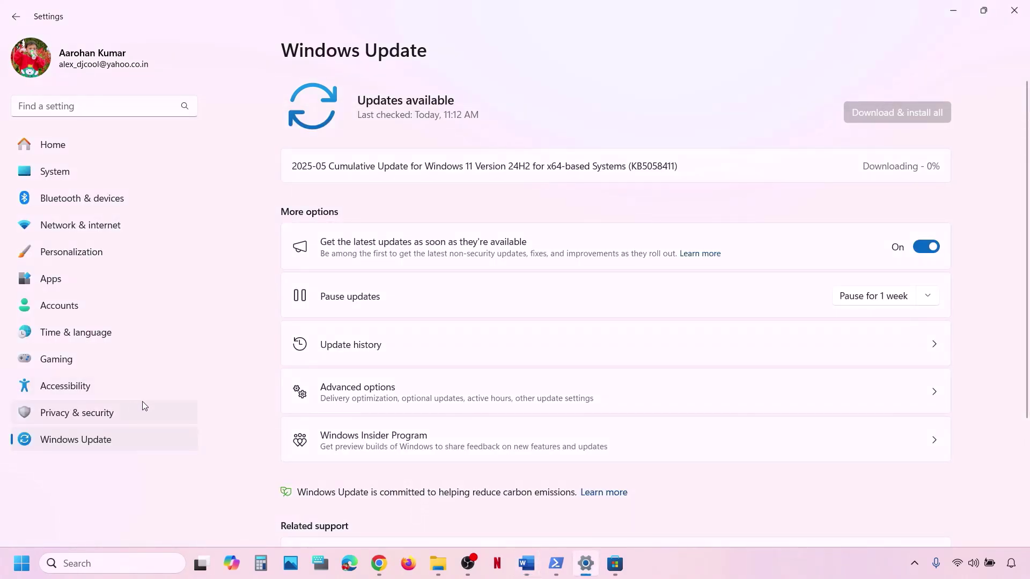
{"action": "left_click", "coordinate": [65, 164]}
{"action": "scroll", "coordinate": [358, 374], "scroll_direction": "down", "scroll_amount": 3}
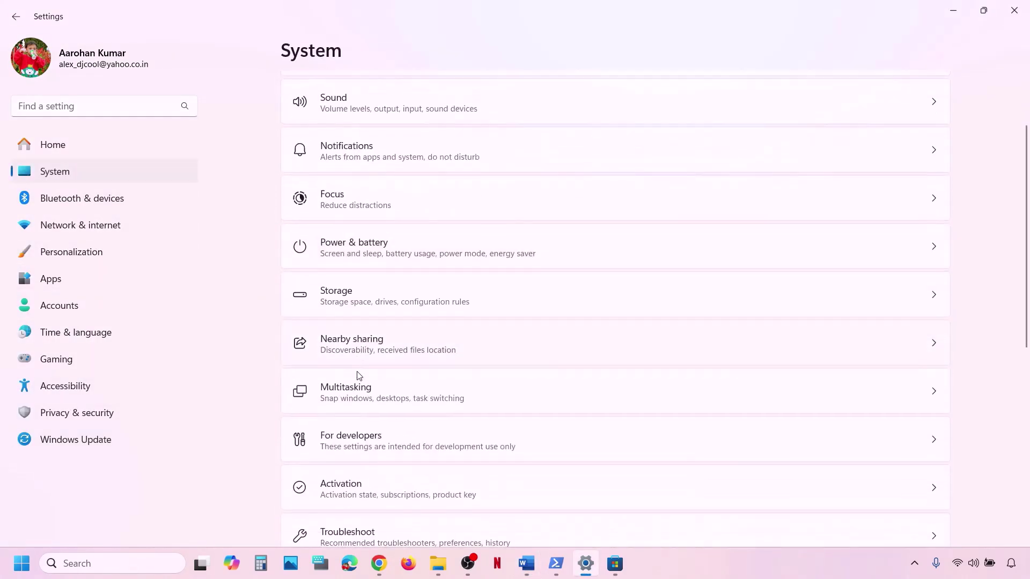
{"action": "left_click", "coordinate": [373, 289]}
{"action": "scroll", "coordinate": [443, 394], "scroll_direction": "down", "scroll_amount": 5}
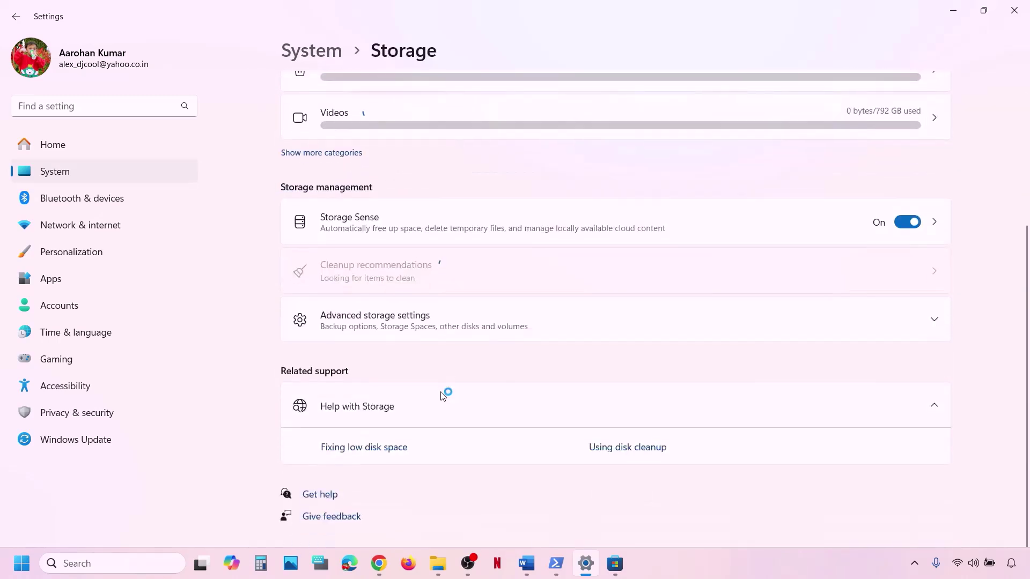
{"action": "left_click", "coordinate": [410, 324]}
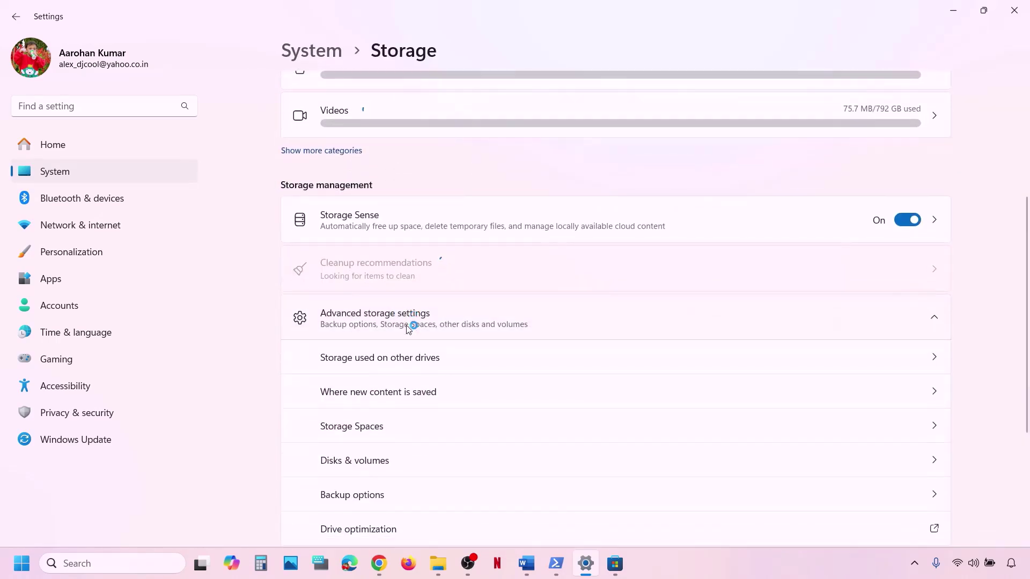
{"action": "scroll", "coordinate": [409, 322], "scroll_direction": "down", "scroll_amount": 2}
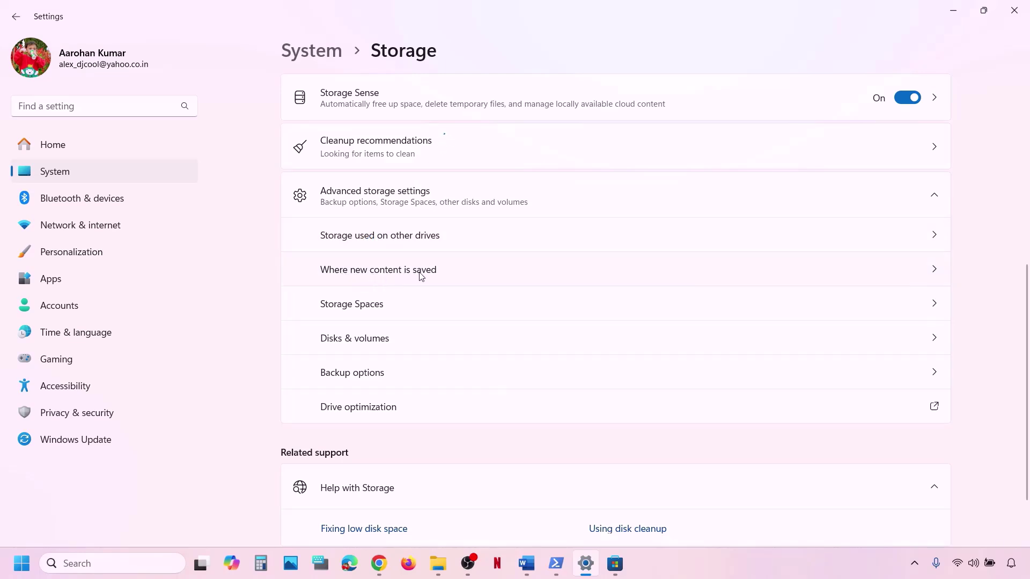
{"action": "left_click", "coordinate": [920, 272]}
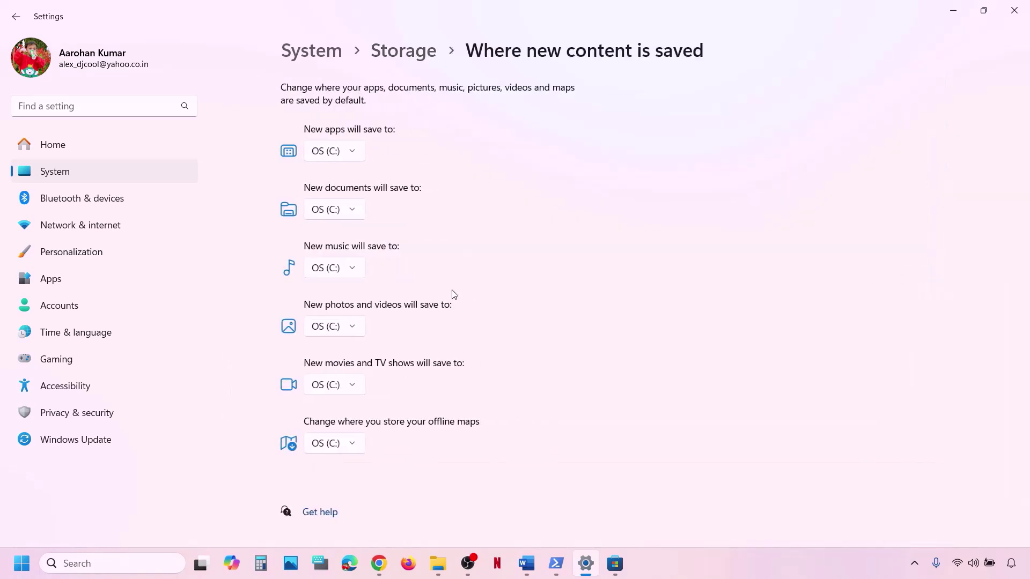
Check the drives offered for saving new apps, keep OS (C:), and close Settings.
{"action": "left_click", "coordinate": [359, 150]}
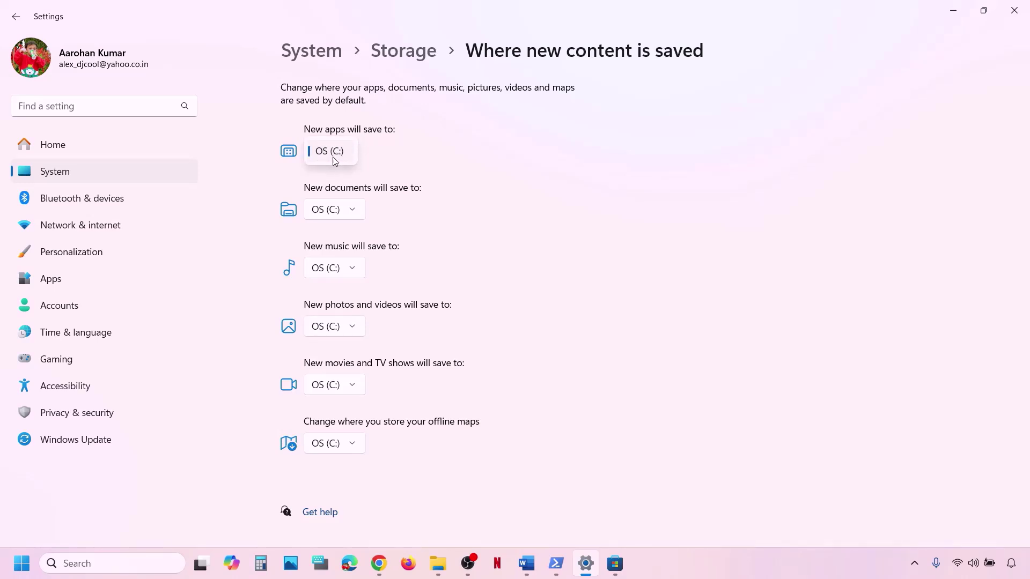
{"action": "left_click", "coordinate": [341, 152]}
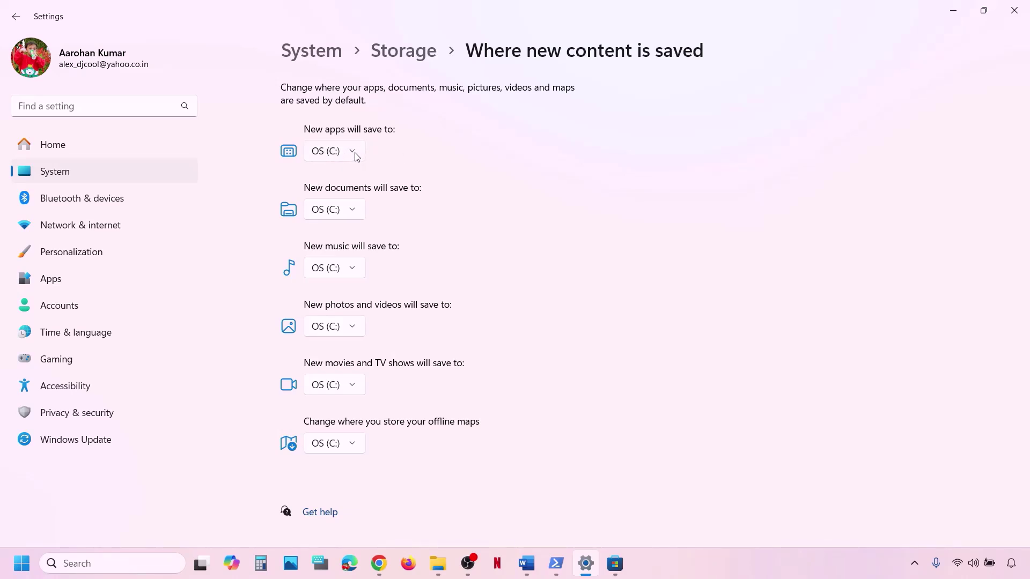
{"action": "left_click", "coordinate": [356, 156]}
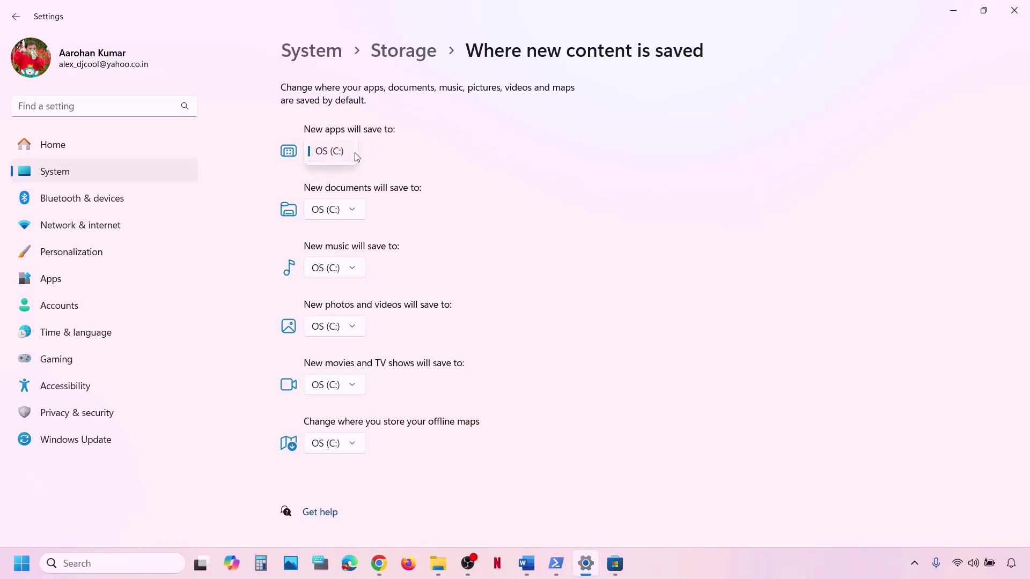
{"action": "left_click", "coordinate": [374, 156]}
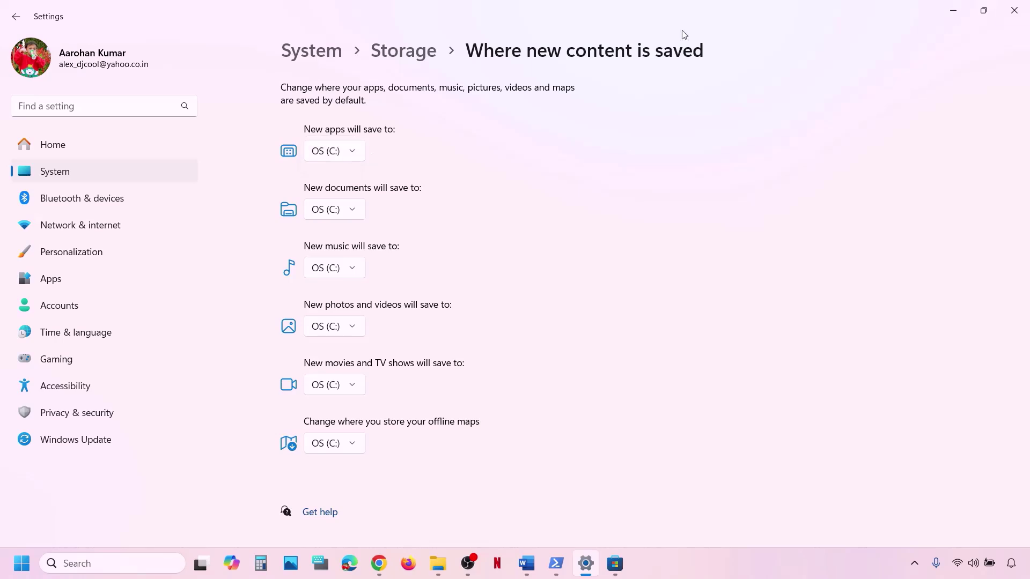
{"action": "left_click", "coordinate": [1014, 11]}
Find Step 14 in the Word document and highlight its text "Uninstall and reinstall Store/Xbox App".
{"action": "scroll", "coordinate": [379, 463], "scroll_direction": "down", "scroll_amount": 5}
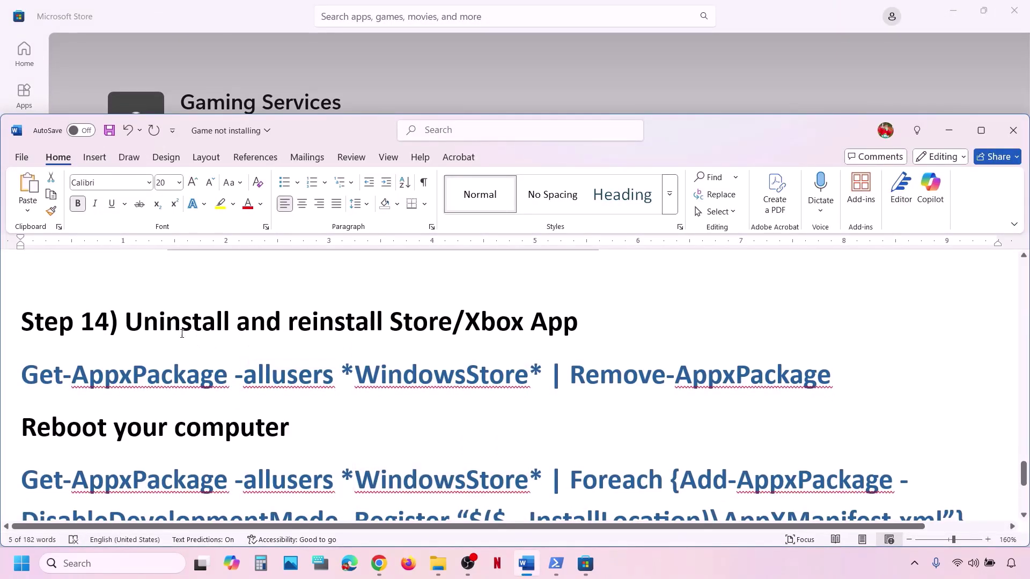
{"action": "left_click_drag", "start_coordinate": [182, 333], "coordinate": [554, 327]}
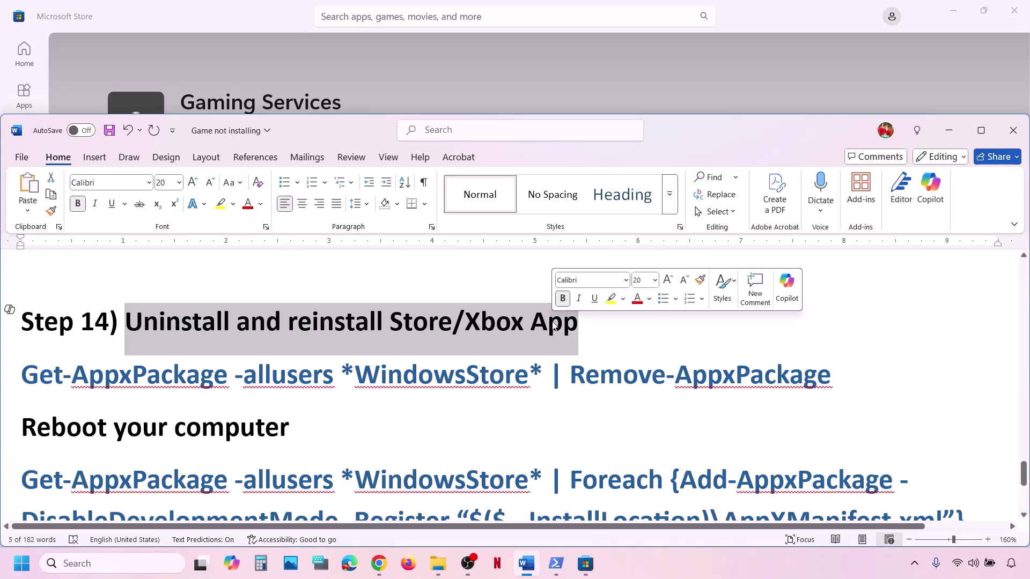
{"action": "scroll", "coordinate": [408, 397], "scroll_direction": "down", "scroll_amount": 1}
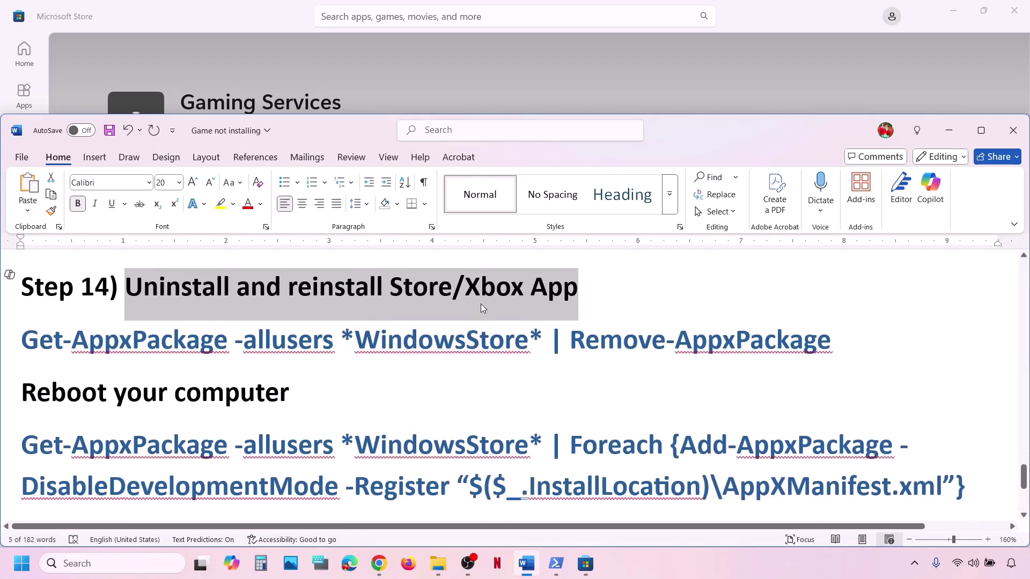
Find the Xbox app through Windows search, bring up its uninstall confirmation, and dismiss it.
{"action": "left_click", "coordinate": [100, 566]}
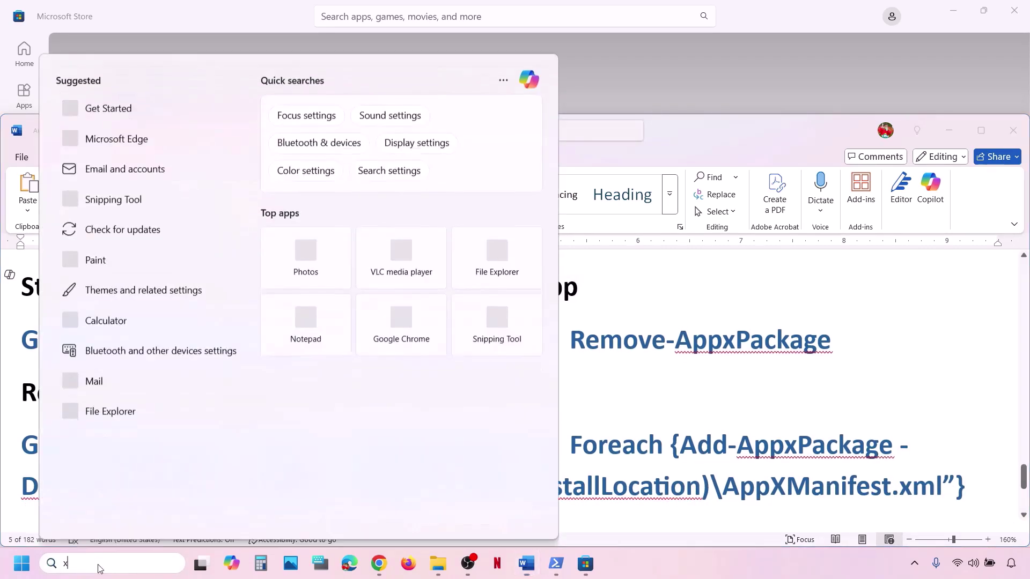
{"action": "type", "text": "xbox"}
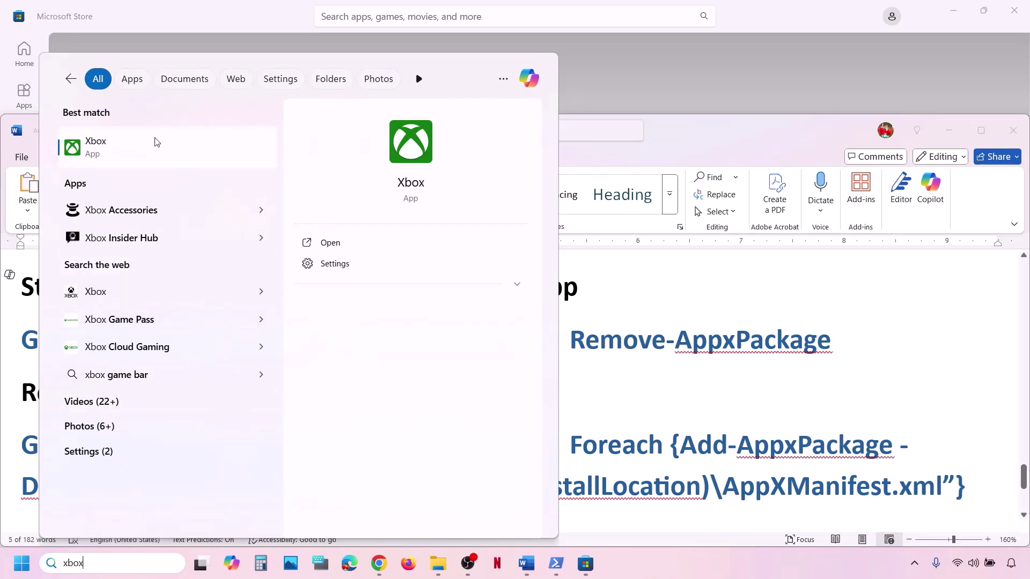
{"action": "right_click", "coordinate": [145, 142]}
{"action": "left_click", "coordinate": [221, 280]}
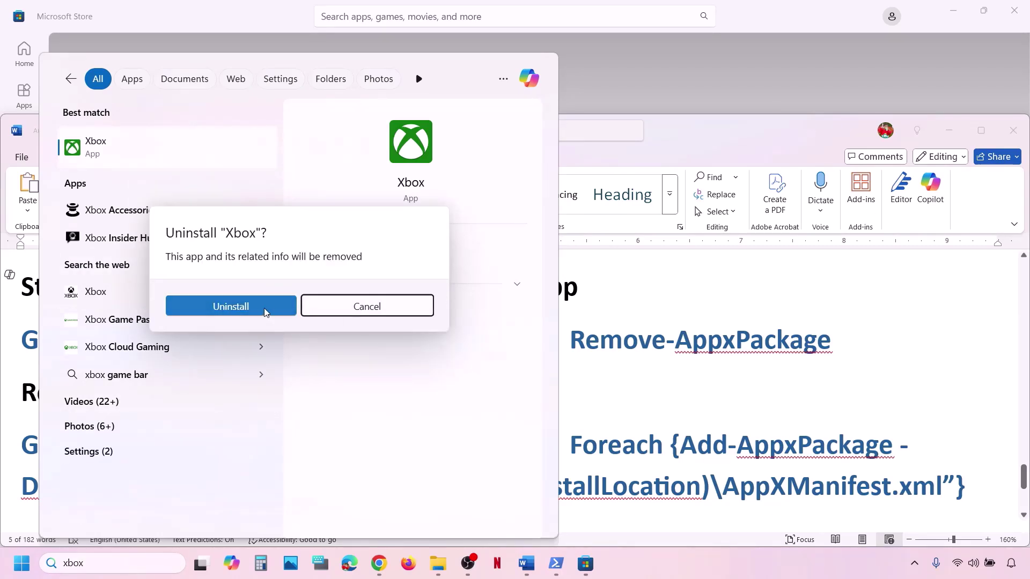
{"action": "left_click", "coordinate": [707, 262]}
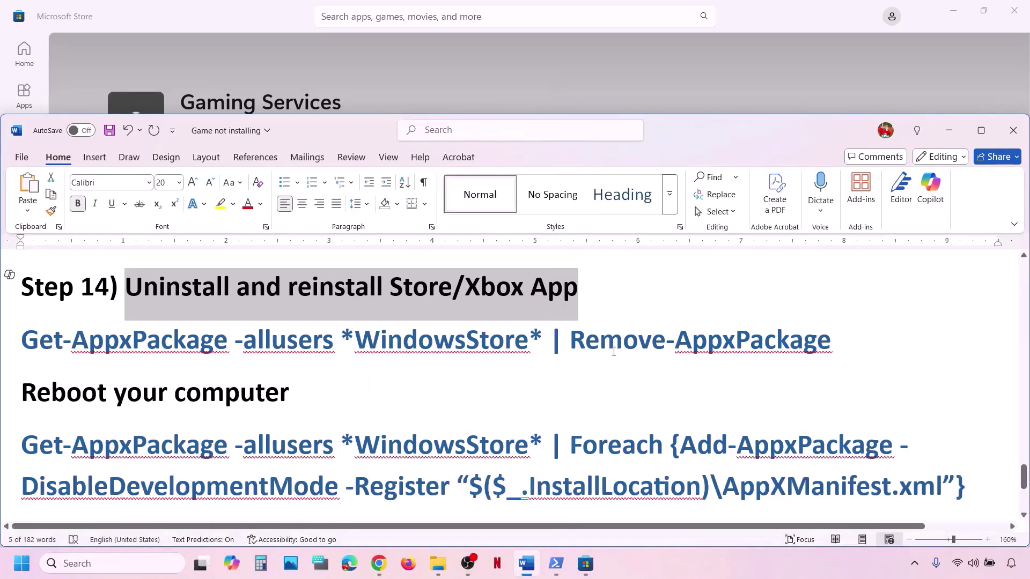
Copy the command "Get-AppxPackage -allusers *WindowsStore* | Remove-AppxPackage" from Step 14 of the Word document.
{"action": "triple_click", "coordinate": [609, 341]}
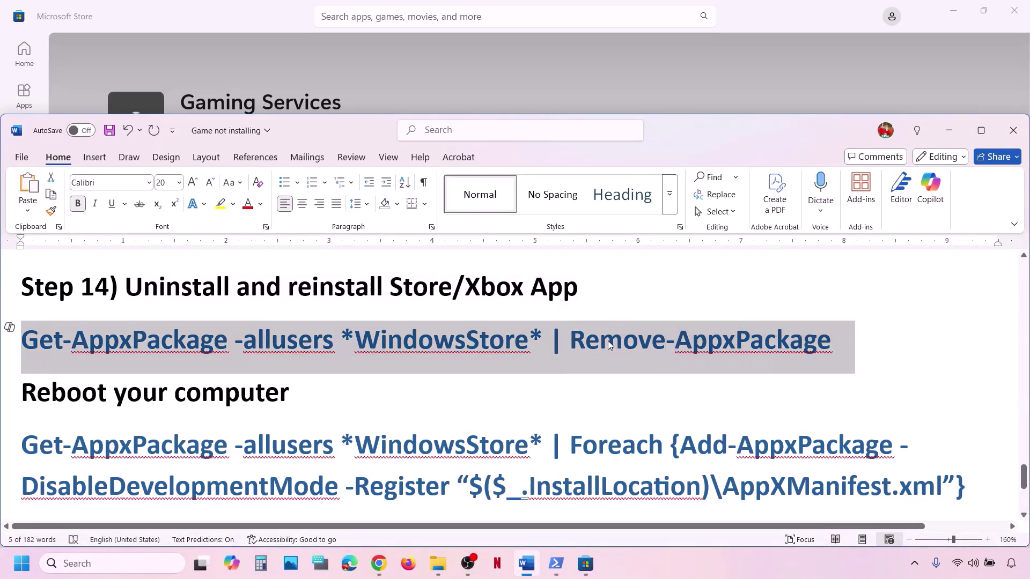
{"action": "right_click", "coordinate": [471, 352]}
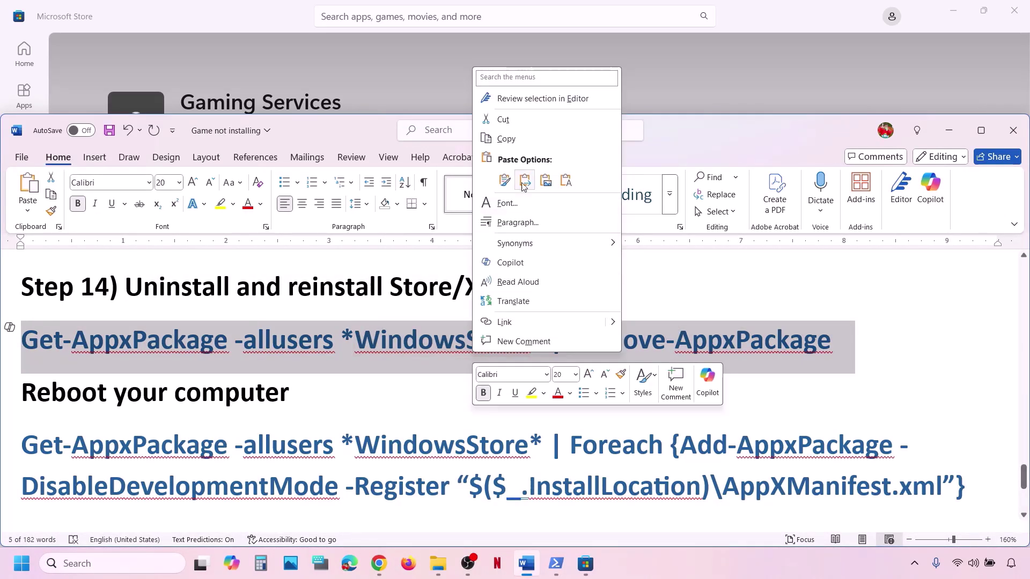
{"action": "left_click", "coordinate": [510, 144]}
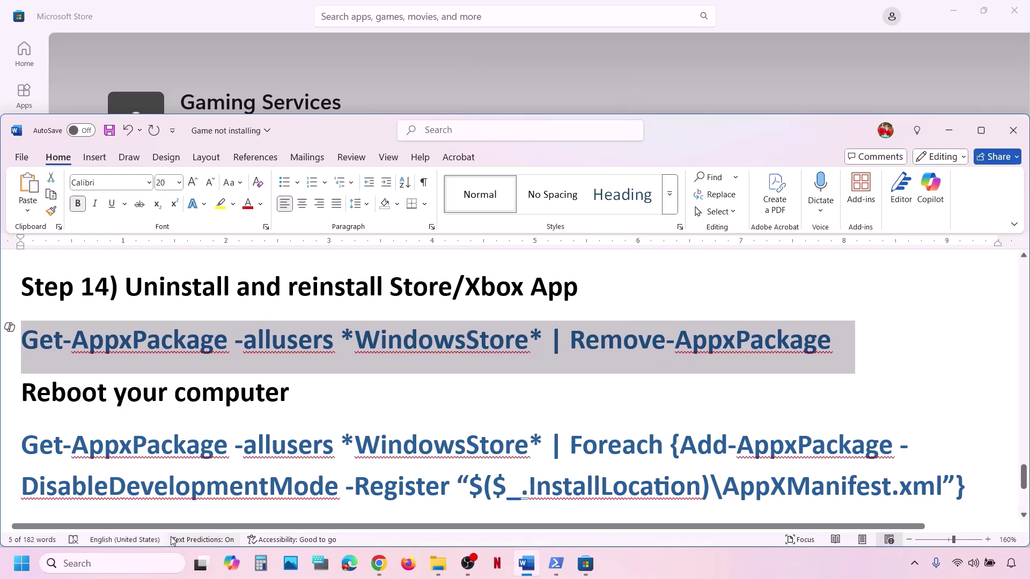
Open Windows PowerShell as administrator and run the copied WindowsStore Remove-AppxPackage command.
{"action": "left_click", "coordinate": [128, 561]}
{"action": "type", "text": "powe"}
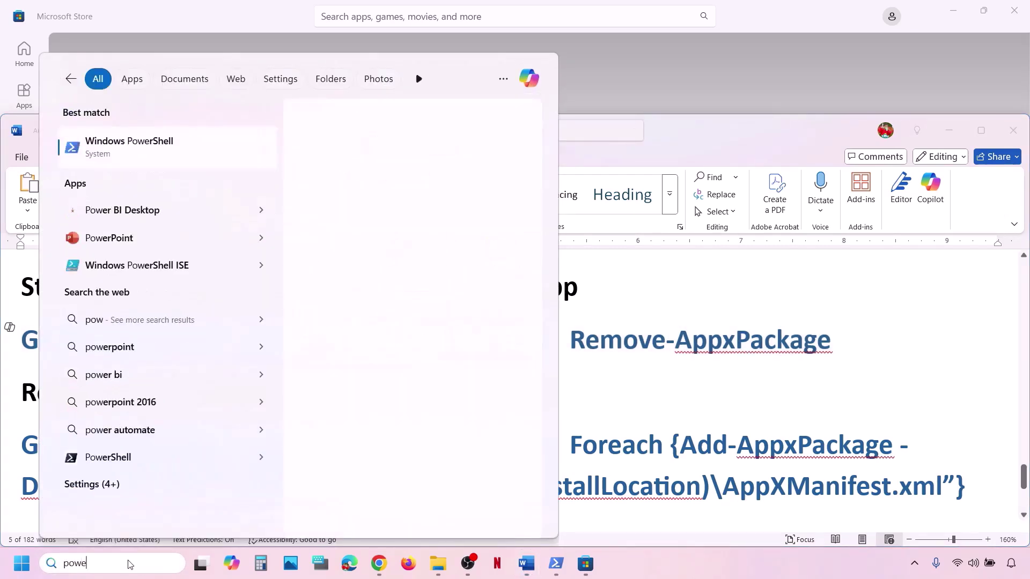
{"action": "type", "text": "rshell"}
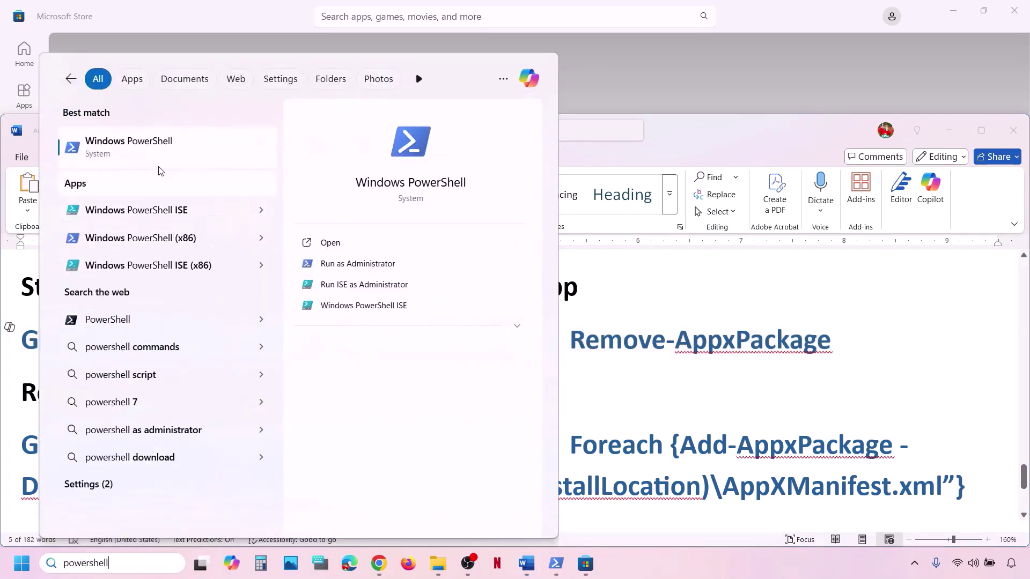
{"action": "right_click", "coordinate": [138, 158]}
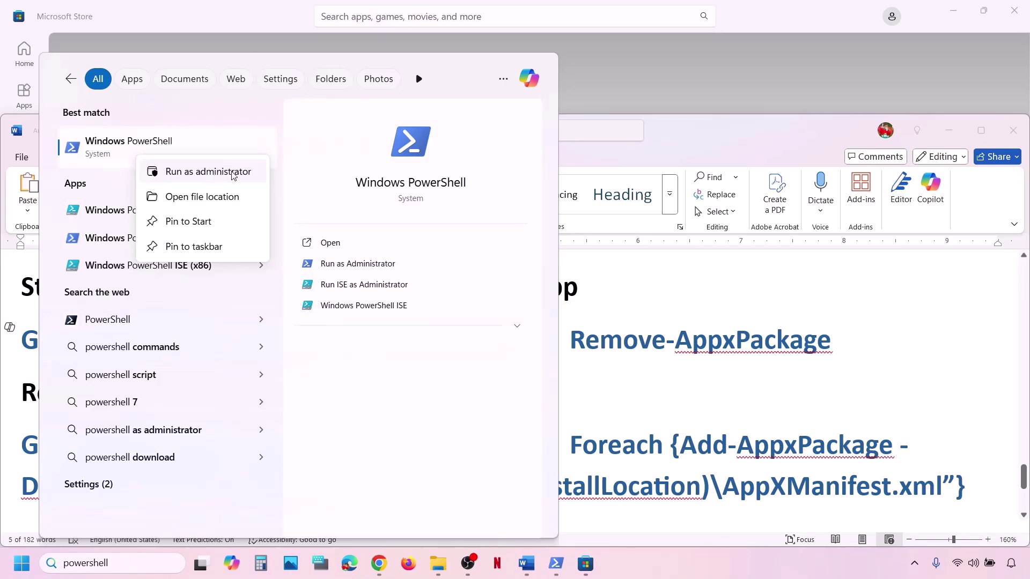
{"action": "left_click", "coordinate": [225, 179]}
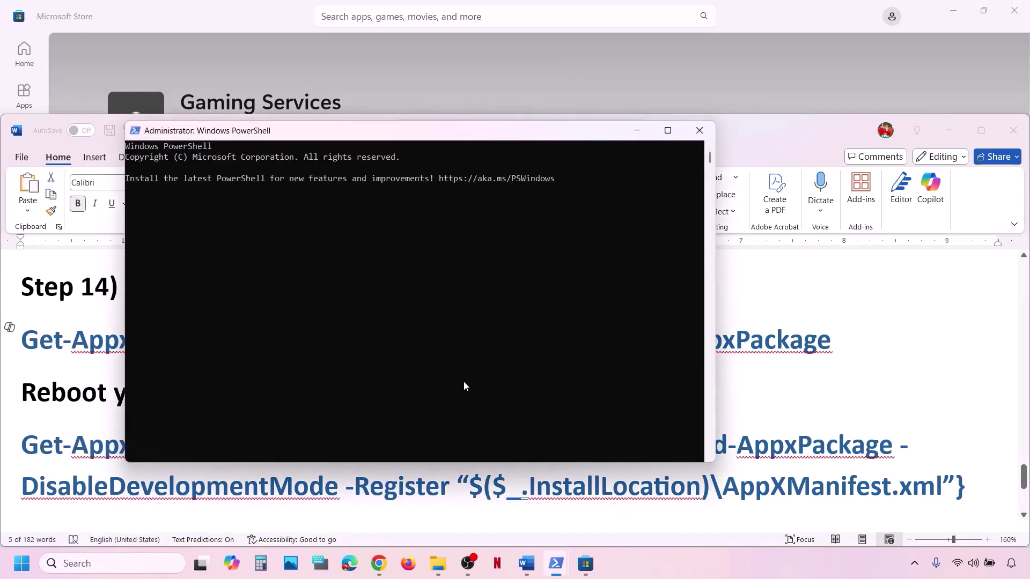
{"action": "key", "text": "ctrl+v"}
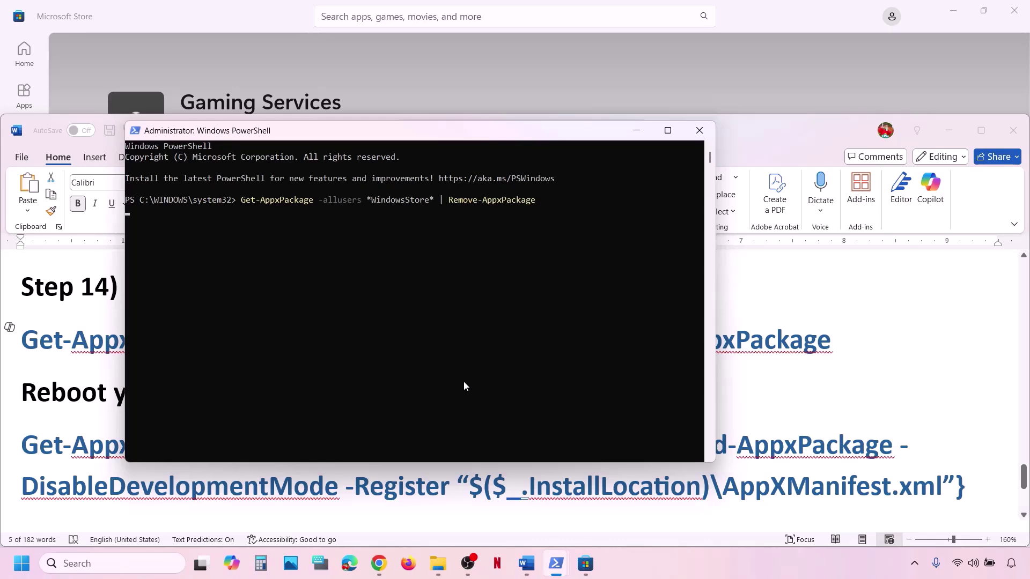
Return to the Word document and copy the Step 14 command that re-registers WindowsStore with Add-AppxPackage and AppXManifest.xml.
{"action": "key", "text": "alt+Tab"}
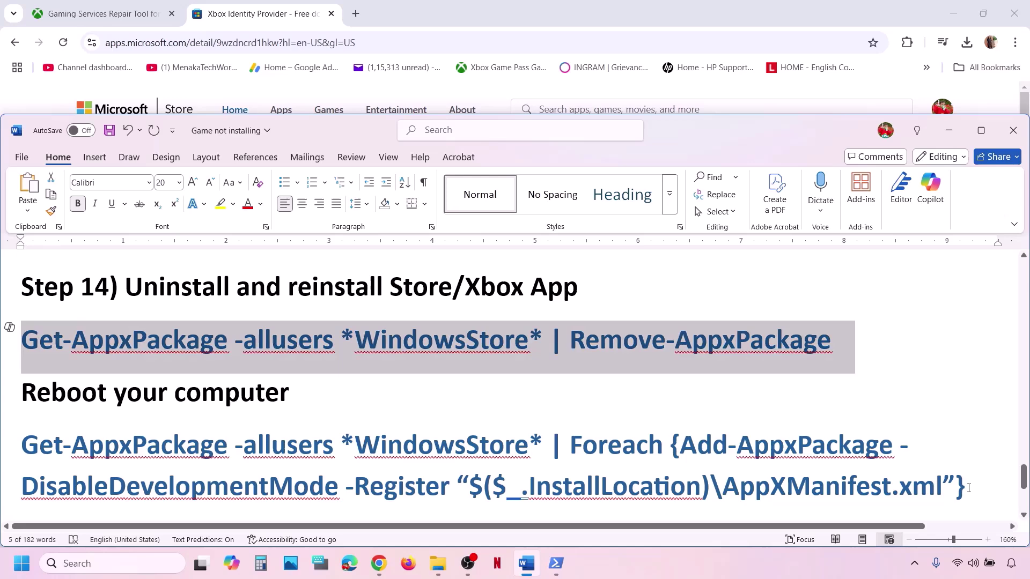
{"action": "left_click_drag", "start_coordinate": [968, 488], "coordinate": [52, 442]}
{"action": "key", "text": "super+c"}
{"action": "right_click", "coordinate": [52, 443]}
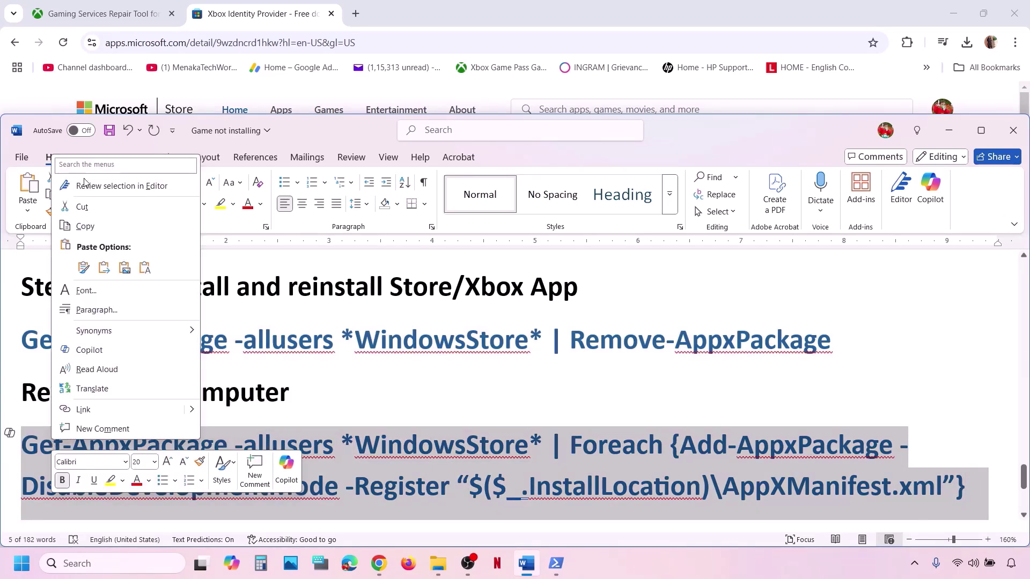
{"action": "left_click", "coordinate": [84, 226]}
Launch a new administrator Windows PowerShell session and run the copied WindowsStore Add-AppxPackage -DisableDevelopmentMode -Register command.
{"action": "left_click", "coordinate": [132, 569]}
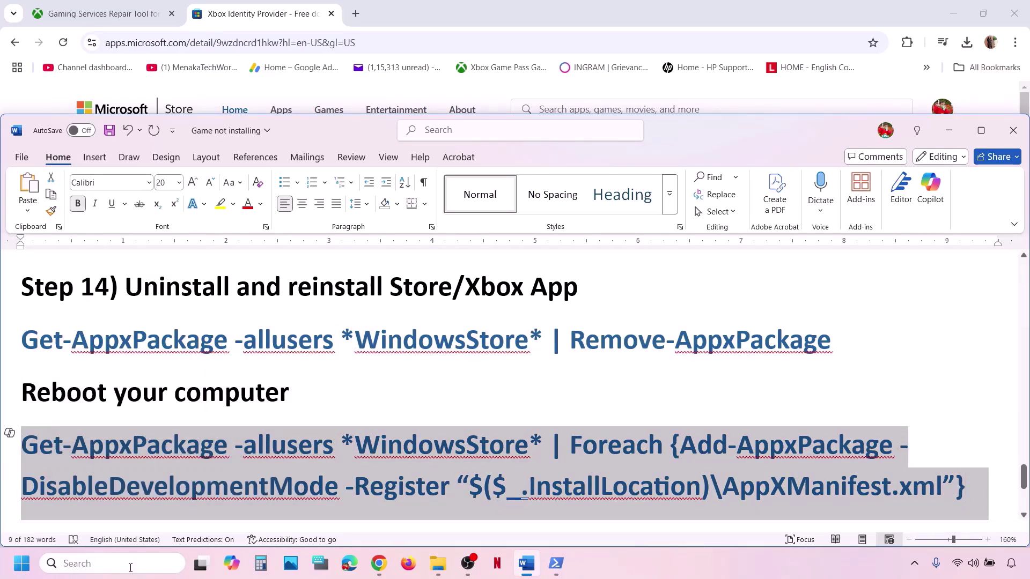
{"action": "type", "text": "powershell"}
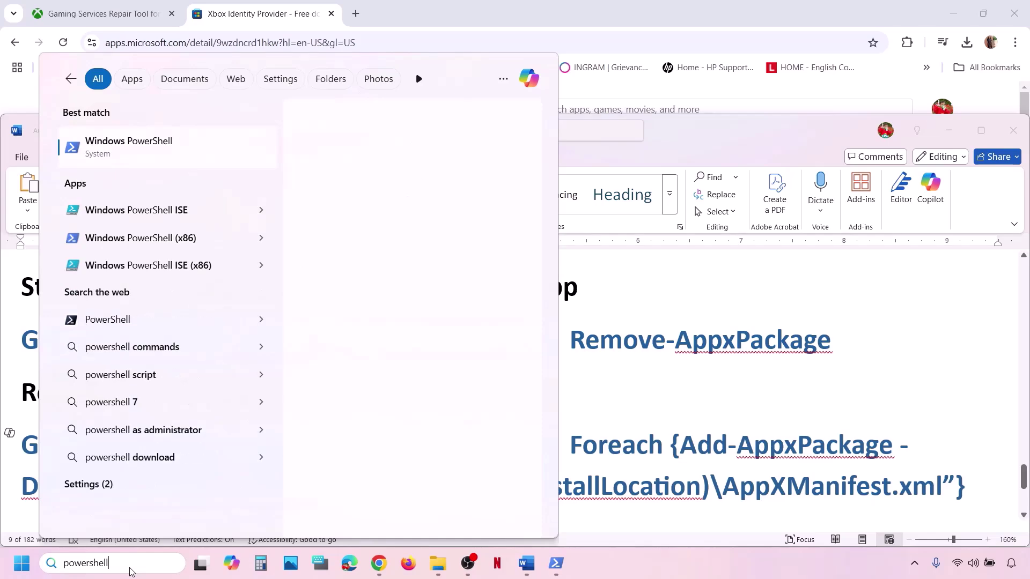
{"action": "right_click", "coordinate": [155, 160]}
{"action": "left_click", "coordinate": [242, 172]}
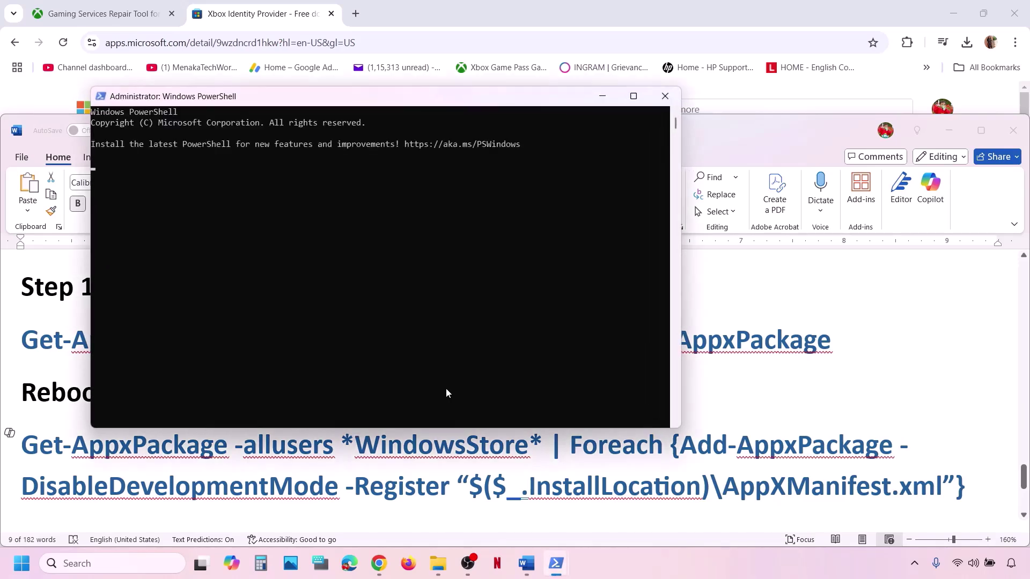
{"action": "right_click", "coordinate": [445, 388]}
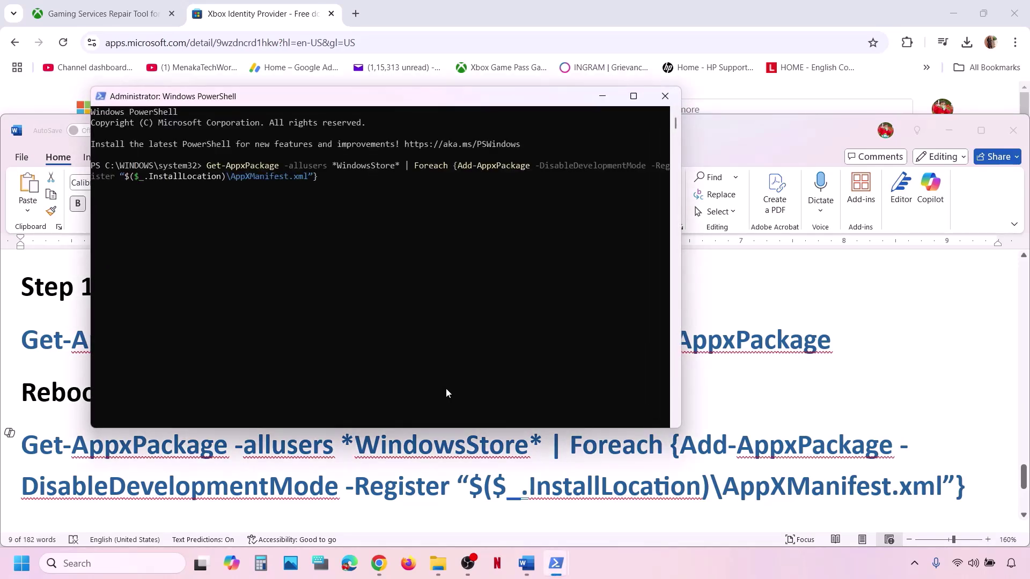
{"action": "key", "text": "Return"}
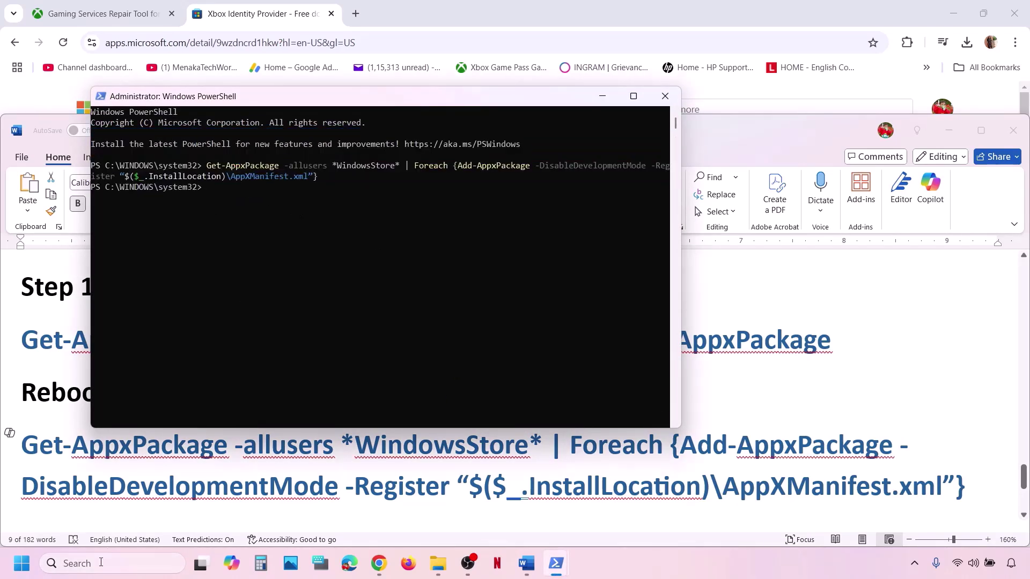
Find "store" through Windows search and open Microsoft Store.
{"action": "left_click", "coordinate": [91, 564]}
{"action": "type", "text": "s"}
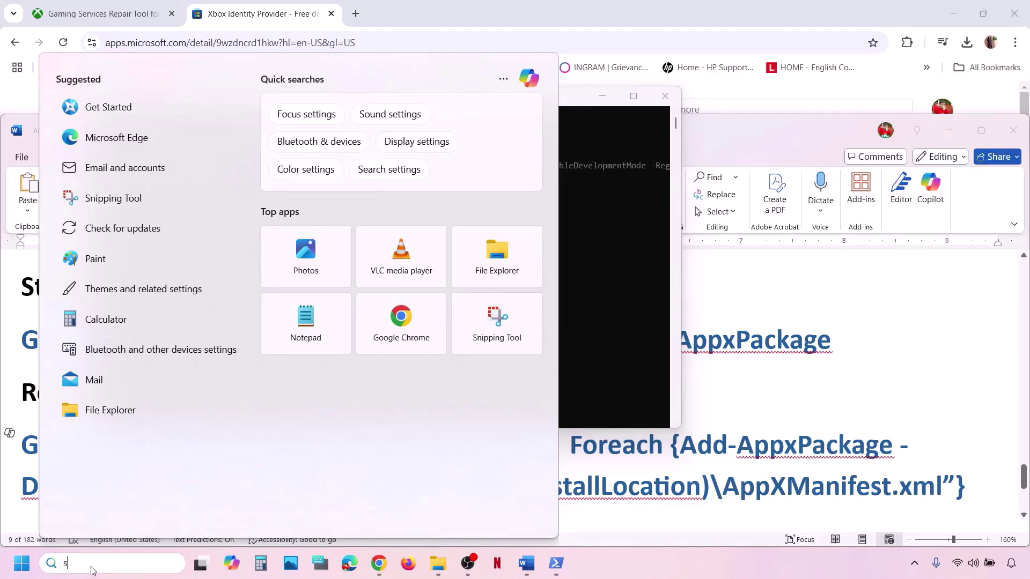
{"action": "type", "text": "tore"}
{"action": "key", "text": "Return"}
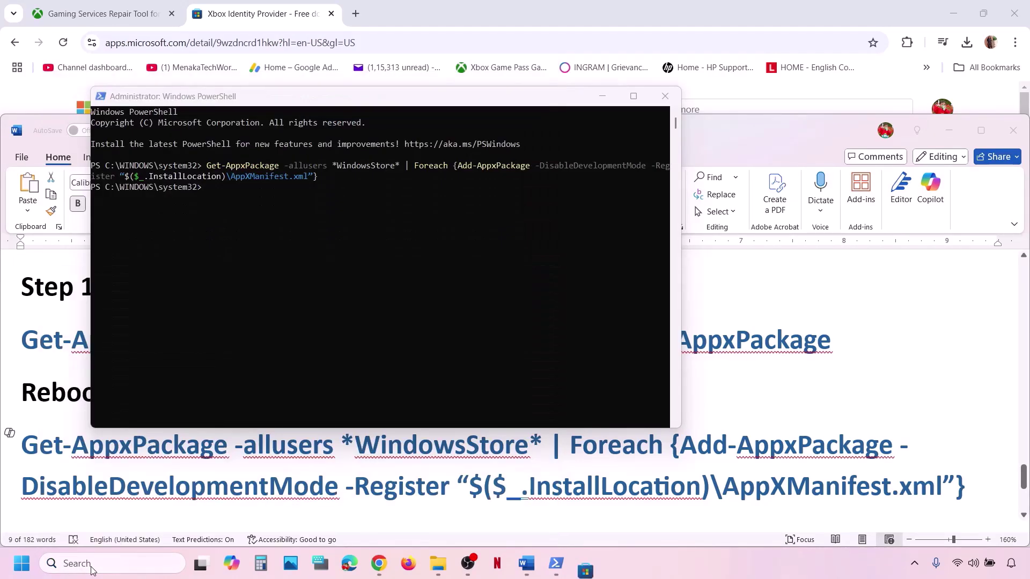
{"action": "left_click", "coordinate": [732, 18]}
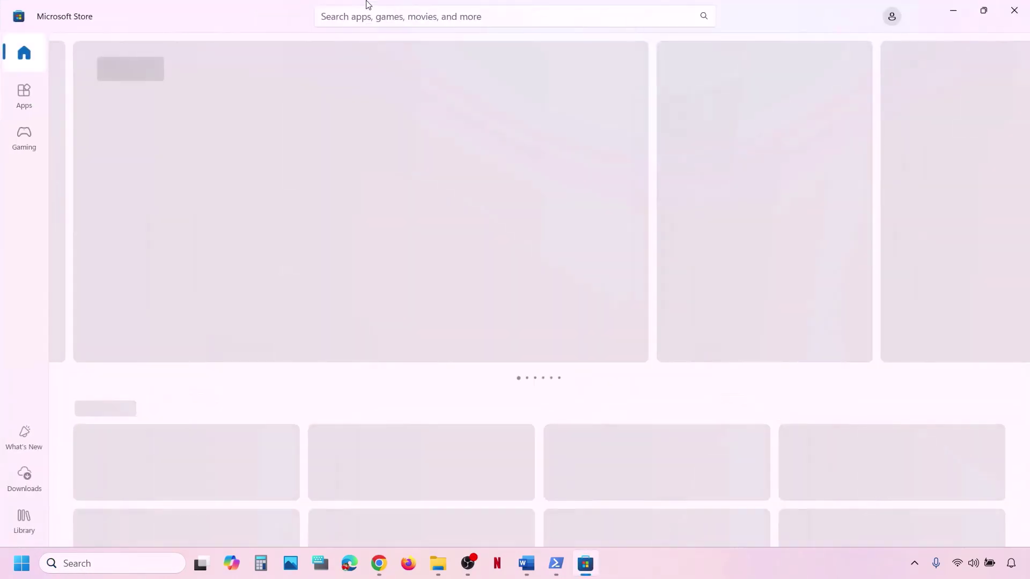
Search Microsoft Store for "xbox", open the Xbox app's page, and launch the app from it.
{"action": "left_click", "coordinate": [359, 14]}
{"action": "type", "text": "x"}
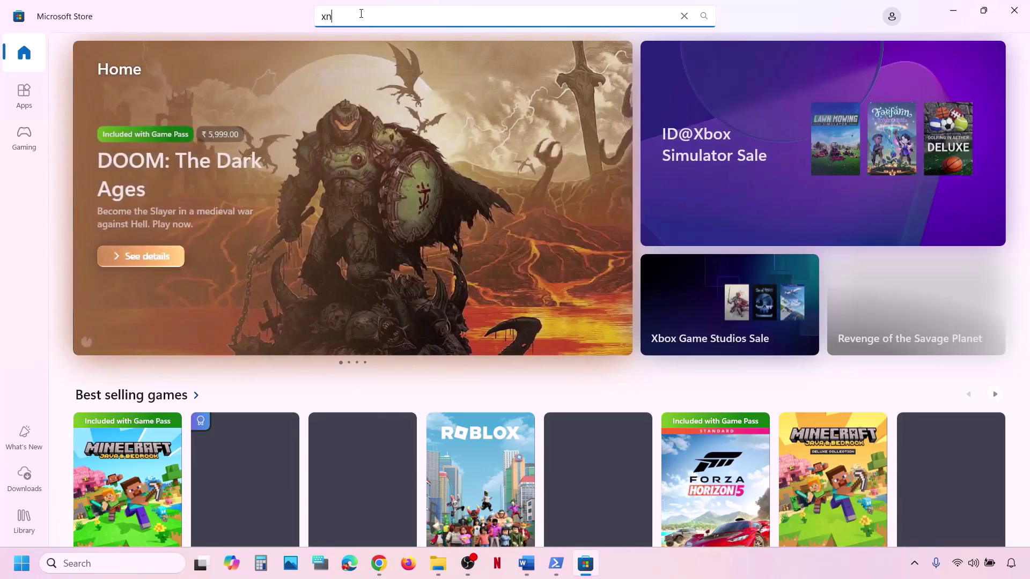
{"action": "type", "text": "box"}
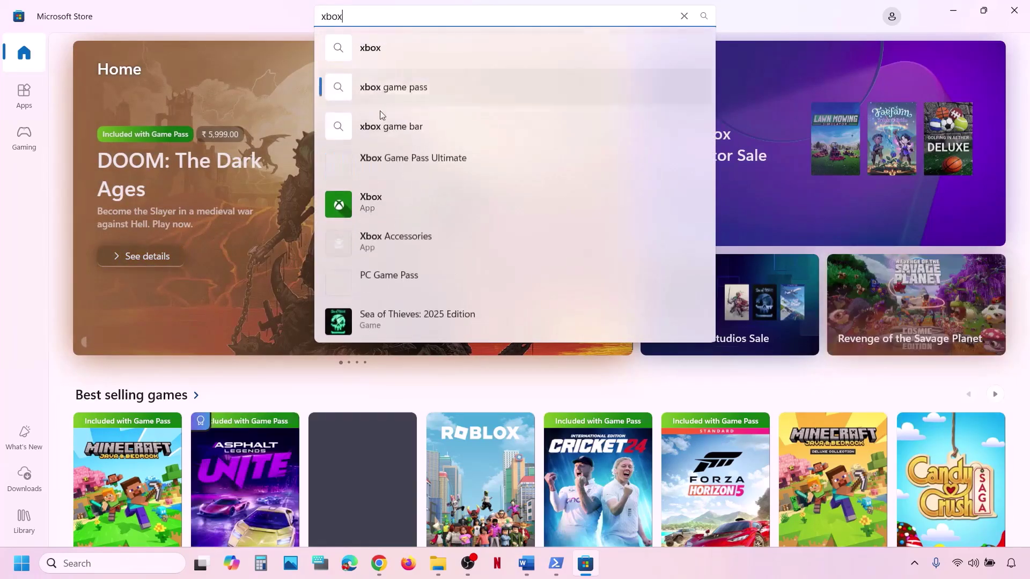
{"action": "left_click", "coordinate": [402, 200]}
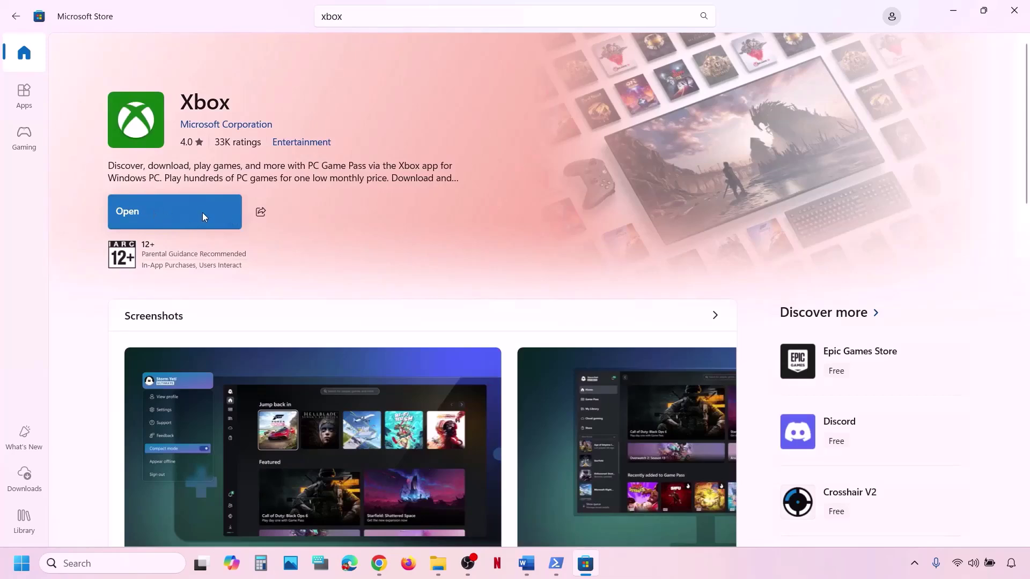
{"action": "left_click", "coordinate": [191, 218]}
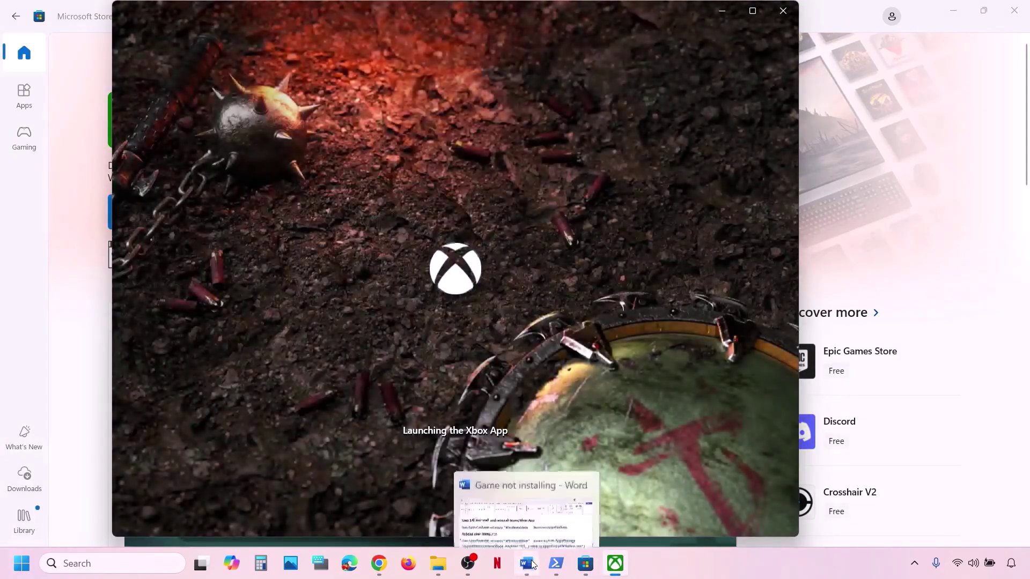
Return to the Word document and review Step 15 on updating Windows with the media creation tool, including the windows10 and windows11 download links.
{"action": "left_click", "coordinate": [526, 563]}
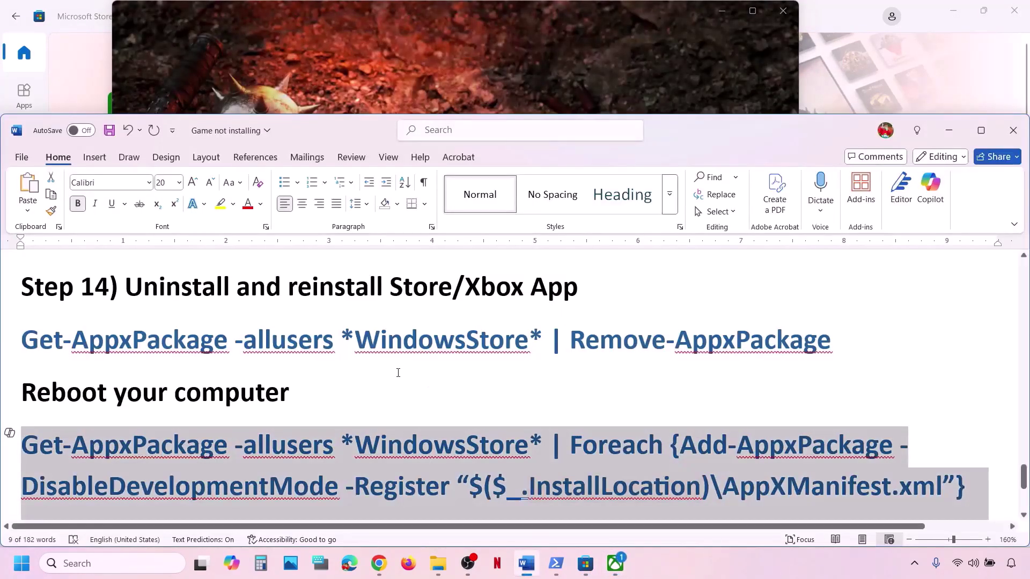
{"action": "scroll", "coordinate": [398, 373], "scroll_direction": "down", "scroll_amount": 5}
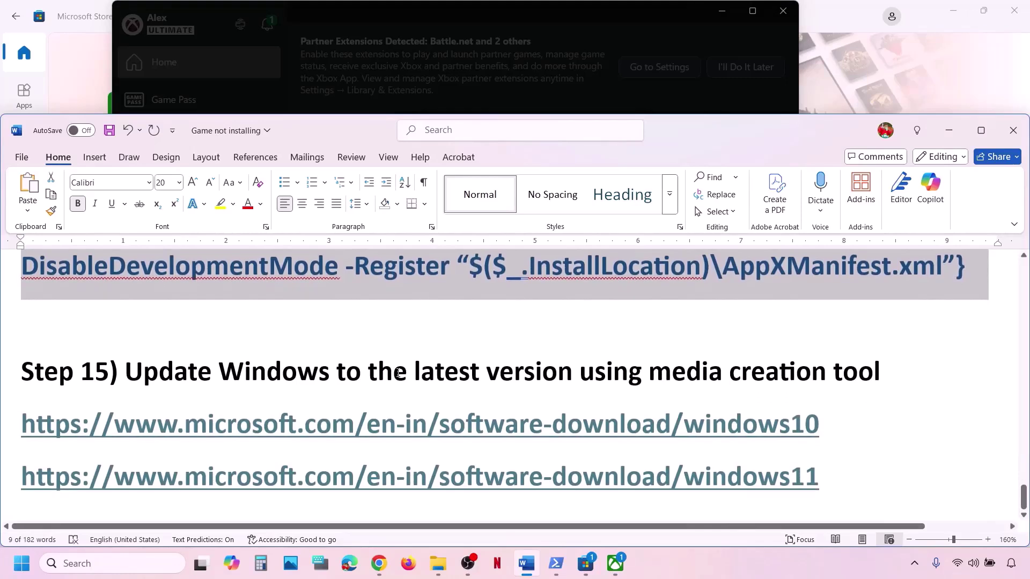
{"action": "left_click_drag", "start_coordinate": [158, 375], "coordinate": [895, 361]}
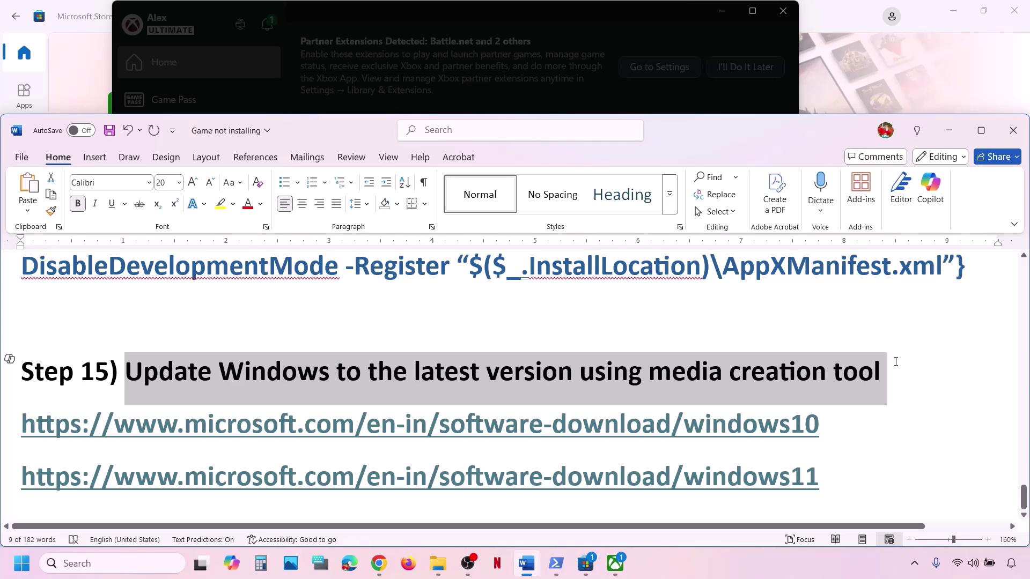
{"action": "left_click", "coordinate": [734, 556]}
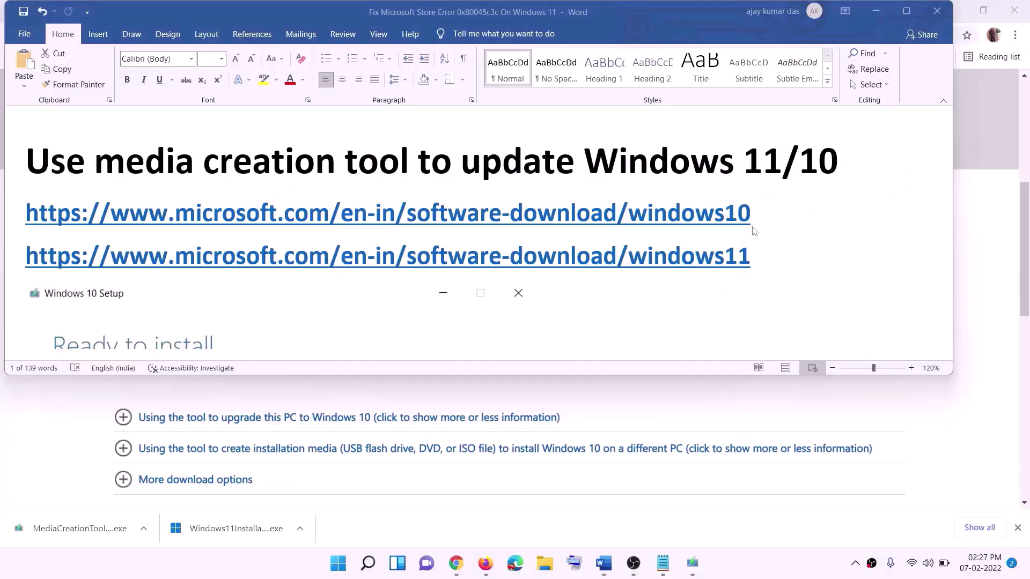
{"action": "left_click", "coordinate": [758, 221]}
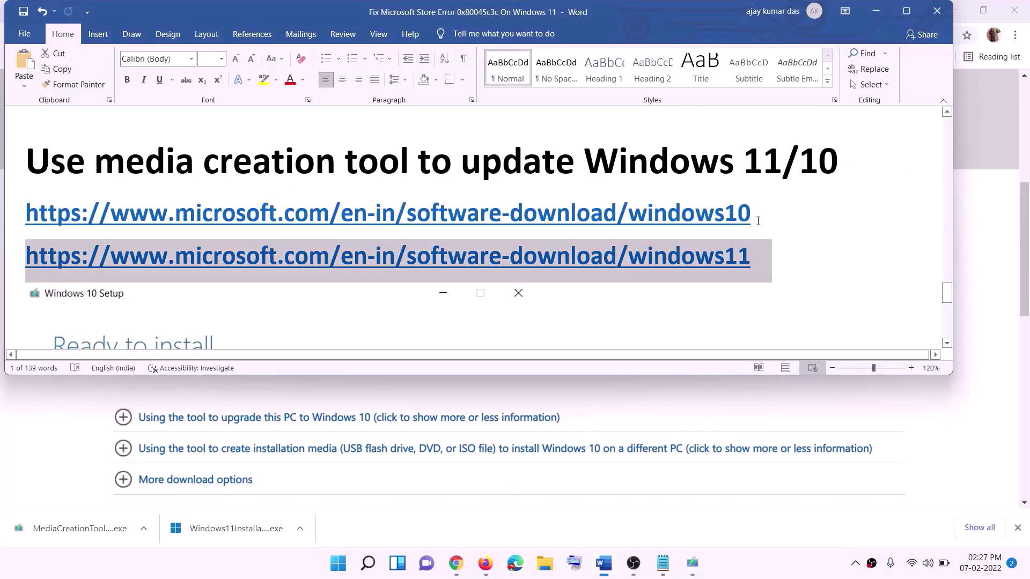
{"action": "triple_click", "coordinate": [764, 210]}
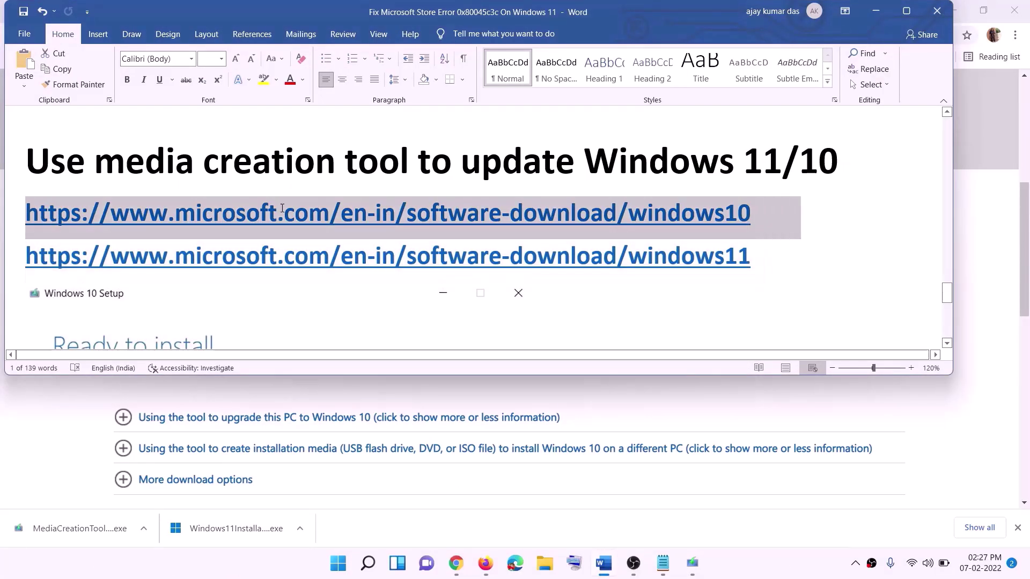
{"action": "triple_click", "coordinate": [766, 256]}
Examine the Download Windows 10 page in Chrome through to the Create Windows 10 installation media section and its media creation tool download.
{"action": "left_click", "coordinate": [876, 11]}
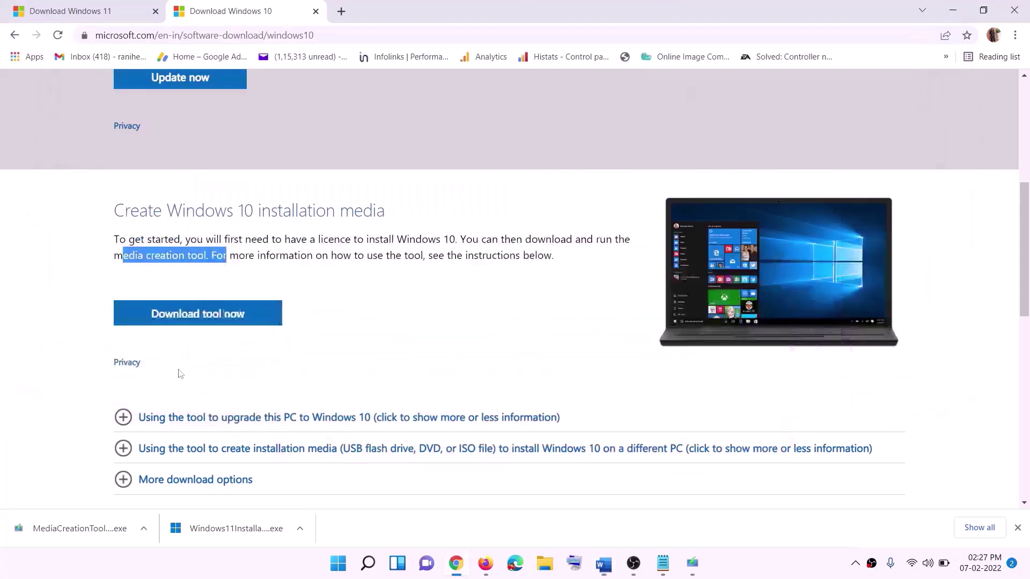
{"action": "scroll", "coordinate": [436, 273], "scroll_direction": "up", "scroll_amount": 6}
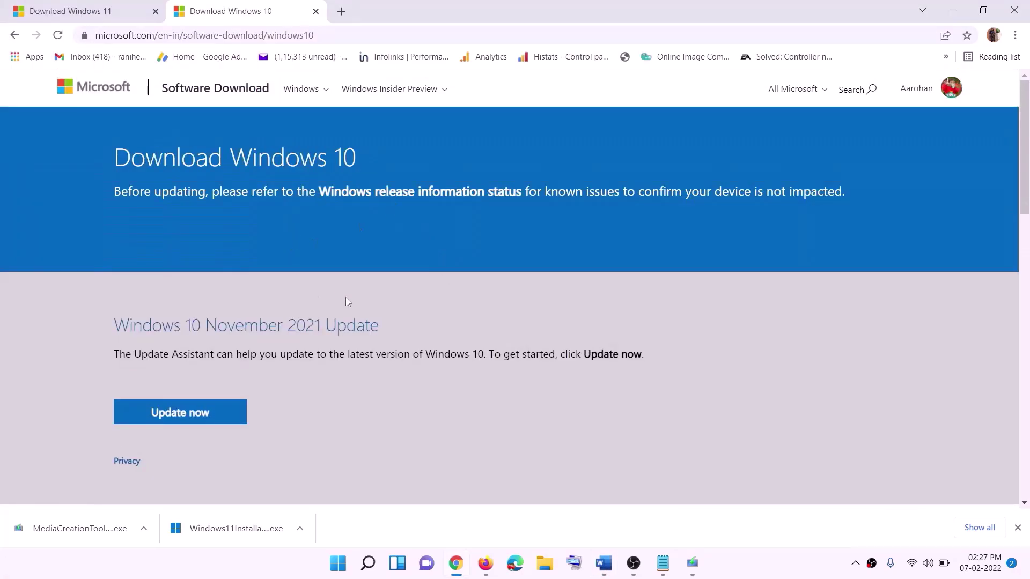
{"action": "scroll", "coordinate": [346, 298], "scroll_direction": "down", "scroll_amount": 5}
{"action": "left_click_drag", "start_coordinate": [123, 323], "coordinate": [230, 322]}
{"action": "scroll", "coordinate": [230, 323], "scroll_direction": "down", "scroll_amount": 3}
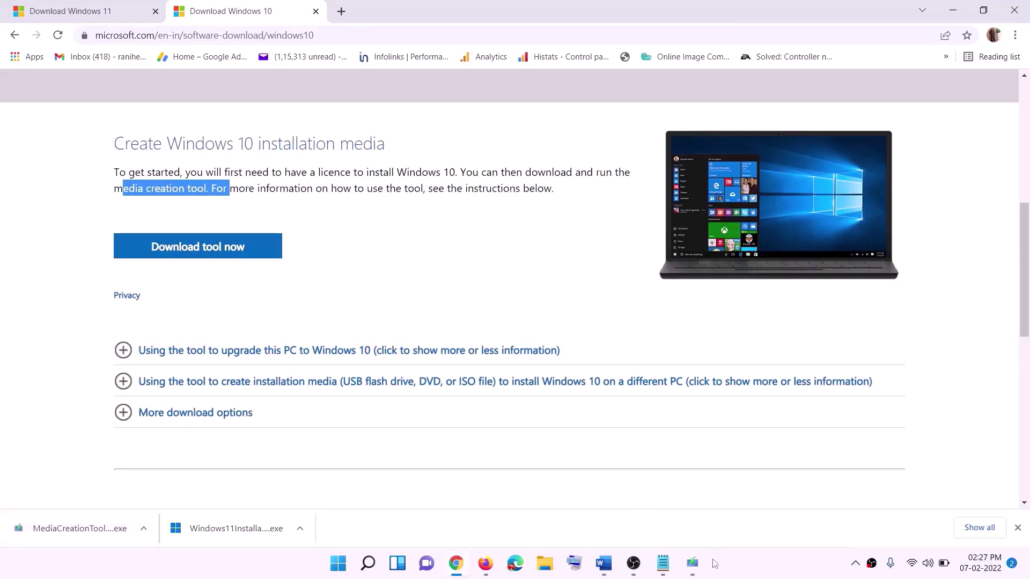
Proceed through Windows 10 Setup with Upgrade this PC now chosen and start the Windows 10 download.
{"action": "left_click", "coordinate": [697, 567]}
{"action": "left_click", "coordinate": [671, 439]}
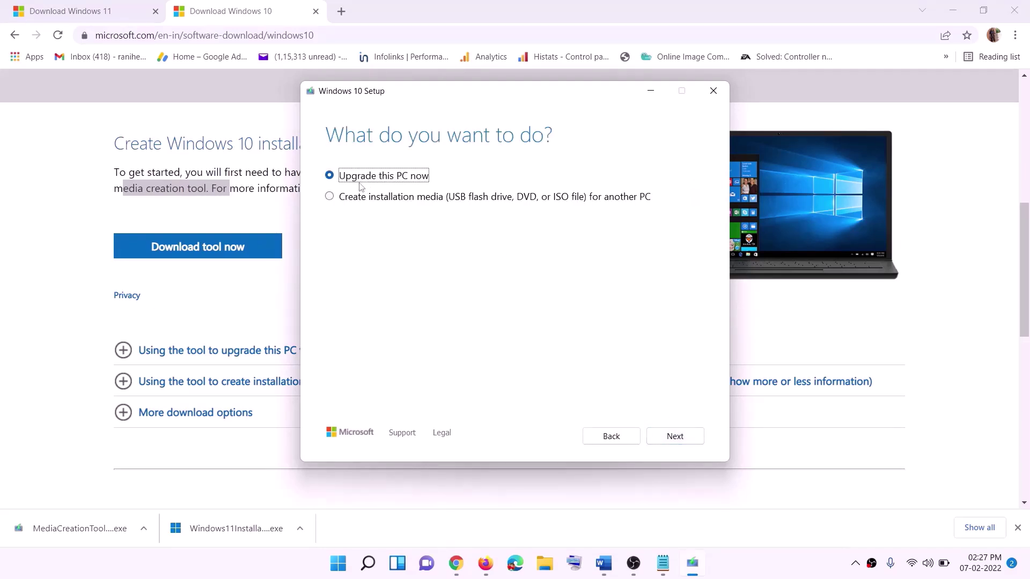
{"action": "left_click", "coordinate": [675, 435]}
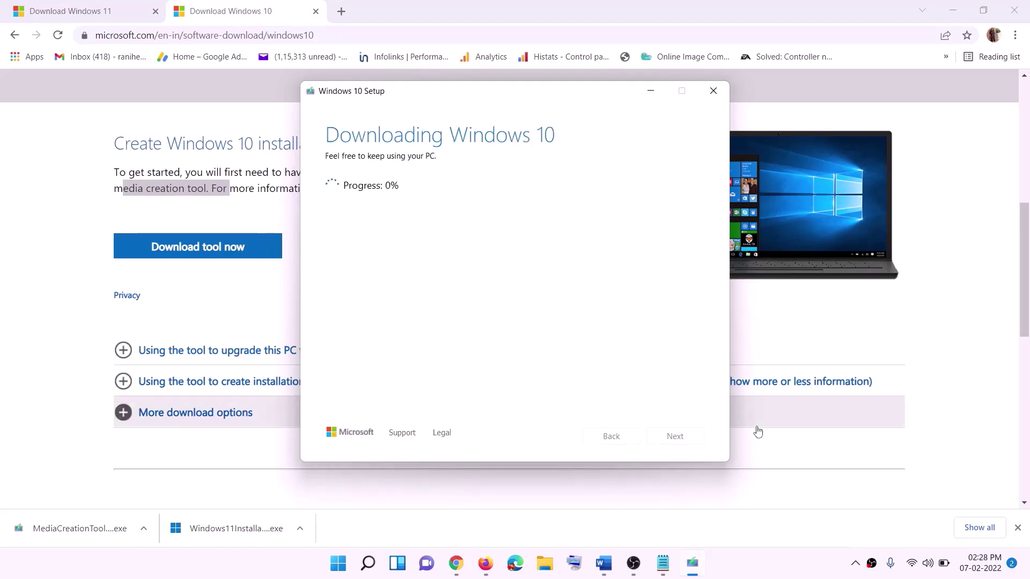
{"action": "left_click", "coordinate": [760, 573]}
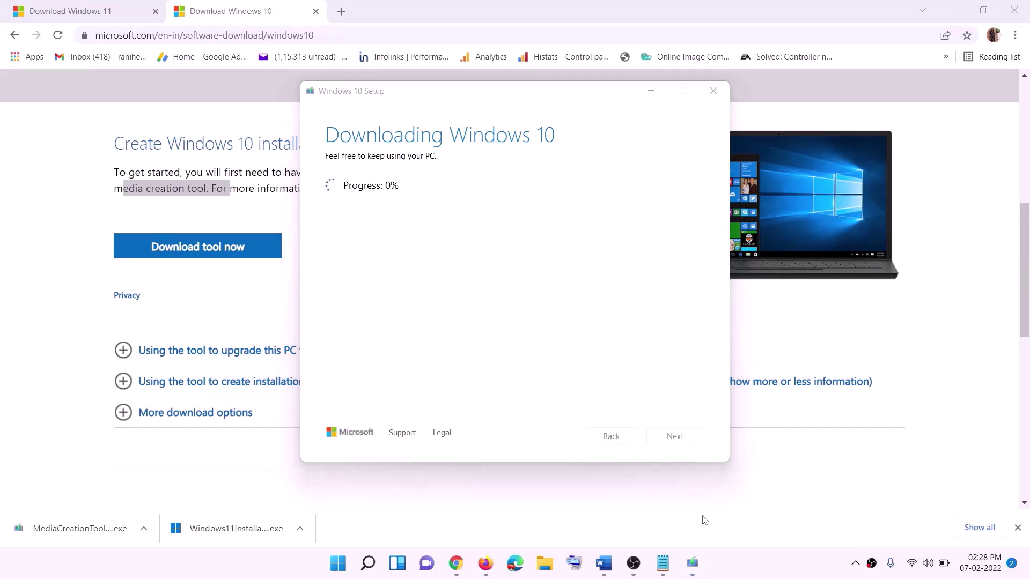
Switch to the Word document and examine the Ready to install screenshot, including the Keep personal files and apps option.
{"action": "left_click", "coordinate": [609, 571]}
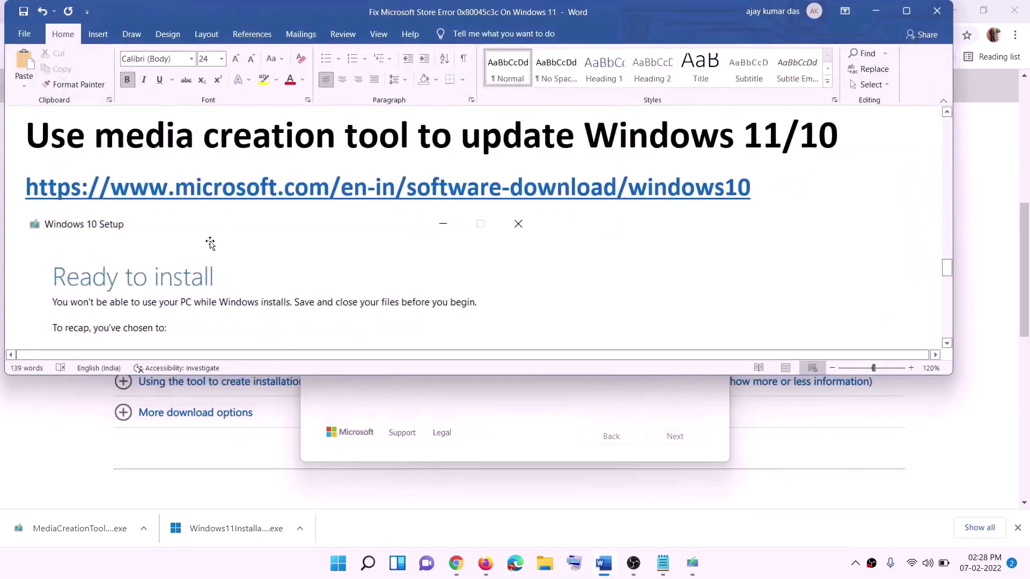
{"action": "scroll", "coordinate": [55, 246], "scroll_direction": "down", "scroll_amount": 1}
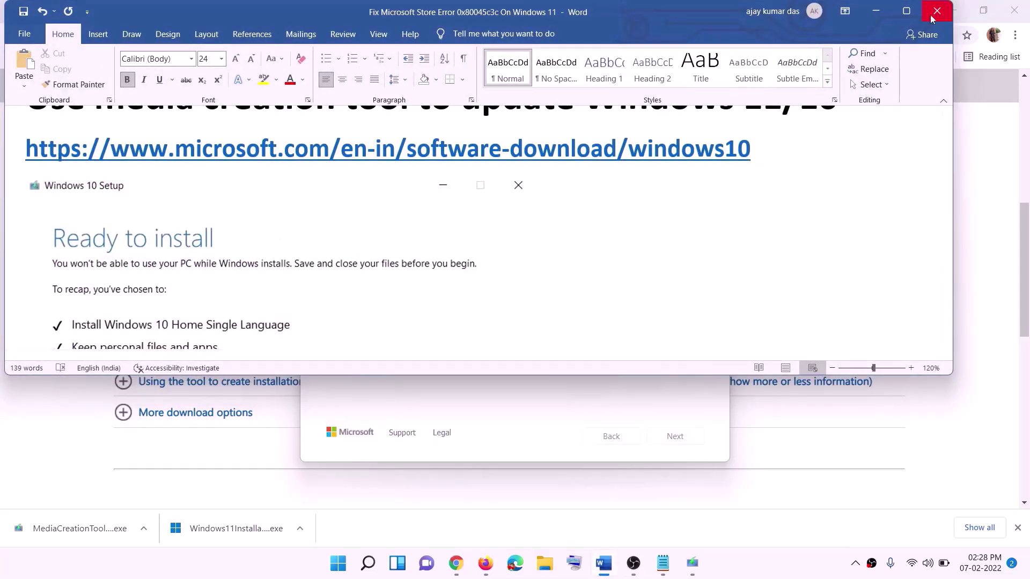
{"action": "left_click", "coordinate": [906, 11]}
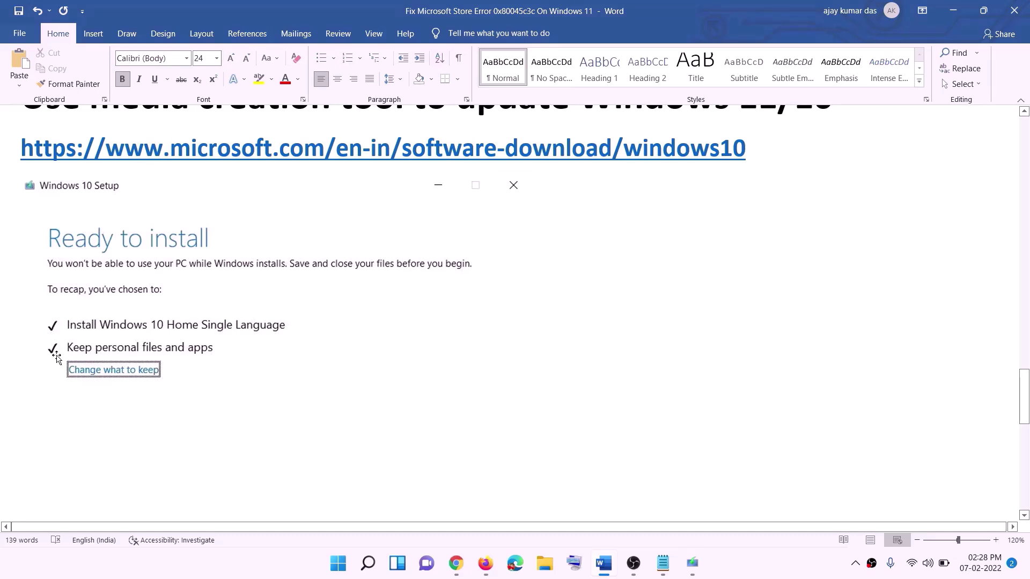
{"action": "scroll", "coordinate": [483, 368], "scroll_direction": "down", "scroll_amount": 3}
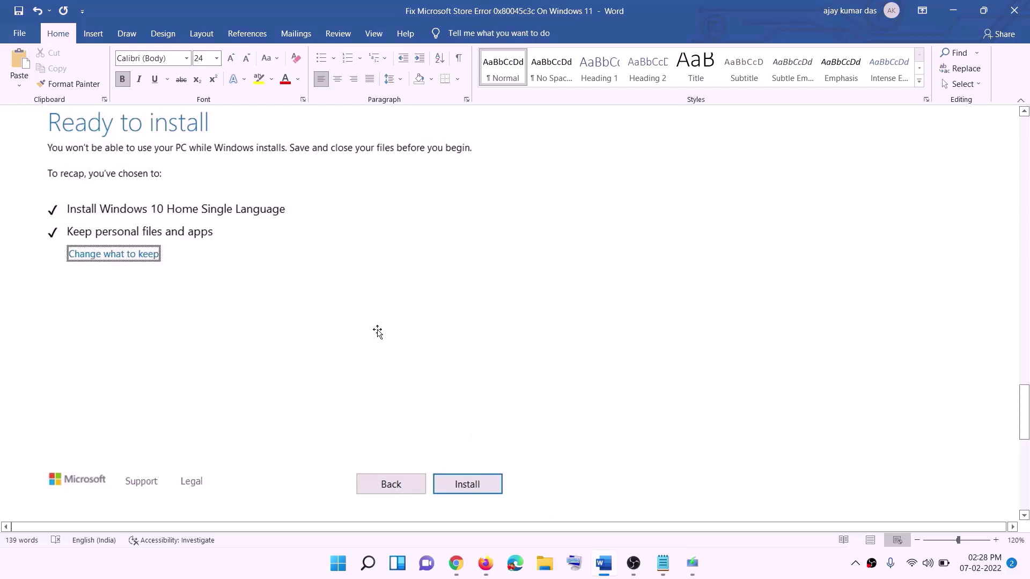
{"action": "scroll", "coordinate": [421, 333], "scroll_direction": "up", "scroll_amount": 1}
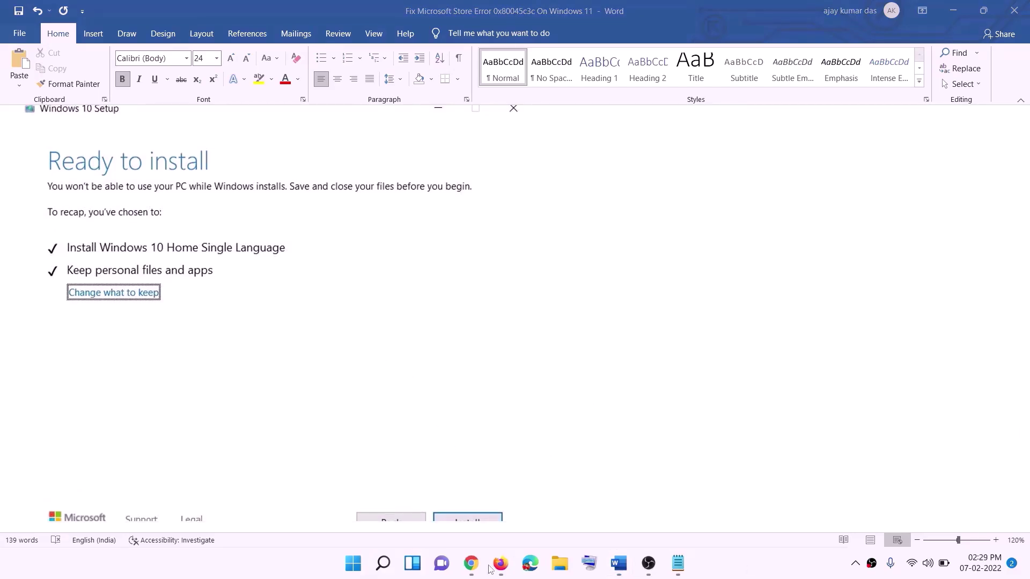
Switch to Chrome's Download Windows 11 page and download the media creation tool from Create Windows 11 Installation Media.
{"action": "left_click", "coordinate": [471, 563]}
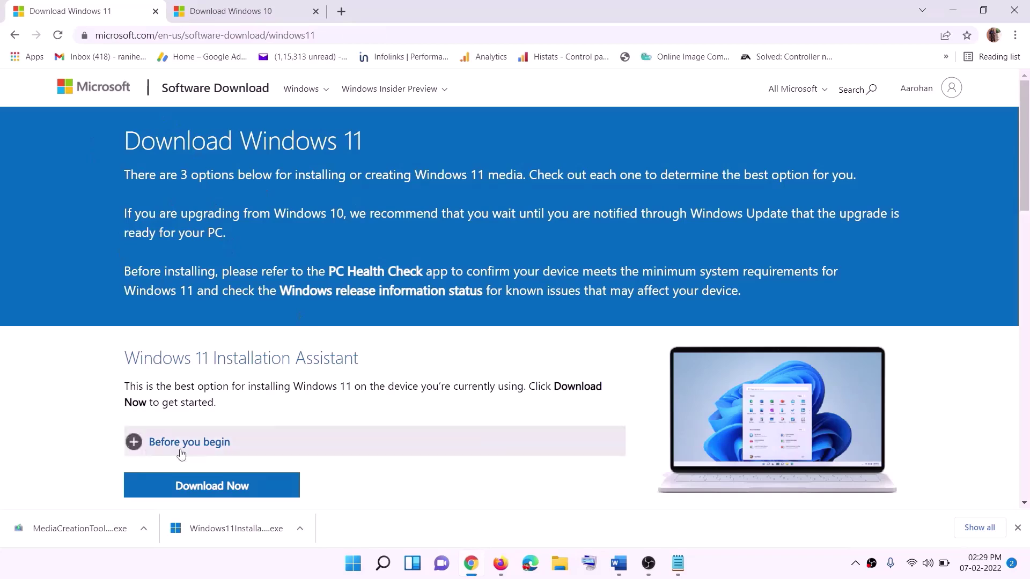
{"action": "scroll", "coordinate": [317, 375], "scroll_direction": "down", "scroll_amount": 5}
{"action": "left_click_drag", "start_coordinate": [192, 318], "coordinate": [297, 318]}
{"action": "left_click", "coordinate": [204, 409]}
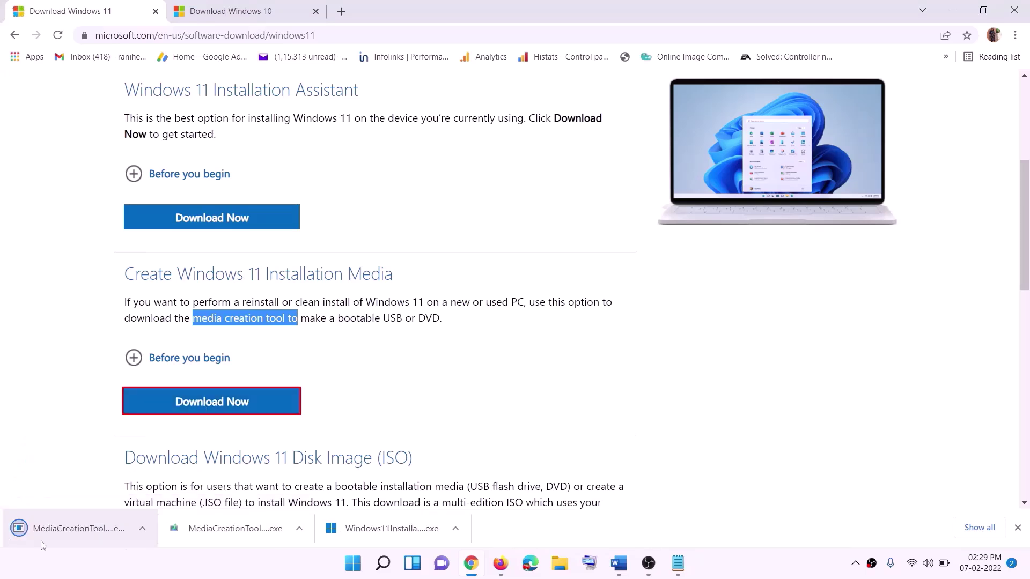
Run the downloaded MediaCreationTool as administrator, accept the license terms, and keep the recommended language and edition.
{"action": "left_click", "coordinate": [69, 532]}
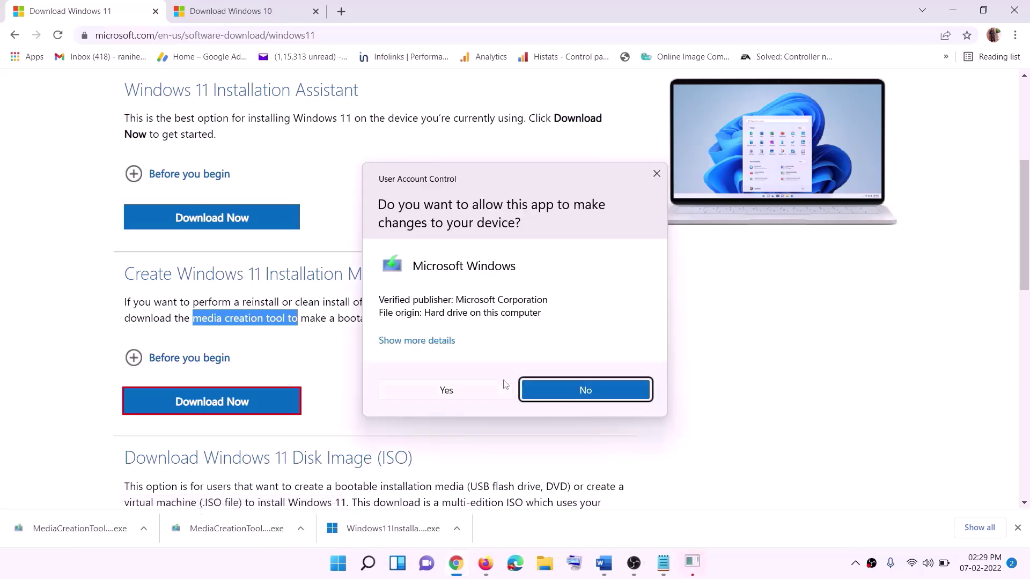
{"action": "left_click", "coordinate": [457, 399]}
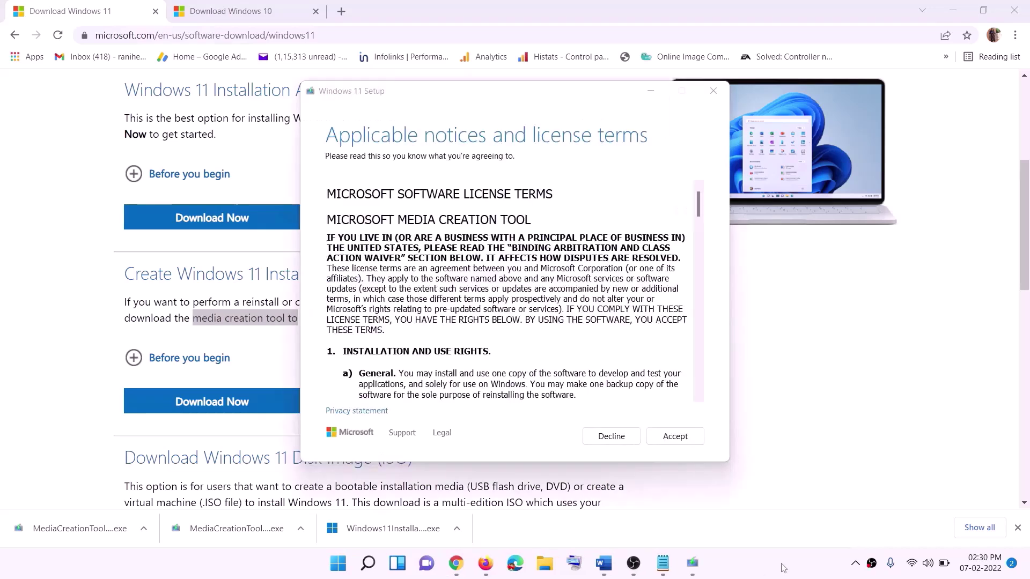
{"action": "left_click", "coordinate": [661, 436]}
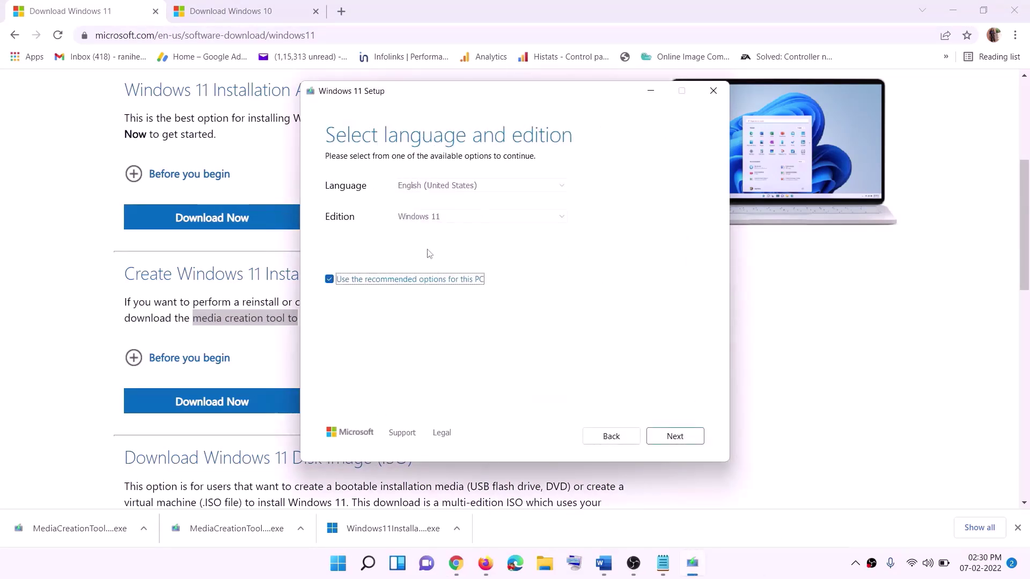
{"action": "left_click", "coordinate": [667, 437]}
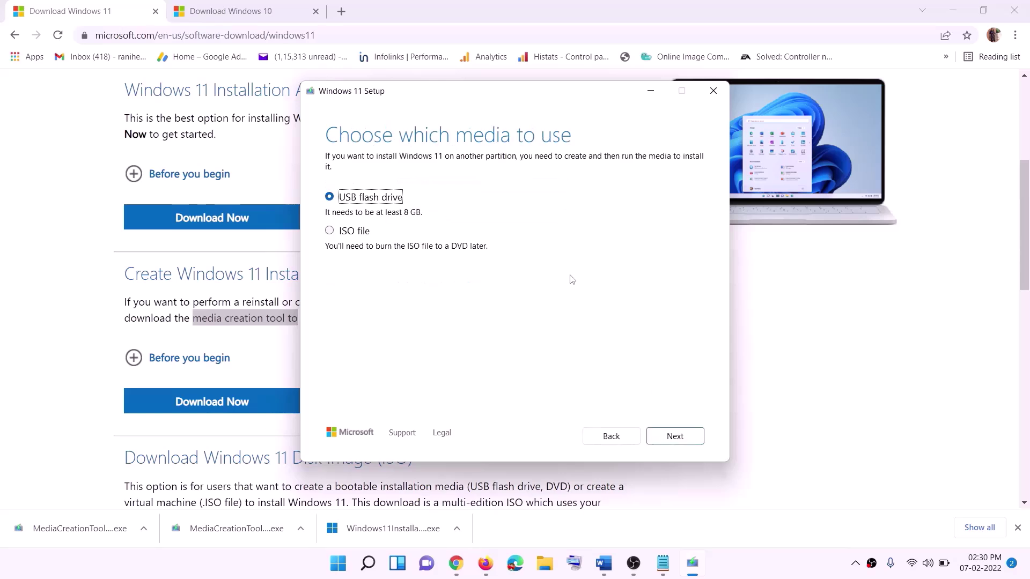
Choose ISO file as the Windows 11 media and save it to the Desktop as Windows.
{"action": "left_click", "coordinate": [330, 231]}
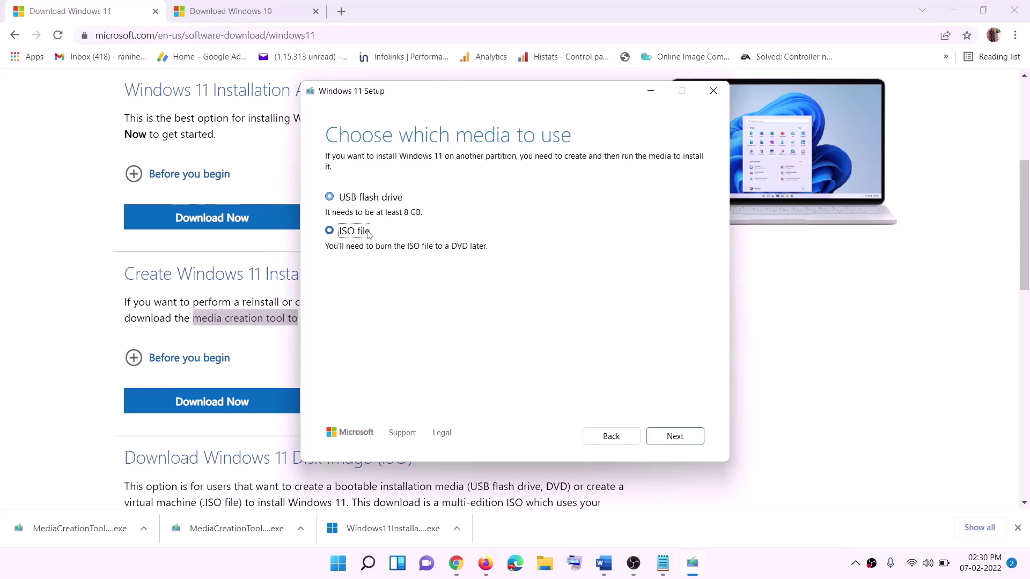
{"action": "left_click", "coordinate": [681, 437]}
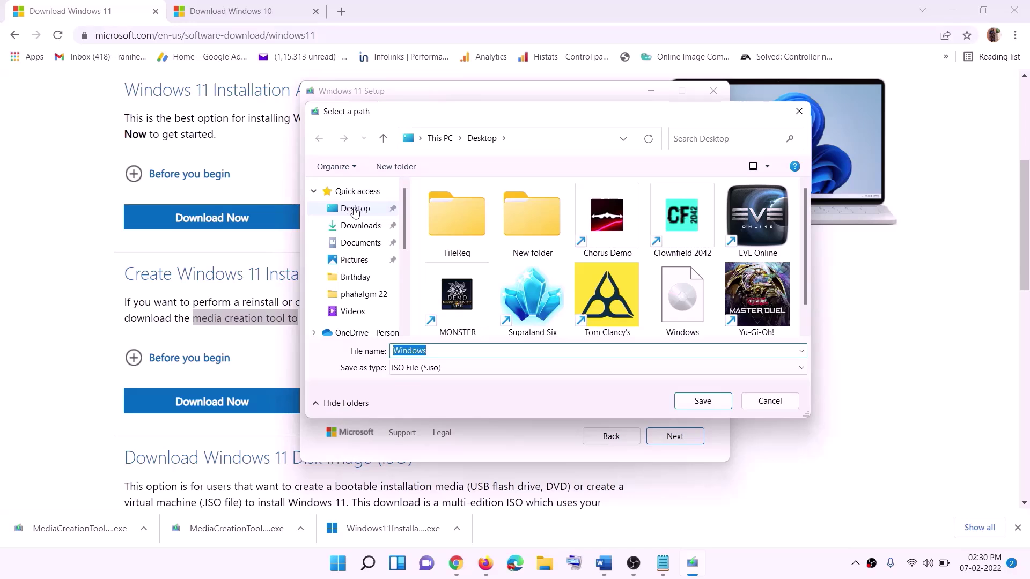
{"action": "left_click", "coordinate": [354, 213]}
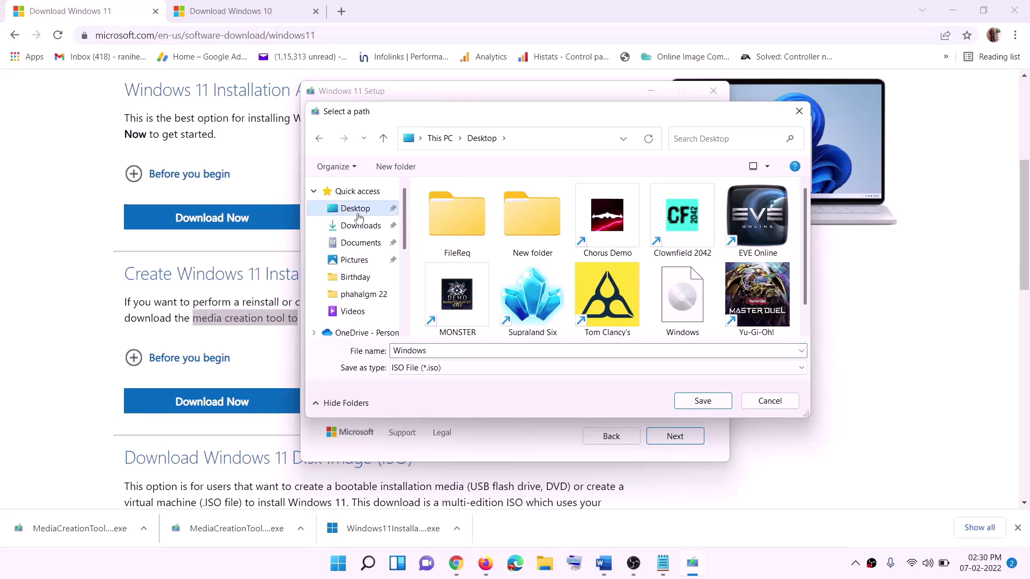
{"action": "left_click", "coordinate": [708, 403]}
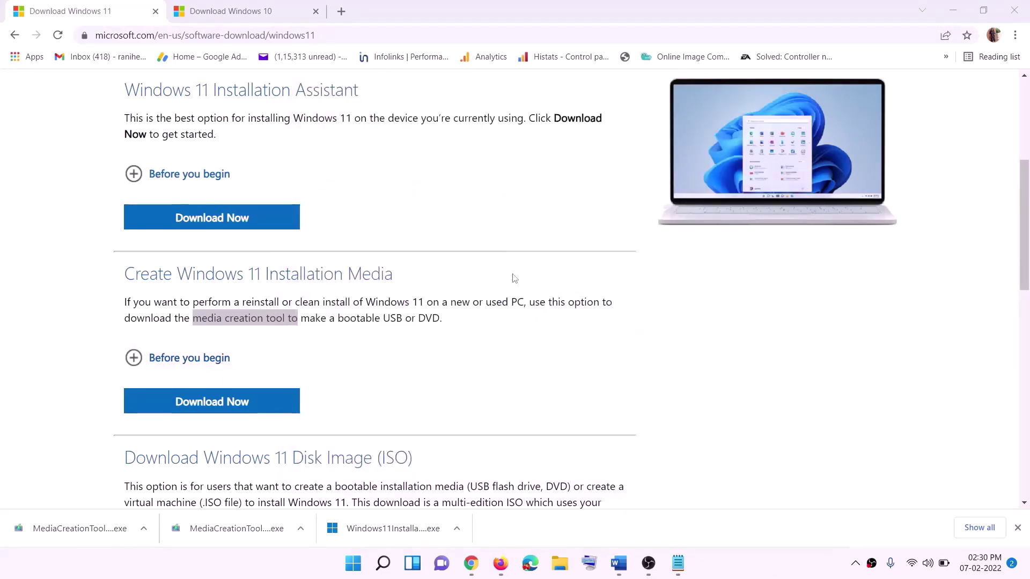
Move the Windows ISO file to a clearer spot on the desktop, open it, and run the setup application inside.
{"action": "key", "text": "super+d"}
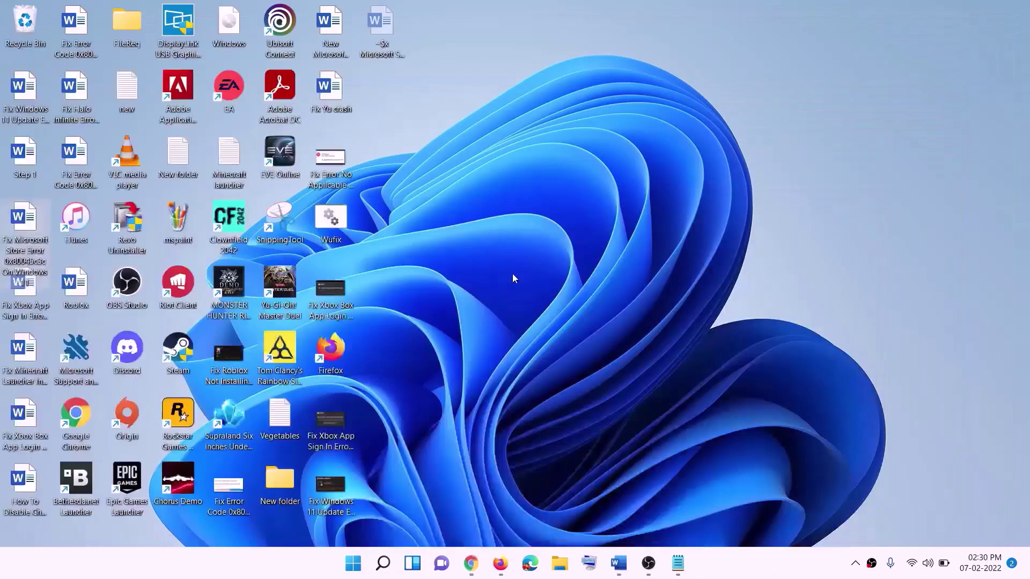
{"action": "left_click_drag", "start_coordinate": [243, 27], "coordinate": [410, 319]}
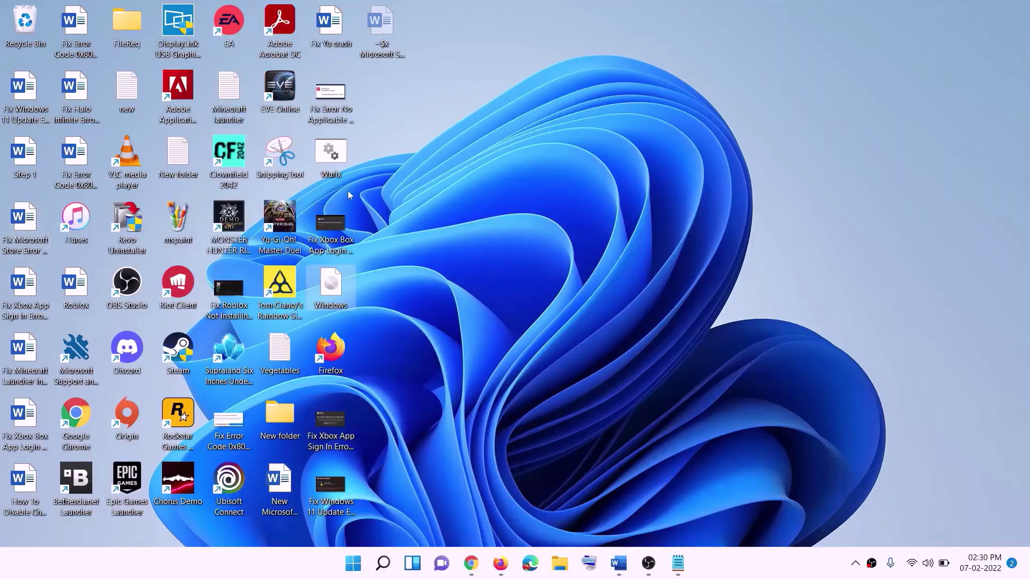
{"action": "double_click", "coordinate": [333, 294]}
{"action": "left_click", "coordinate": [327, 375]}
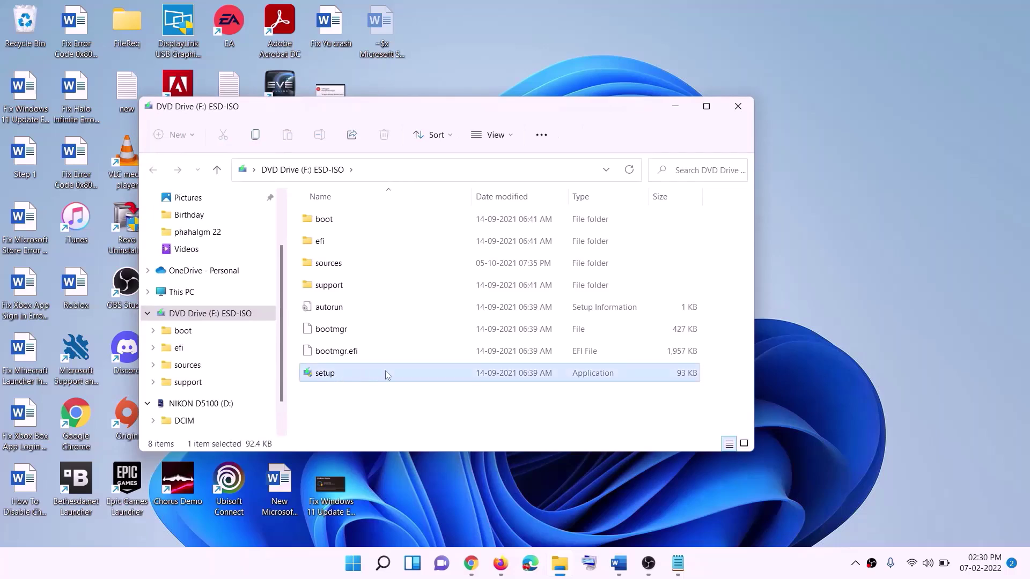
{"action": "double_click", "coordinate": [383, 377]}
{"action": "left_click", "coordinate": [416, 421]}
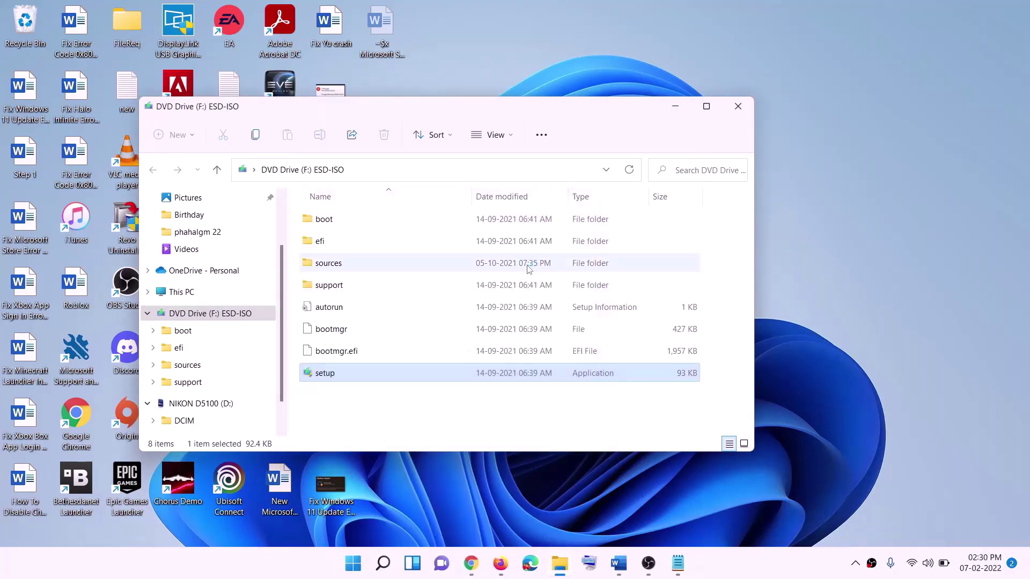